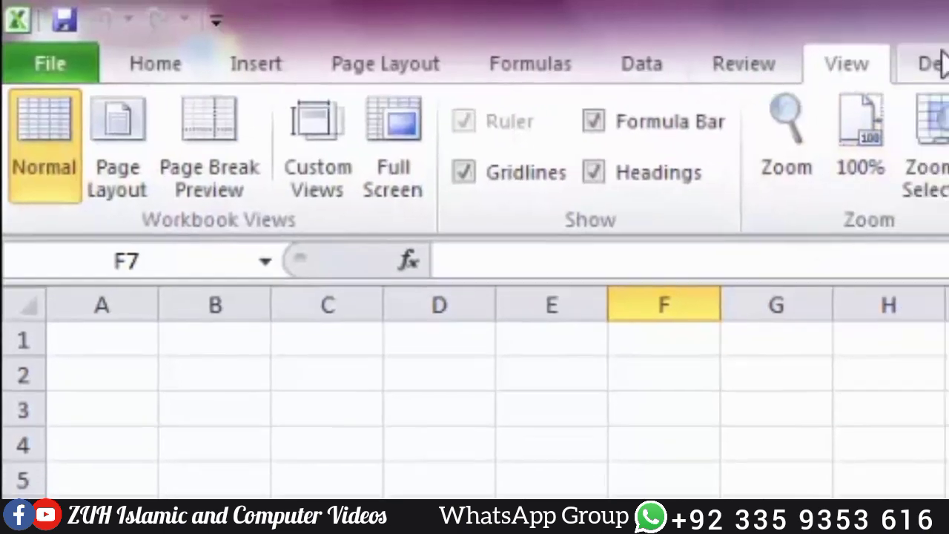
Step: Show the Developer tab, review Book1's File Info page, then select cells D3:P16
{"action": "left_click", "coordinate": [936, 63]}
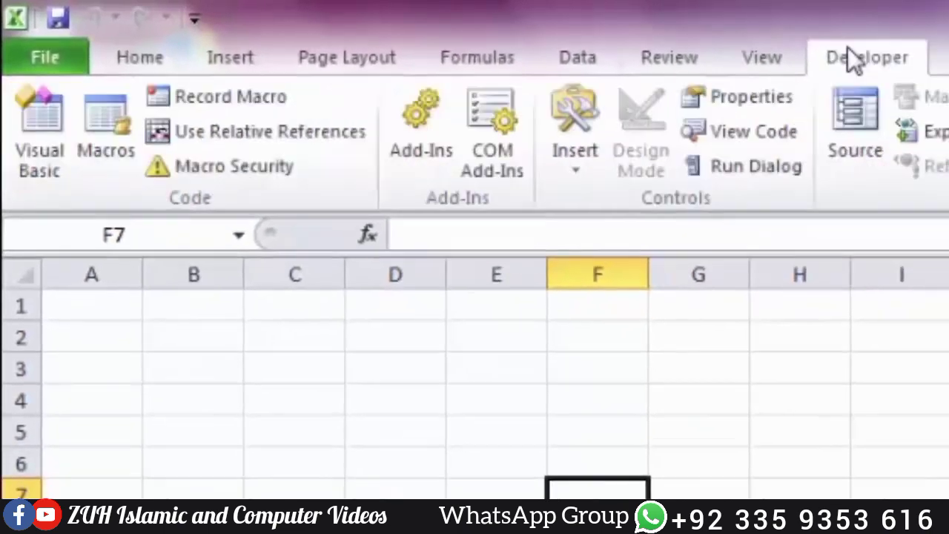
{"action": "left_click", "coordinate": [45, 57]}
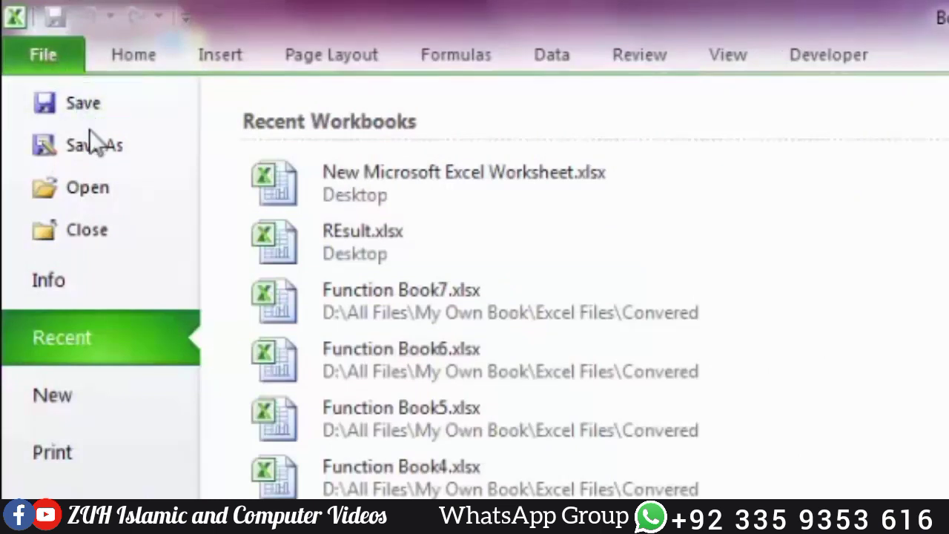
{"action": "left_click", "coordinate": [90, 279]}
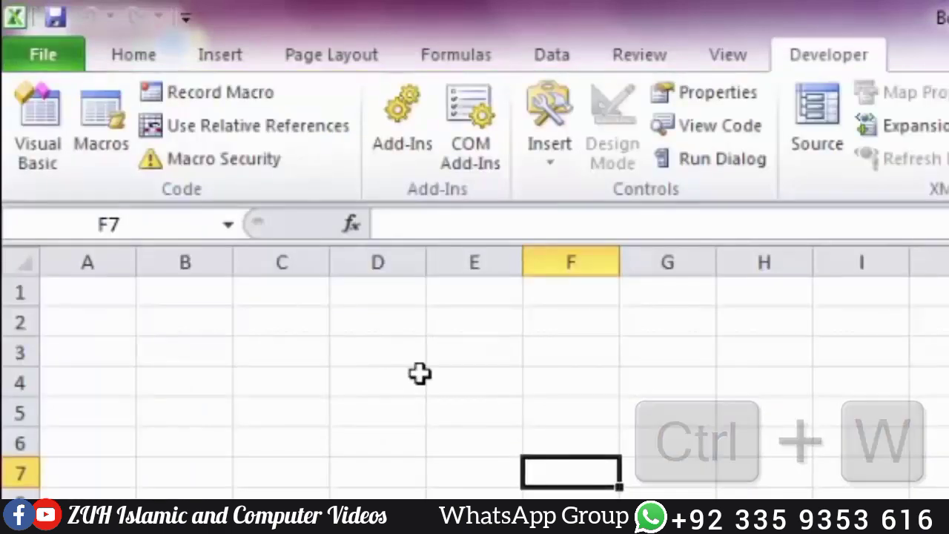
{"action": "left_click_drag", "start_coordinate": [375, 352], "coordinate": [934, 493]}
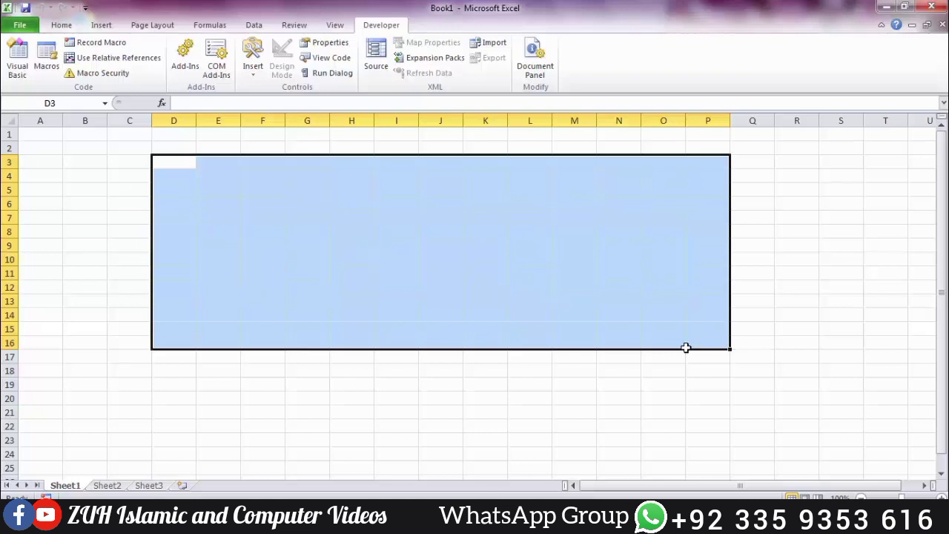
Step: Fill all of D3:P16 with 'Khan' in one entry and dismiss the color-scheme prompt
{"action": "type", "text": "Khan"}
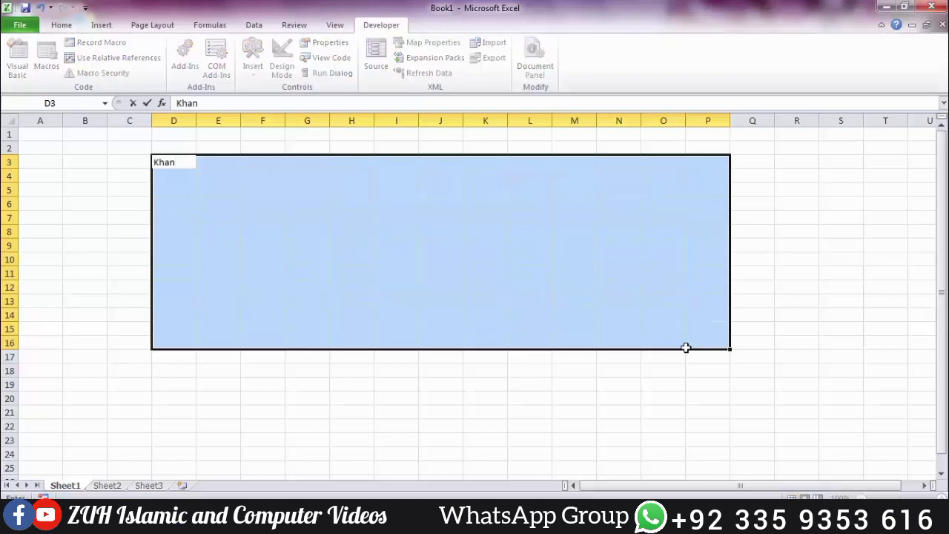
{"action": "key", "text": "ctrl+Return"}
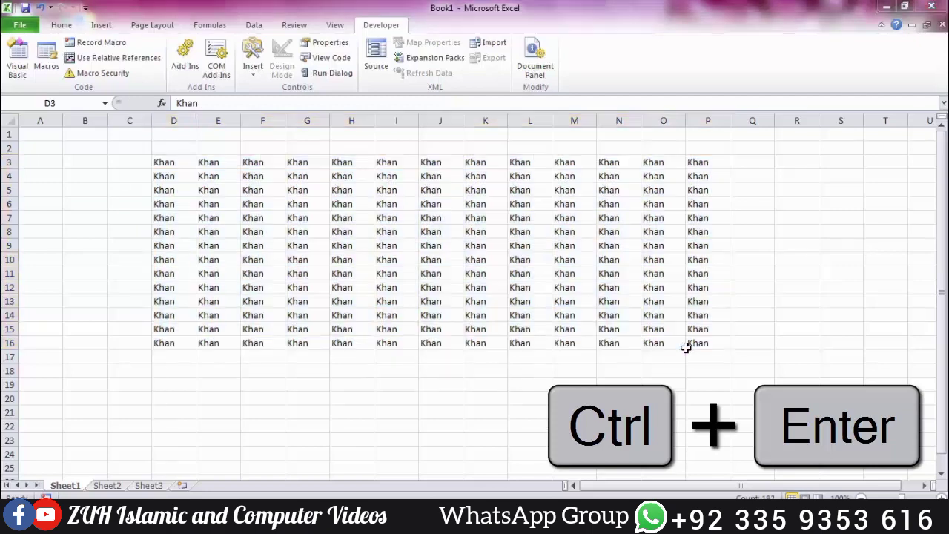
{"action": "left_click", "coordinate": [379, 310]}
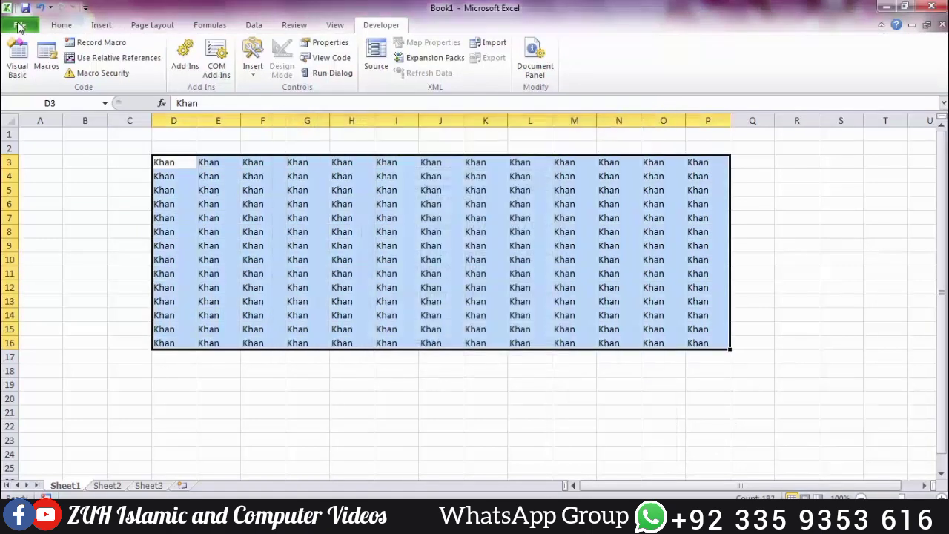
Step: Bring up the Save As dialog for Book1 with F12
{"action": "left_click", "coordinate": [20, 24]}
{"action": "key", "text": "Escape"}
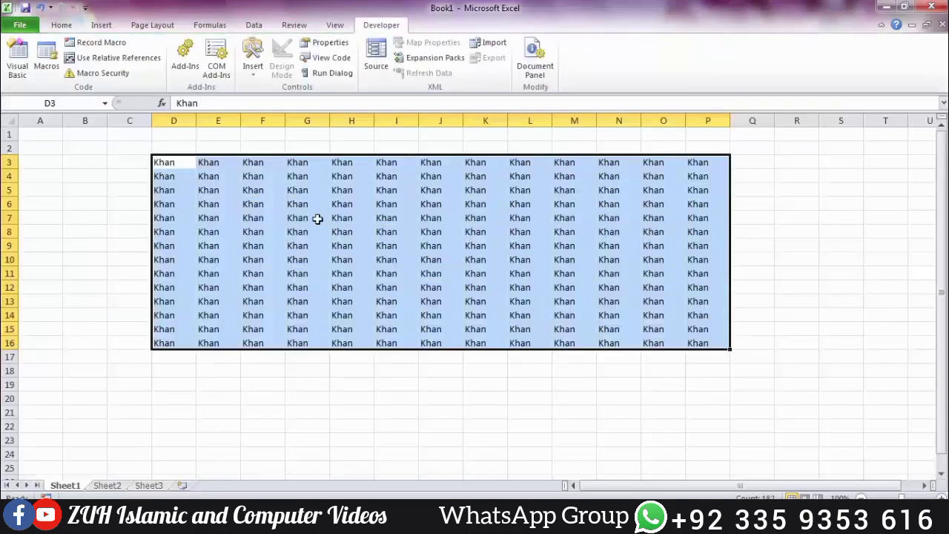
{"action": "key", "text": "F12"}
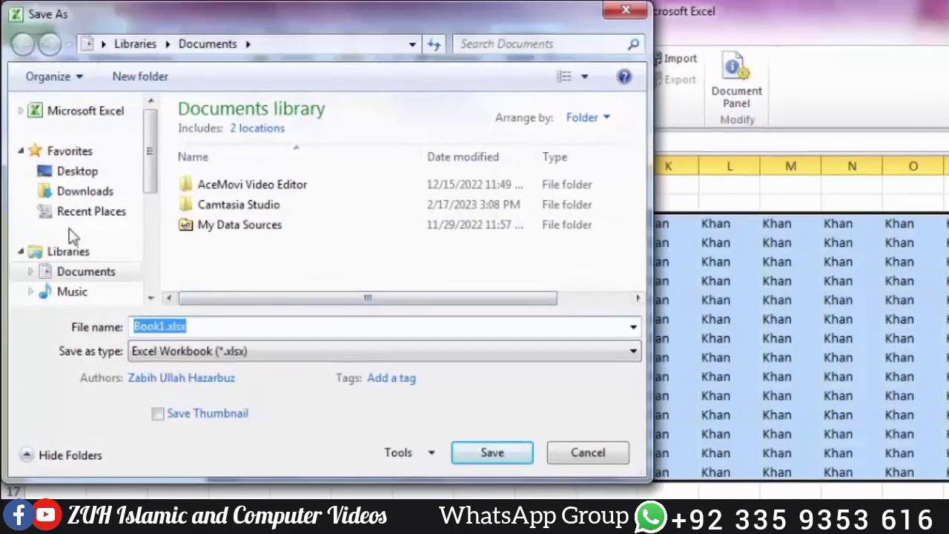
Step: Choose the Desktop as the save location, keeping the Excel Workbook (*.xlsx) type
{"action": "left_click", "coordinate": [67, 149]}
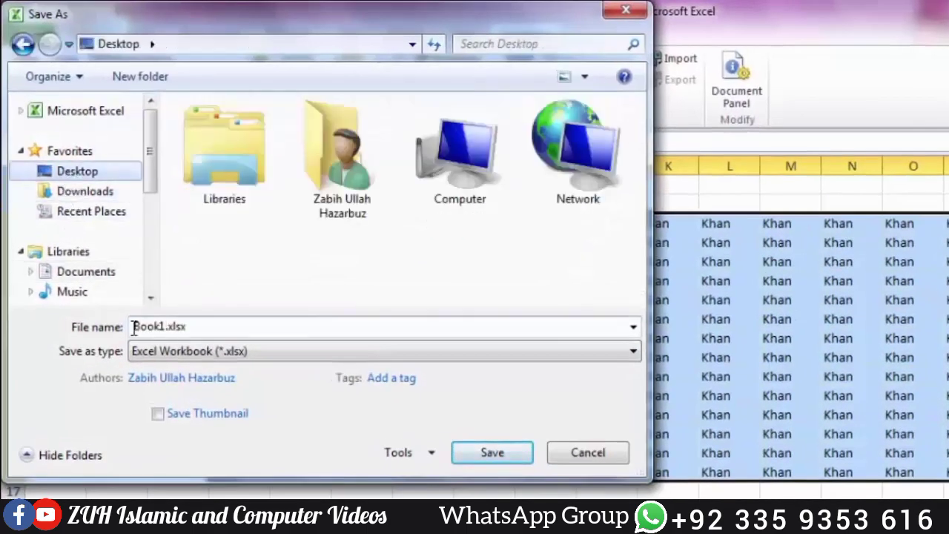
{"action": "left_click", "coordinate": [182, 352]}
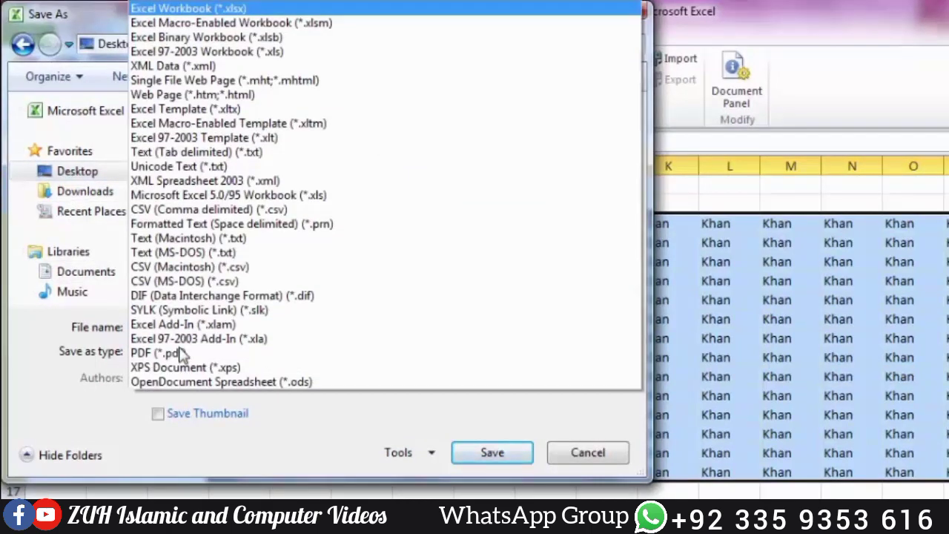
{"action": "key", "text": "Escape"}
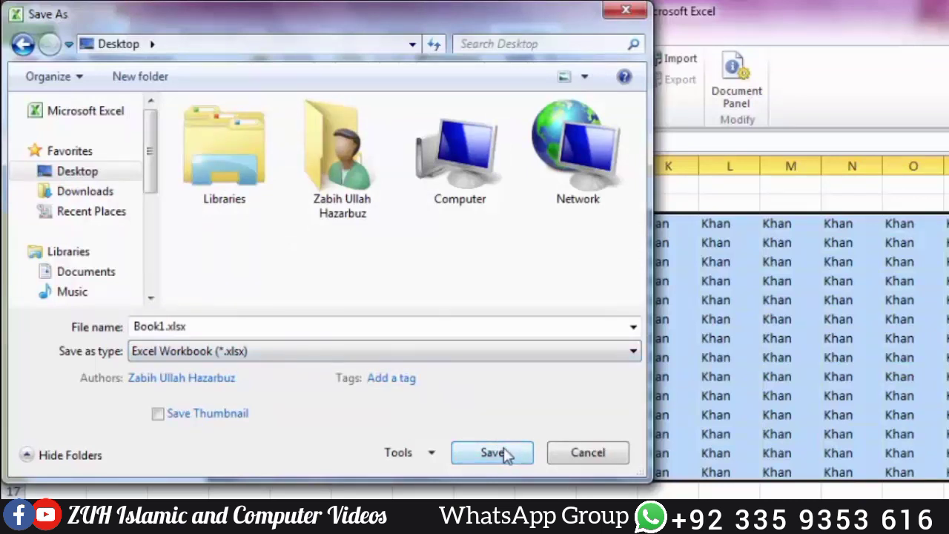
Step: In General Options set a password to open and a password to modify, confirming both
{"action": "left_click", "coordinate": [419, 452]}
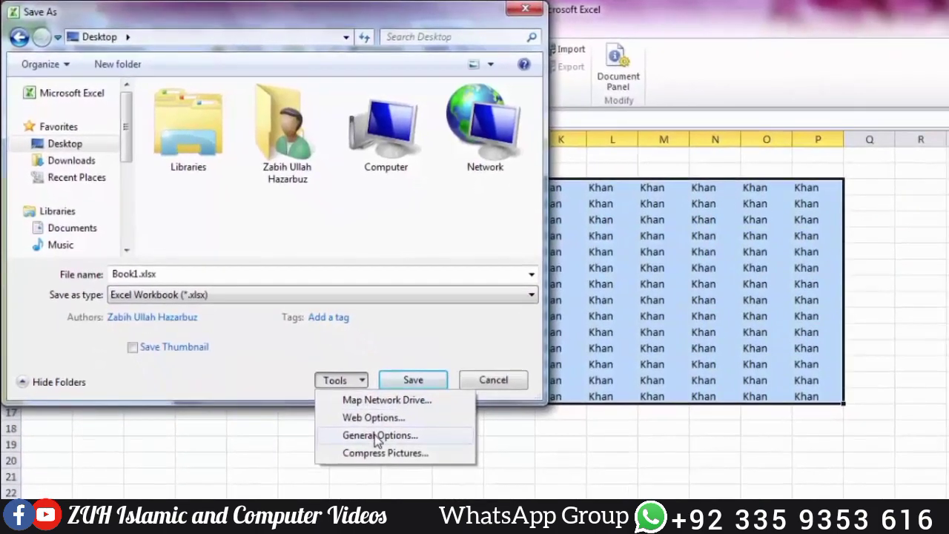
{"action": "left_click", "coordinate": [376, 438]}
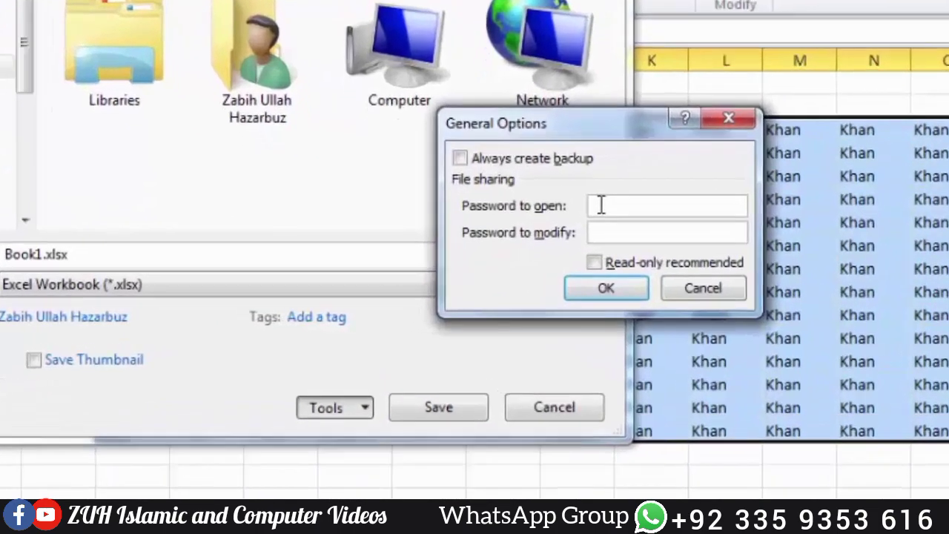
{"action": "type", "text": "1234"}
{"action": "key", "text": "Tab"}
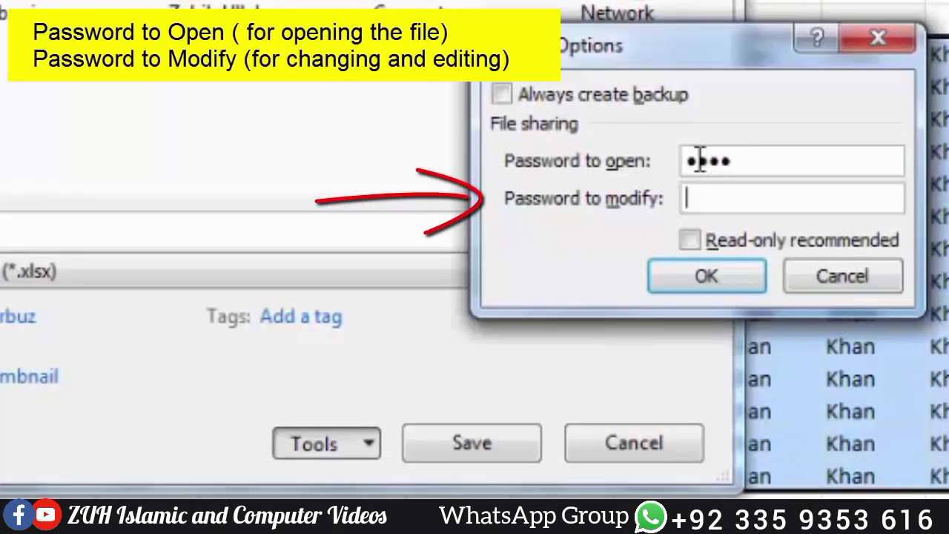
{"action": "type", "text": "1234"}
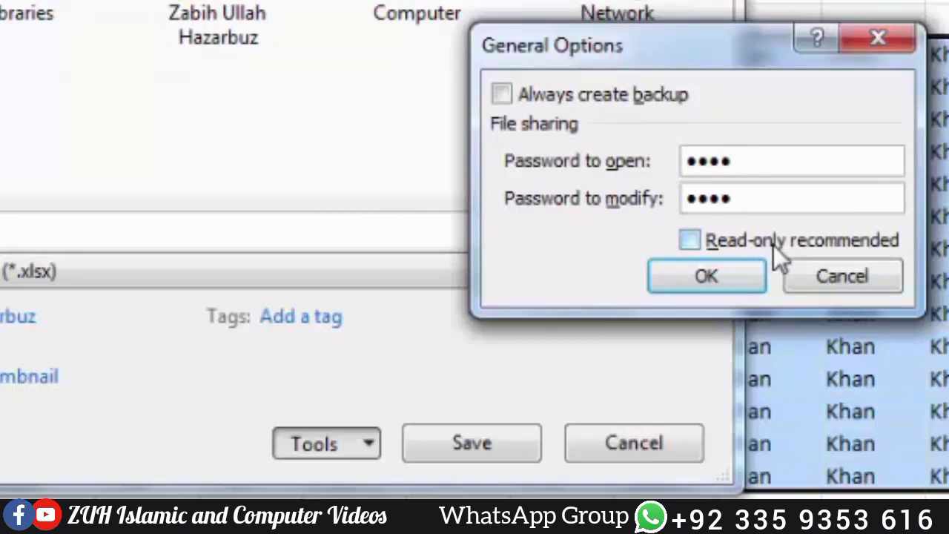
{"action": "left_click", "coordinate": [715, 276]}
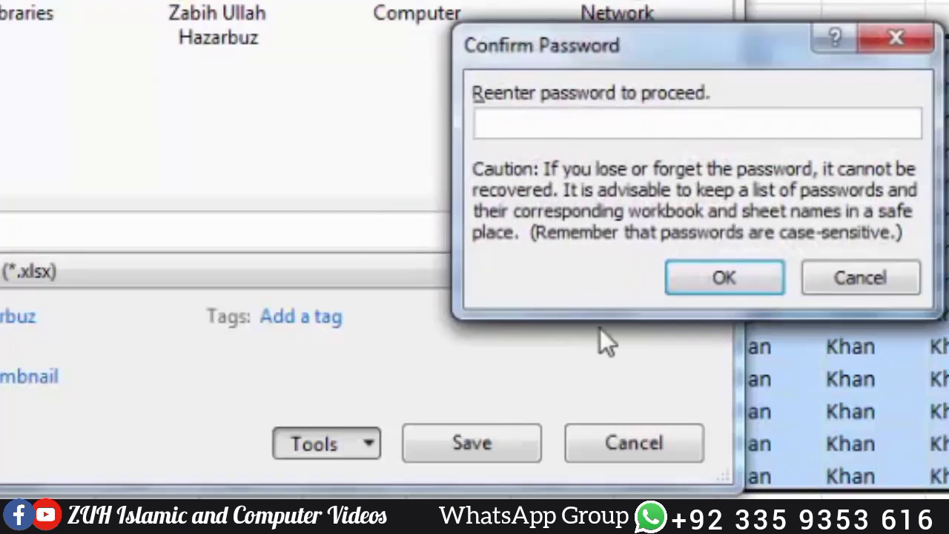
{"action": "type", "text": "1234"}
{"action": "key", "text": "Return"}
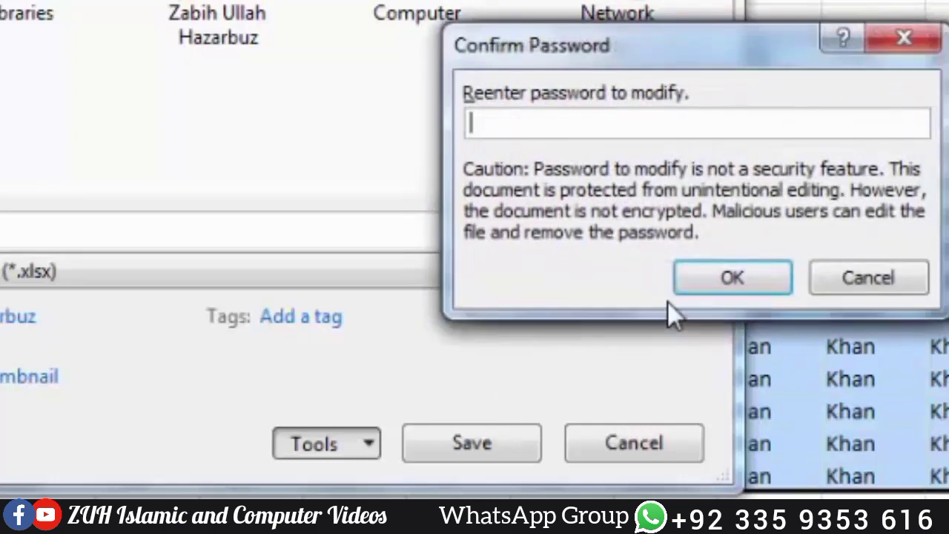
{"action": "type", "text": "1234"}
{"action": "key", "text": "Return"}
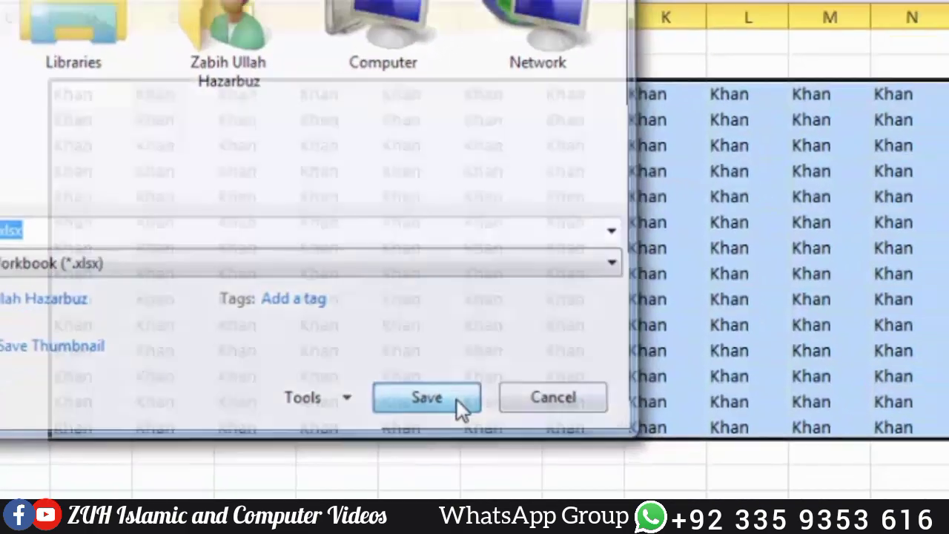
Step: Save Book1.xlsx to the Desktop, then reopen it read-only after entering the open password
{"action": "left_click", "coordinate": [515, 449]}
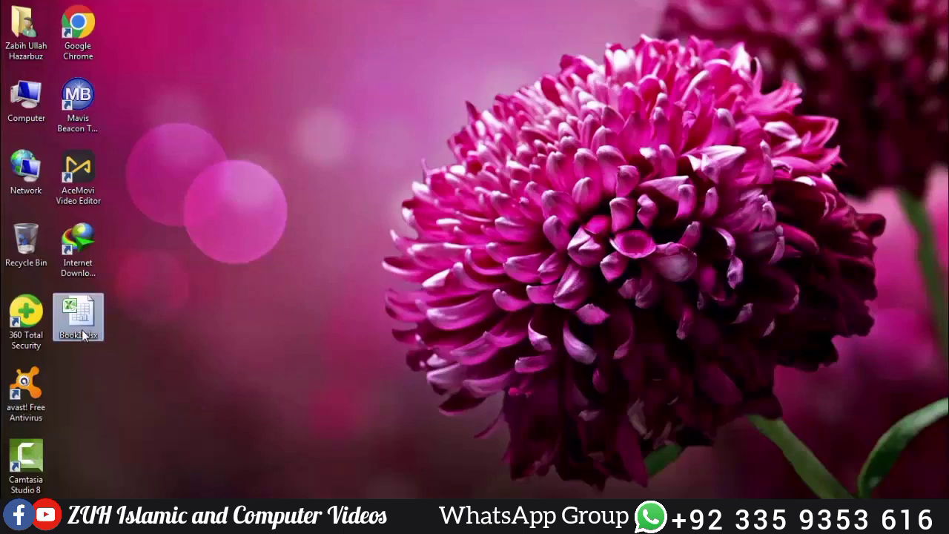
{"action": "double_click", "coordinate": [82, 332]}
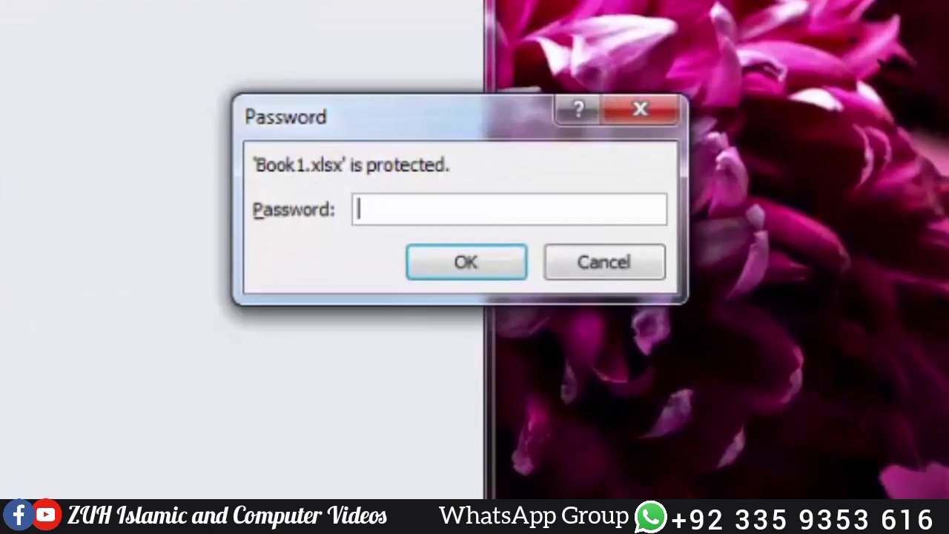
{"action": "type", "text": "1234"}
{"action": "key", "text": "Return"}
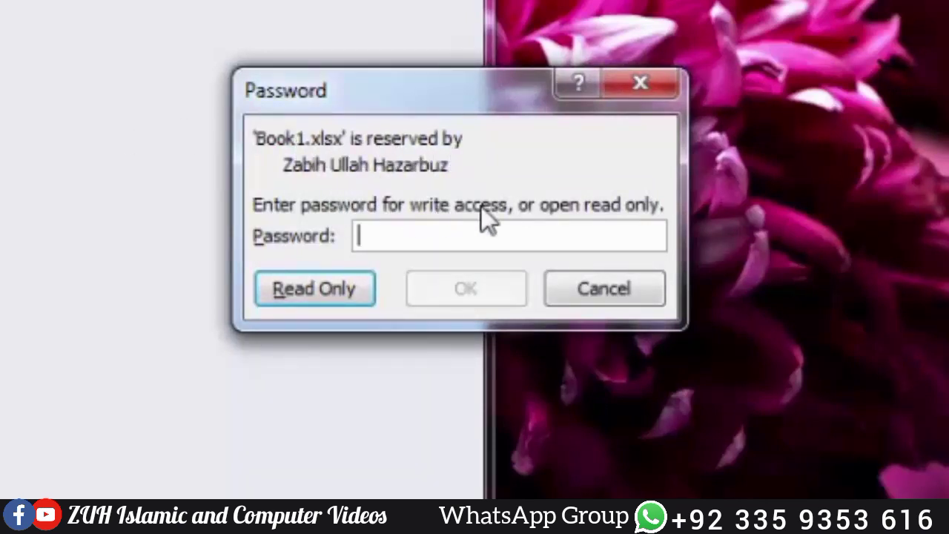
{"action": "left_click", "coordinate": [344, 293]}
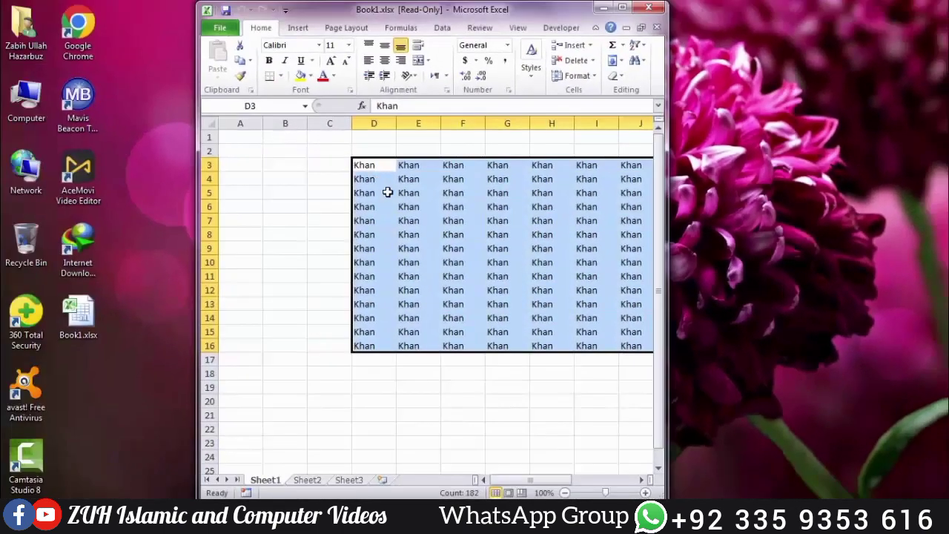
Step: Clear D5:G15, attempt a save that is blocked, then close Excel without saving
{"action": "left_click_drag", "start_coordinate": [388, 193], "coordinate": [532, 358]}
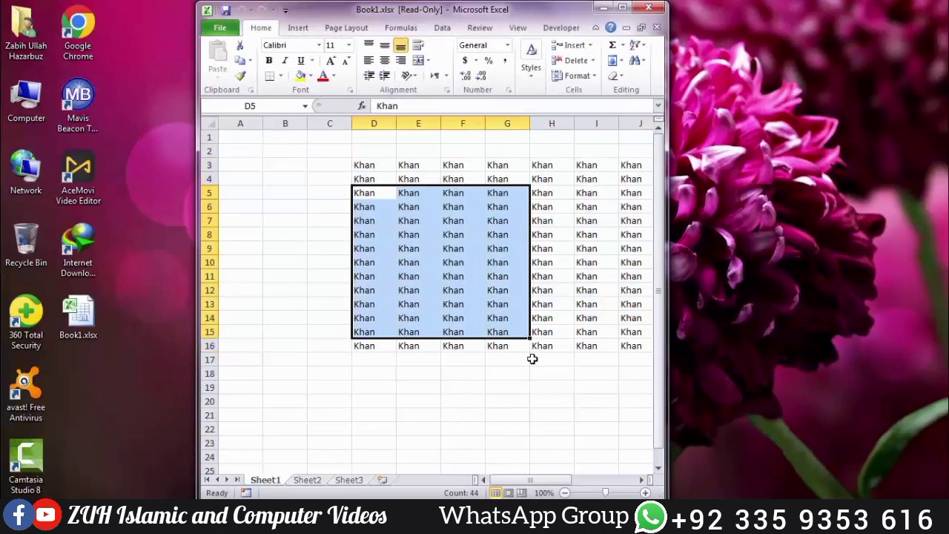
{"action": "key", "text": "Delete"}
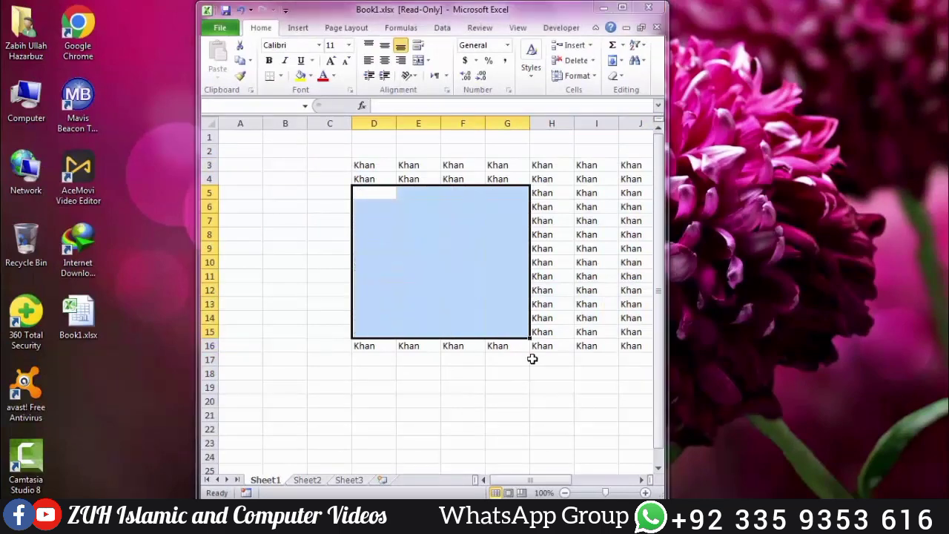
{"action": "key", "text": "ctrl+s"}
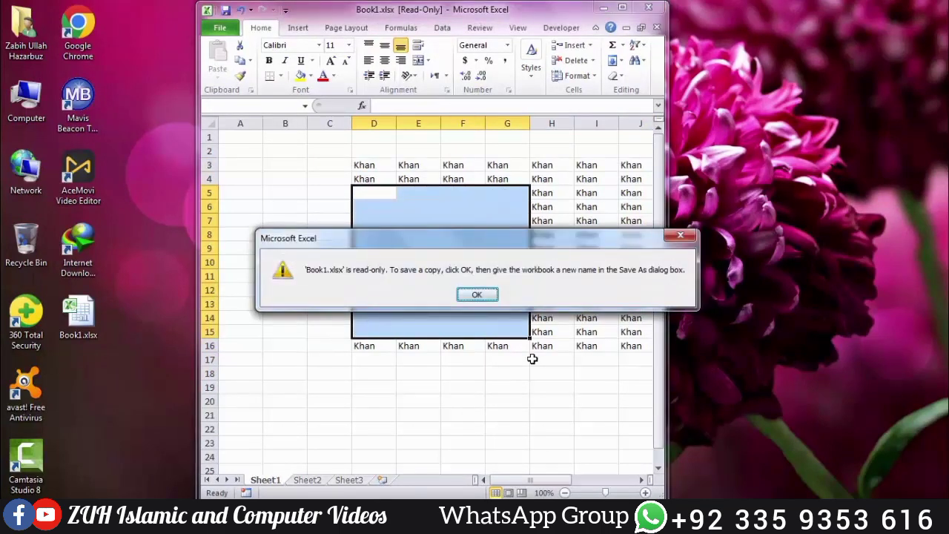
{"action": "key", "text": "Return"}
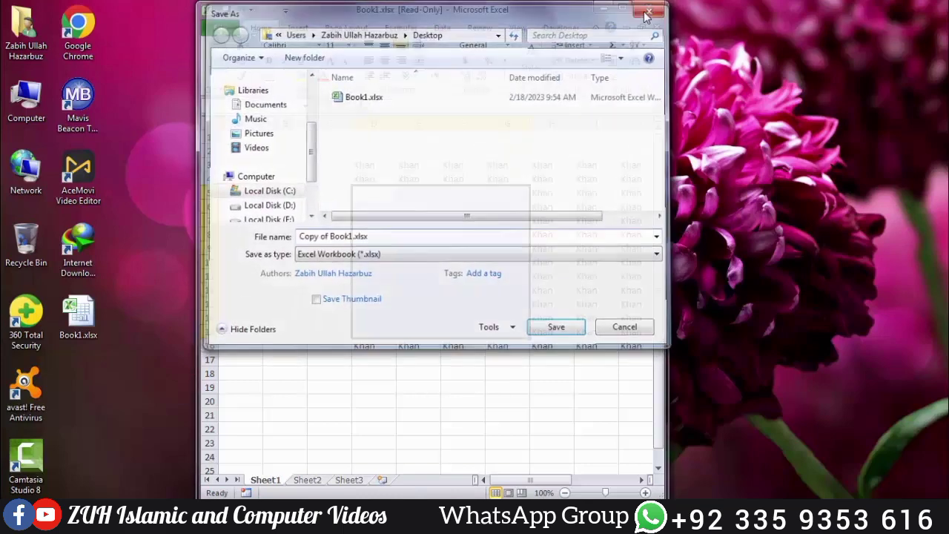
{"action": "left_click", "coordinate": [645, 12]}
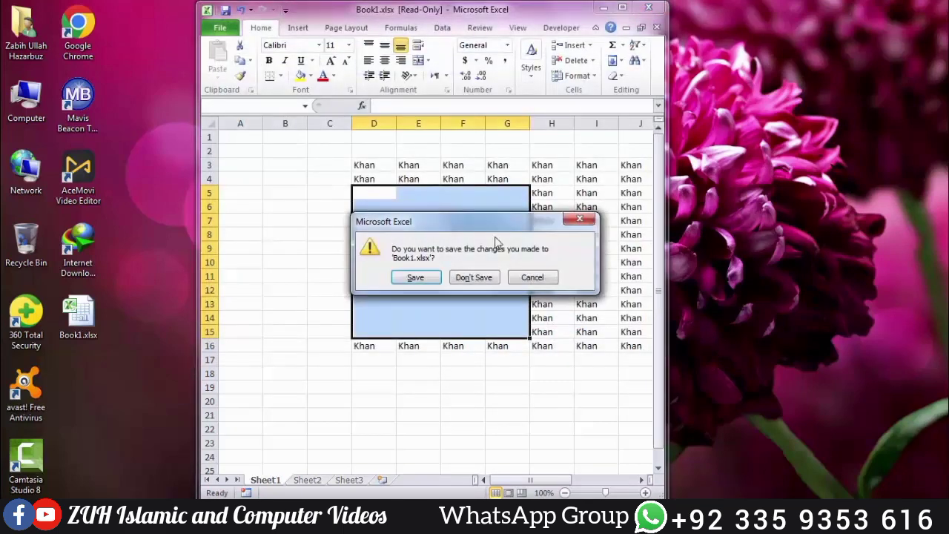
{"action": "left_click", "coordinate": [472, 277]}
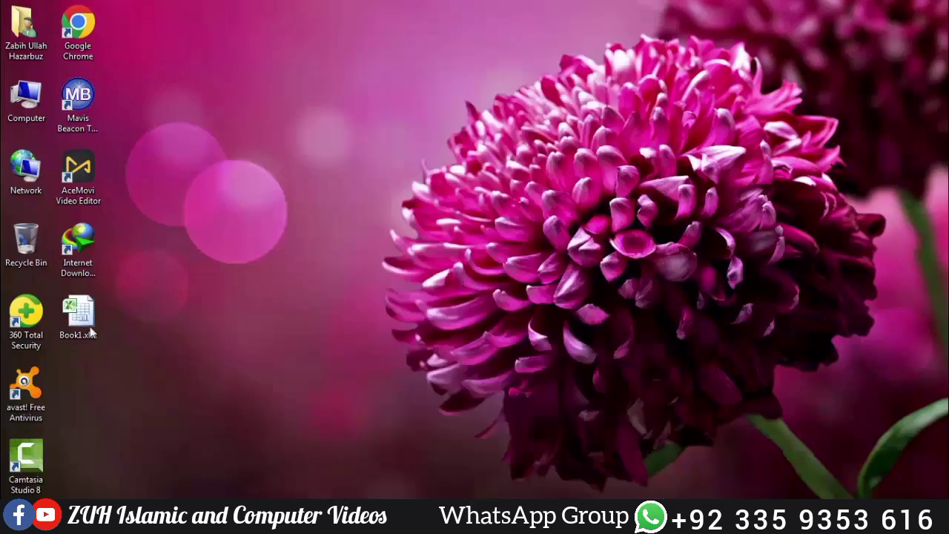
Step: Reopen Book1.xlsx by entering its open and modify passwords, and maximize the window
{"action": "double_click", "coordinate": [90, 326]}
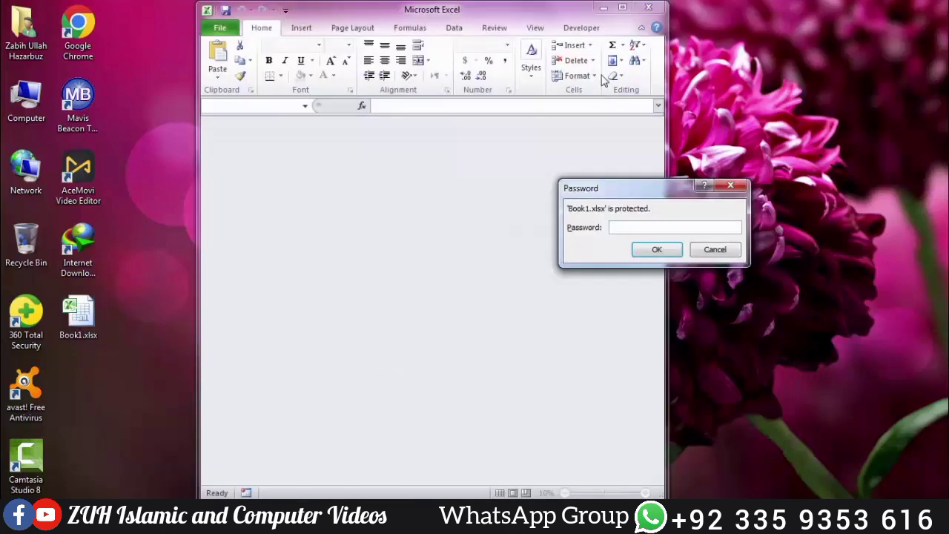
{"action": "type", "text": "12345"}
{"action": "key", "text": "Return"}
{"action": "type", "text": "12345"}
{"action": "key", "text": "Return"}
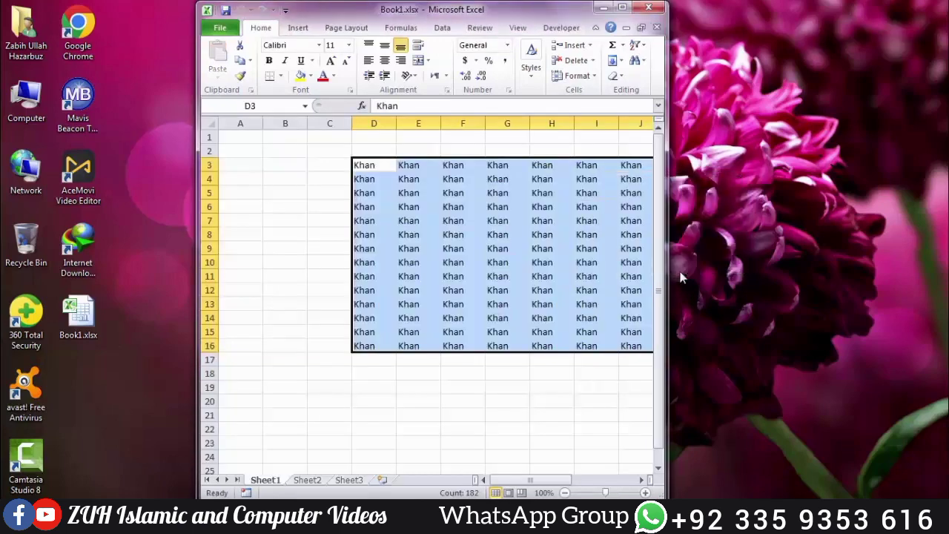
{"action": "double_click", "coordinate": [628, 15]}
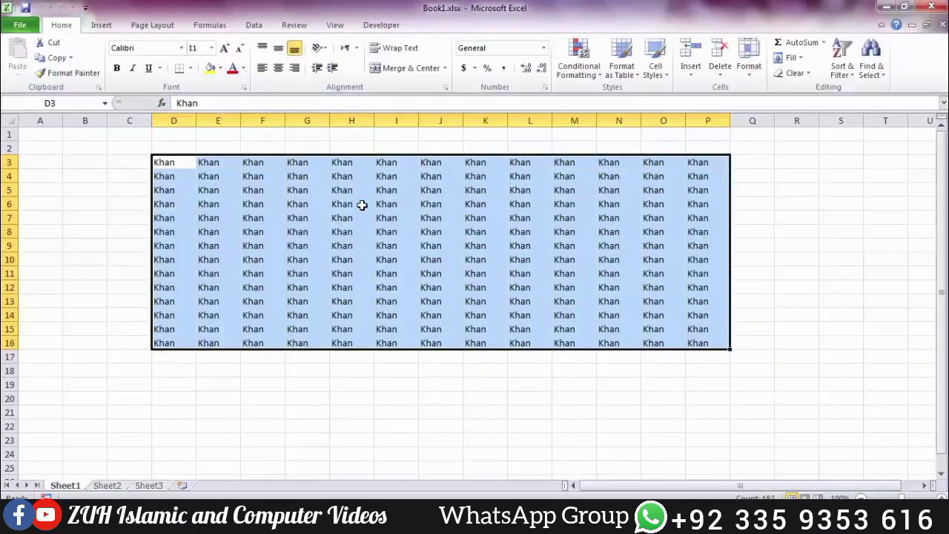
Step: Clear both passwords in General Options and save over the existing Book1.xlsx
{"action": "left_click", "coordinate": [19, 27]}
{"action": "left_click", "coordinate": [43, 66]}
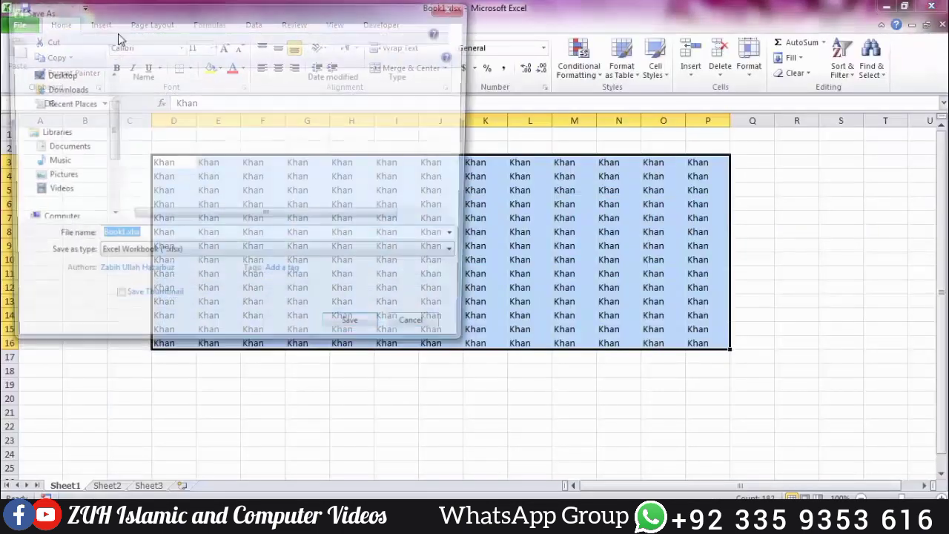
{"action": "left_click", "coordinate": [294, 329]}
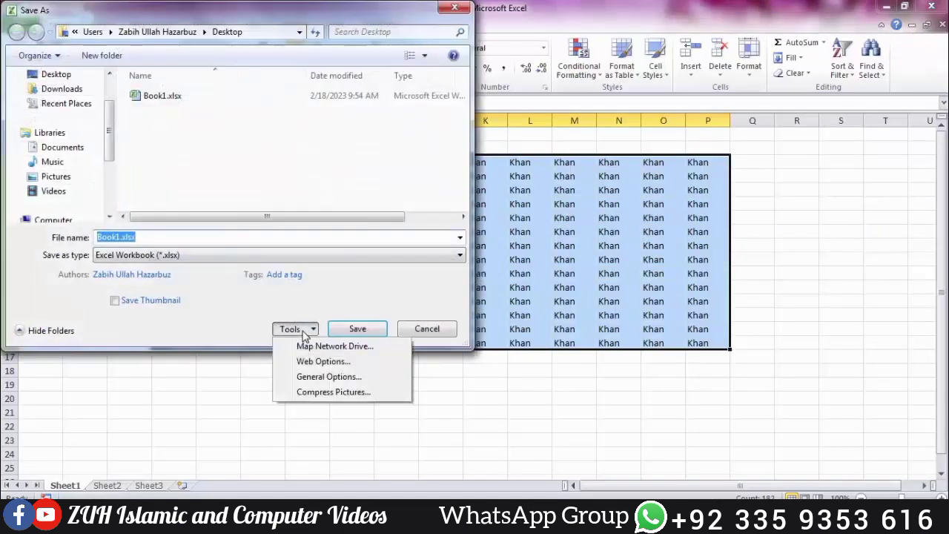
{"action": "left_click", "coordinate": [312, 375]}
{"action": "key", "text": "BackSpace"}
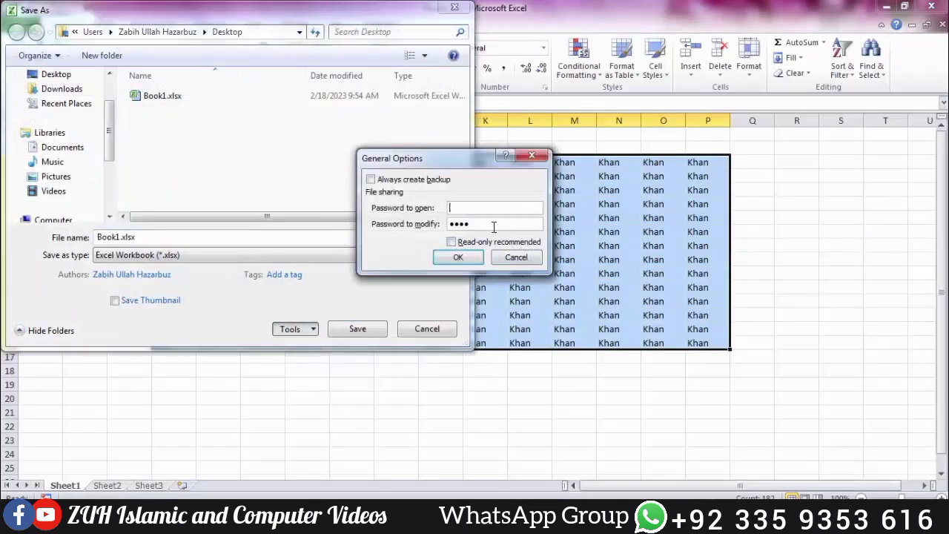
{"action": "double_click", "coordinate": [466, 225]}
{"action": "key", "text": "BackSpace"}
{"action": "left_click", "coordinate": [459, 256]}
{"action": "left_click", "coordinate": [371, 328]}
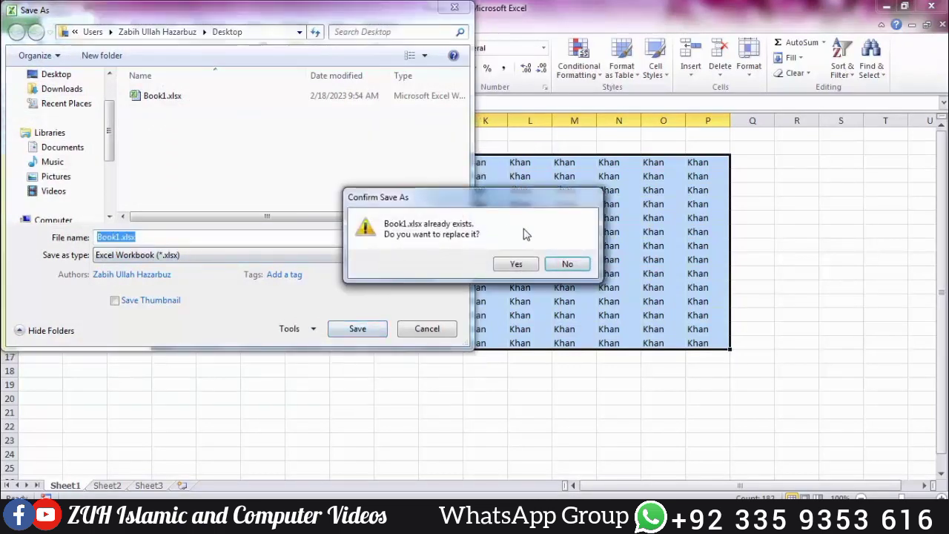
{"action": "left_click", "coordinate": [517, 265]}
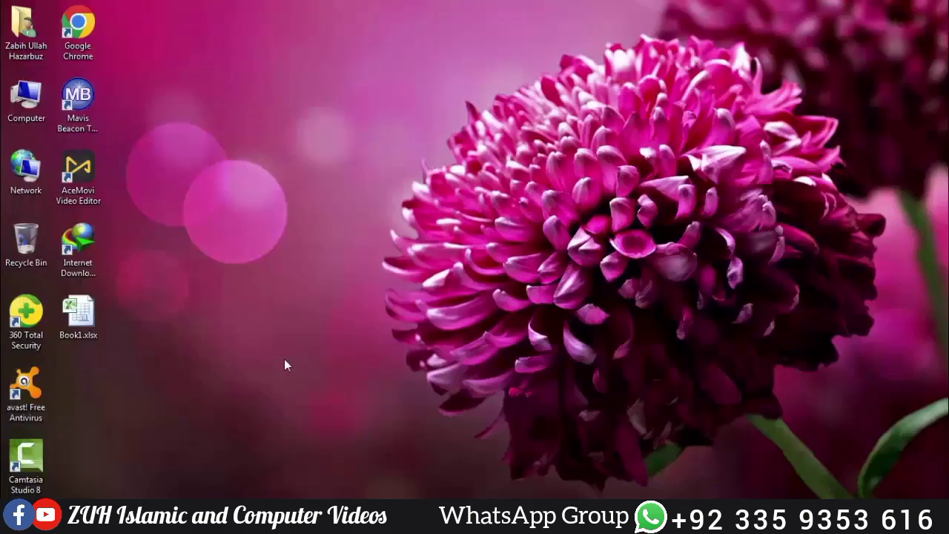
Step: Open Book1.xlsx from the desktop, close it with File > Close, then choose File > Open
{"action": "double_click", "coordinate": [78, 315]}
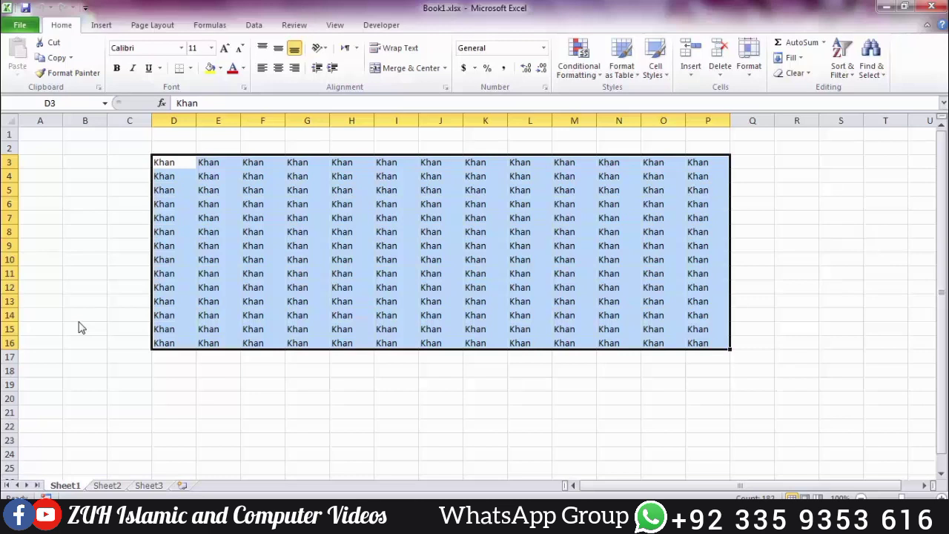
{"action": "left_click", "coordinate": [23, 26]}
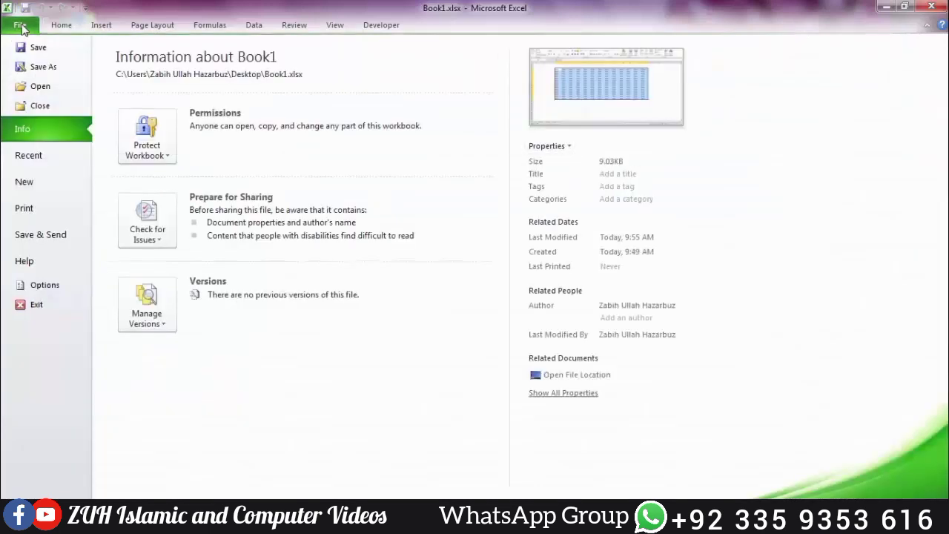
{"action": "left_click", "coordinate": [55, 105]}
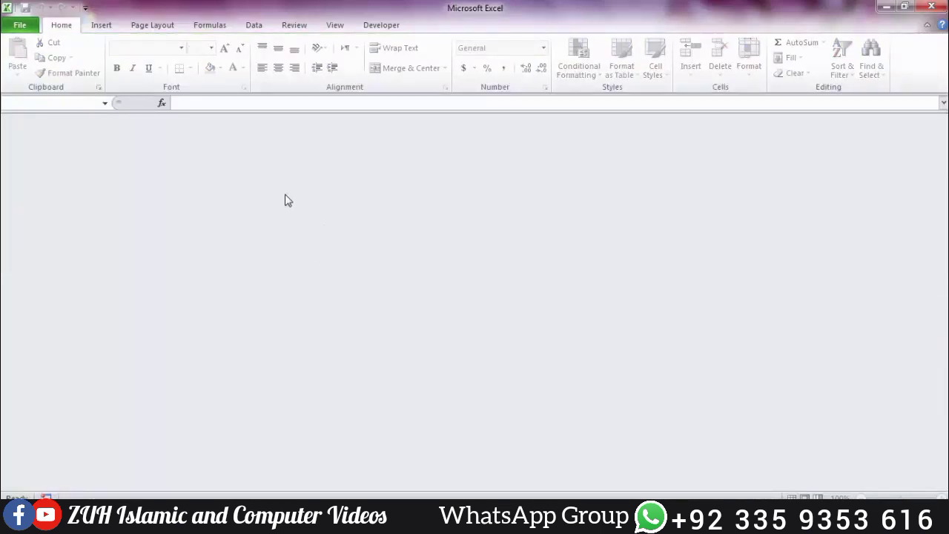
{"action": "left_click", "coordinate": [30, 29]}
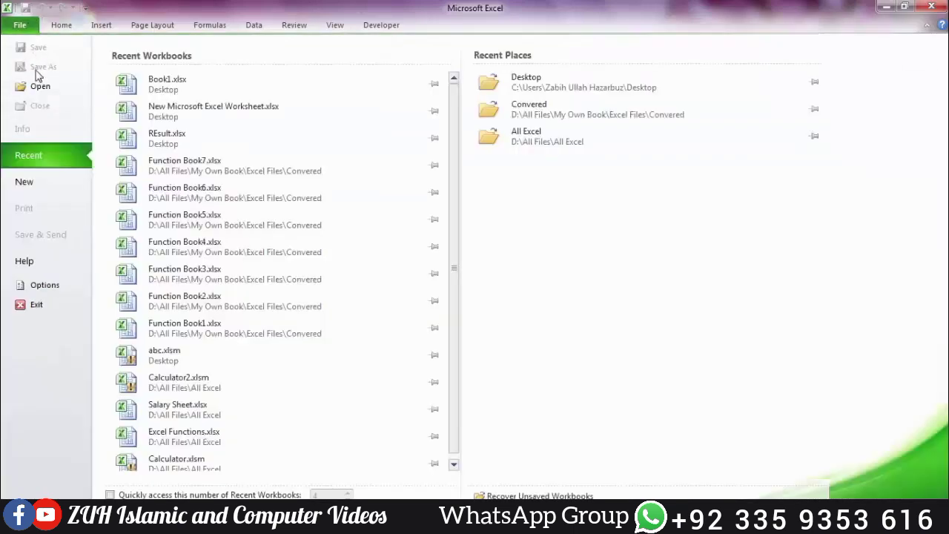
{"action": "left_click", "coordinate": [38, 82]}
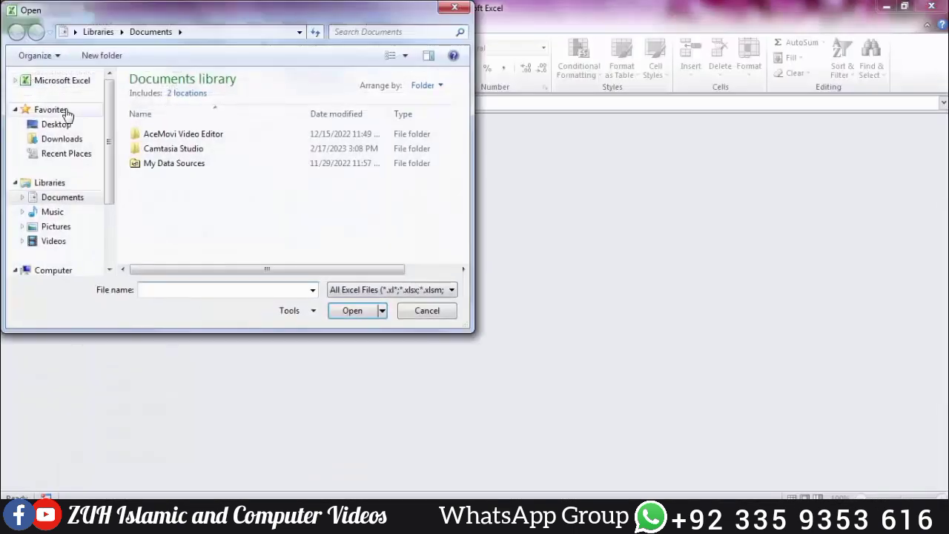
Step: Open Book1.xlsx from the Desktop folder, then close it with Ctrl+W
{"action": "left_click", "coordinate": [66, 126]}
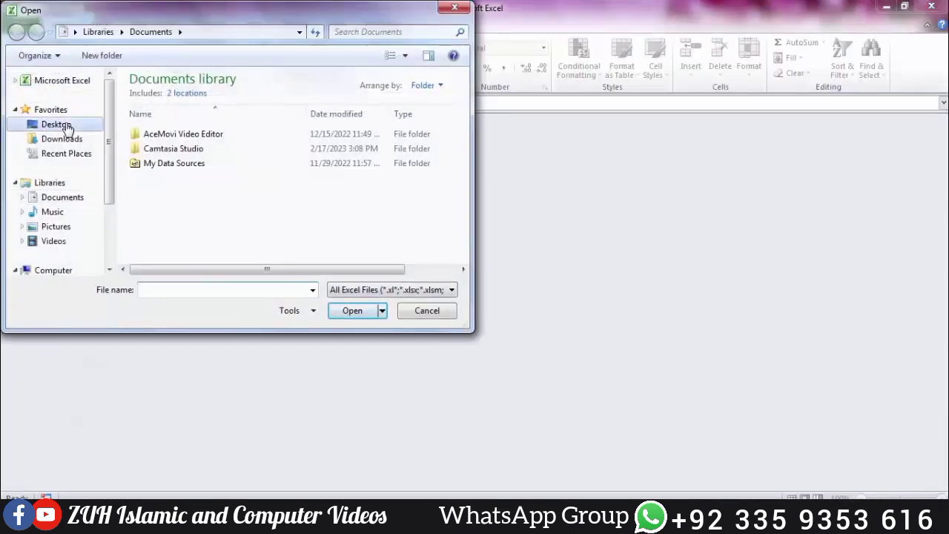
{"action": "left_click", "coordinate": [160, 230]}
{"action": "left_click", "coordinate": [355, 310]}
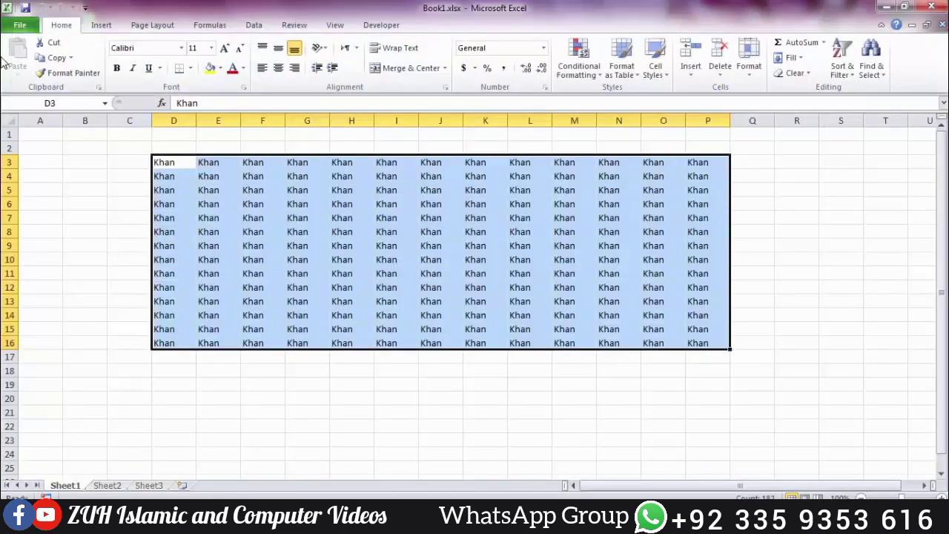
{"action": "key", "text": "ctrl+w"}
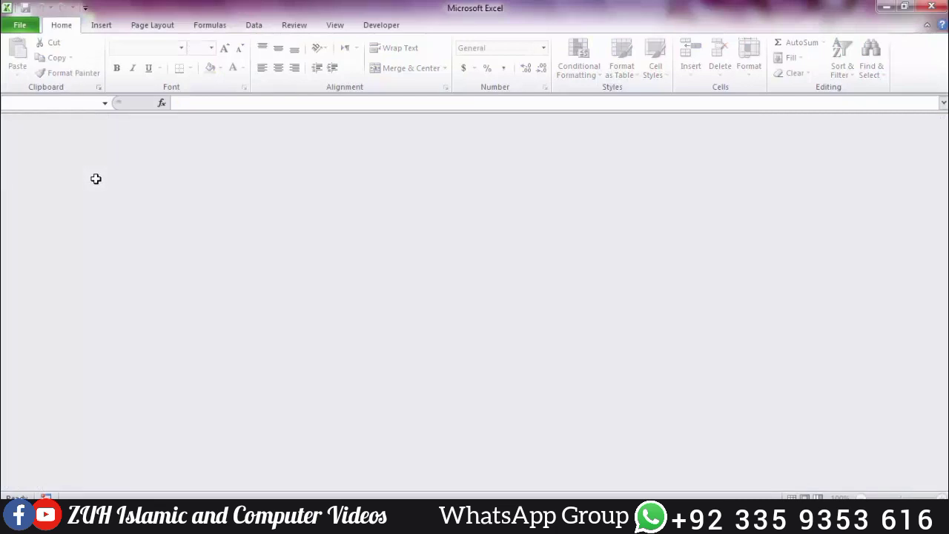
Step: Select Book1.xlsx again in the Open dialog and list the alternative opening modes
{"action": "key", "text": "ctrl+o"}
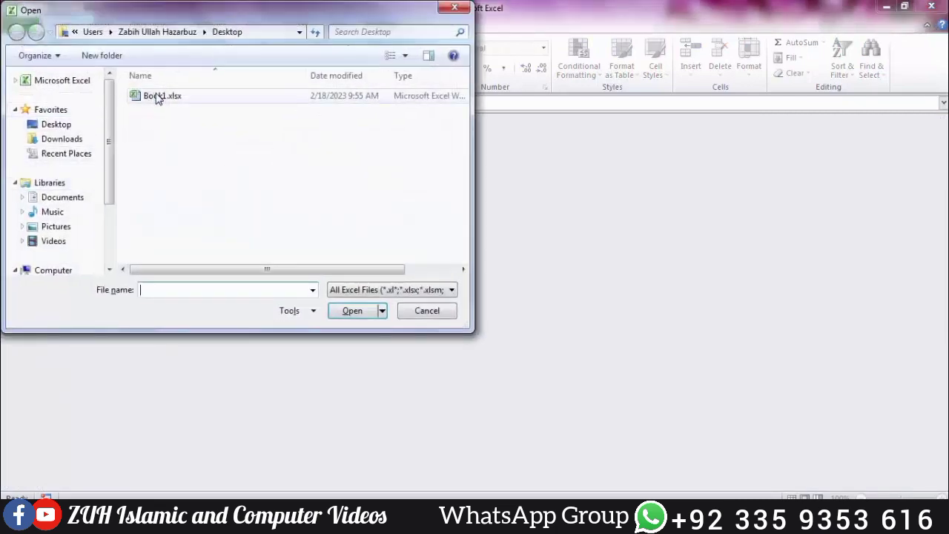
{"action": "left_click", "coordinate": [152, 95]}
{"action": "left_click", "coordinate": [382, 311]}
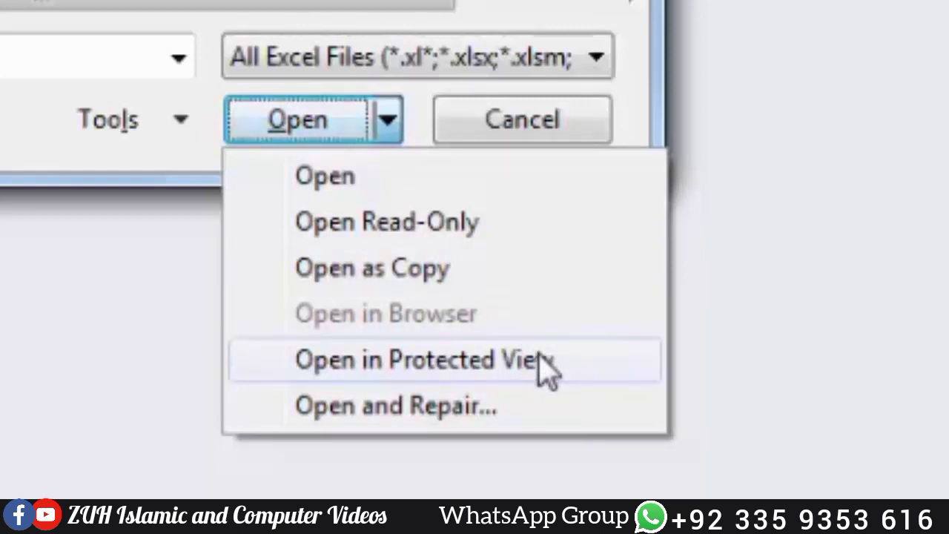
Step: Open Book1.xlsx in Protected View and enable editing
{"action": "left_click", "coordinate": [543, 365]}
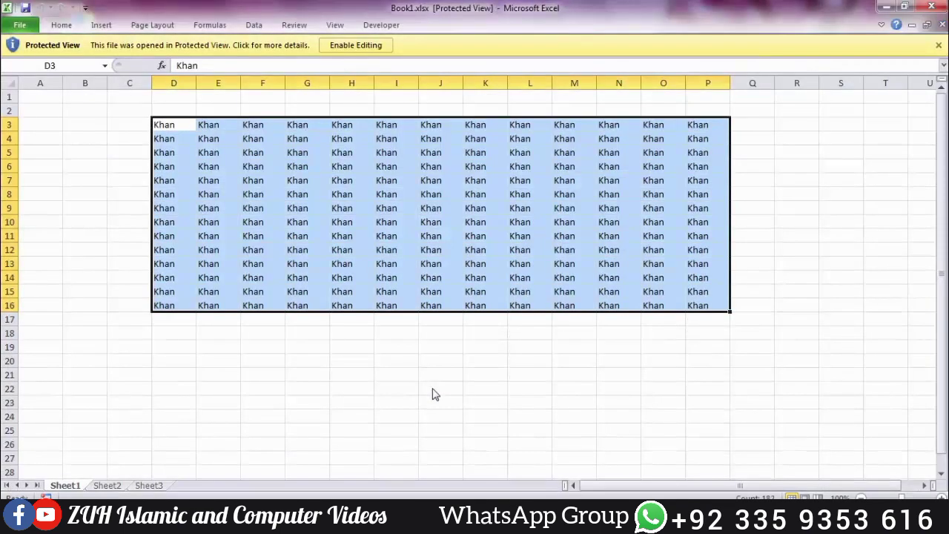
{"action": "key", "text": "Return"}
{"action": "key", "text": "Return"}
{"action": "key", "text": "Return"}
{"action": "key", "text": "Return"}
{"action": "key", "text": "Return"}
{"action": "key", "text": "Return"}
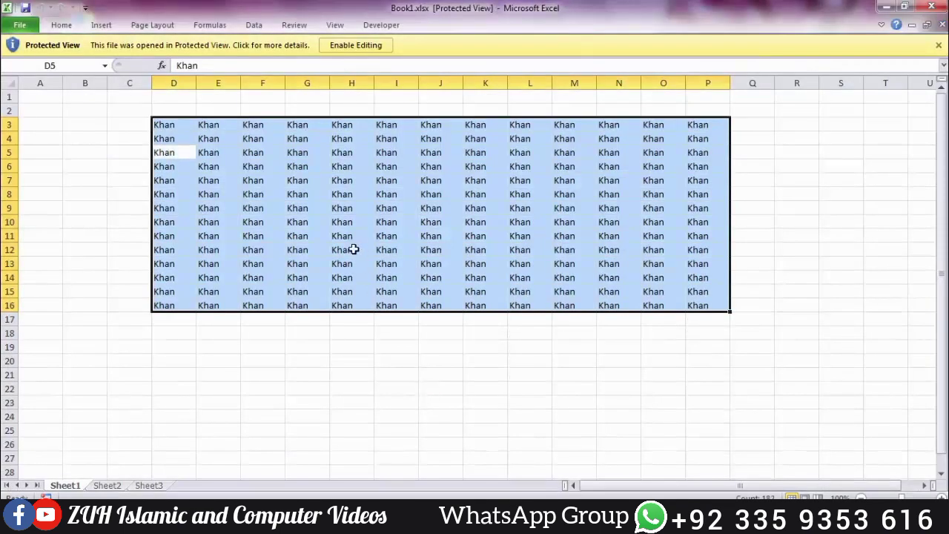
{"action": "key", "text": "Return"}
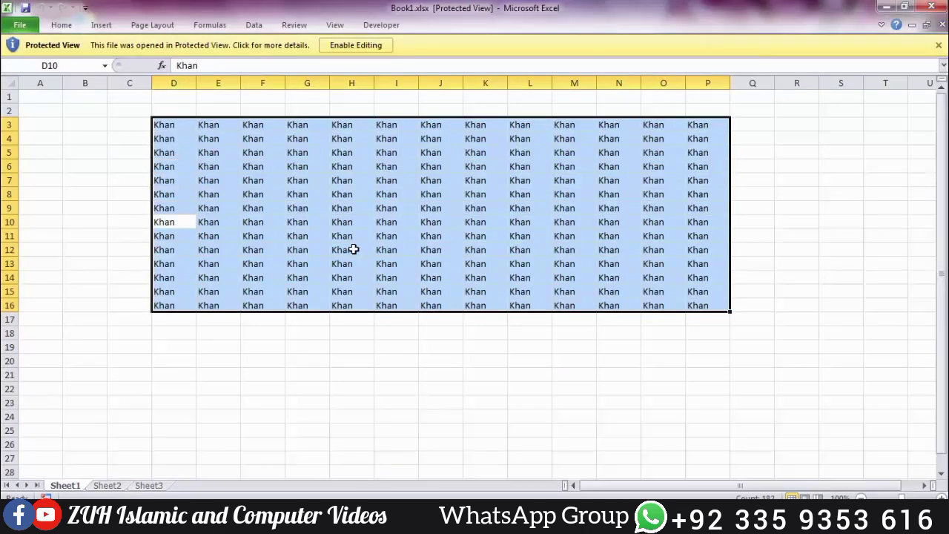
{"action": "left_click", "coordinate": [353, 249]}
{"action": "left_click", "coordinate": [361, 48]}
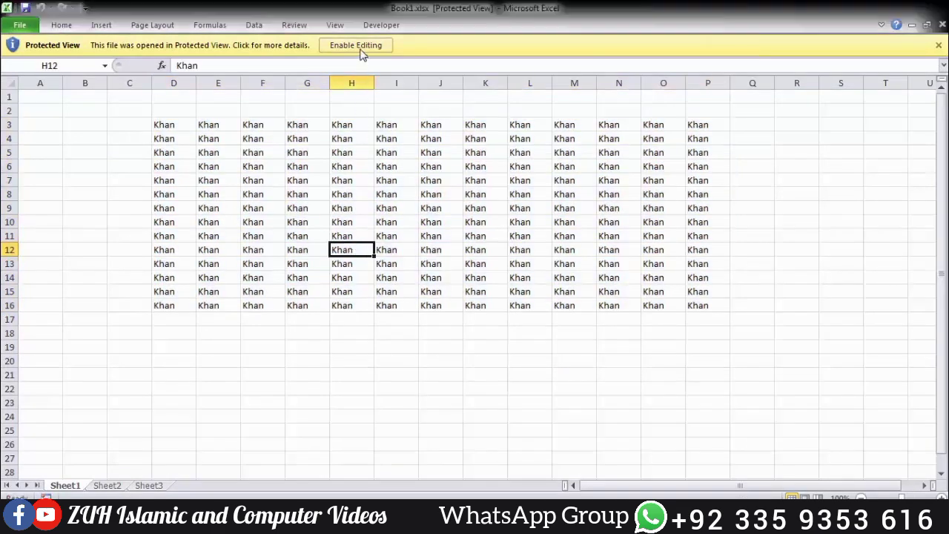
Step: Delete the Khan values in F2:J17 and close the workbook
{"action": "left_click_drag", "start_coordinate": [280, 145], "coordinate": [458, 385]}
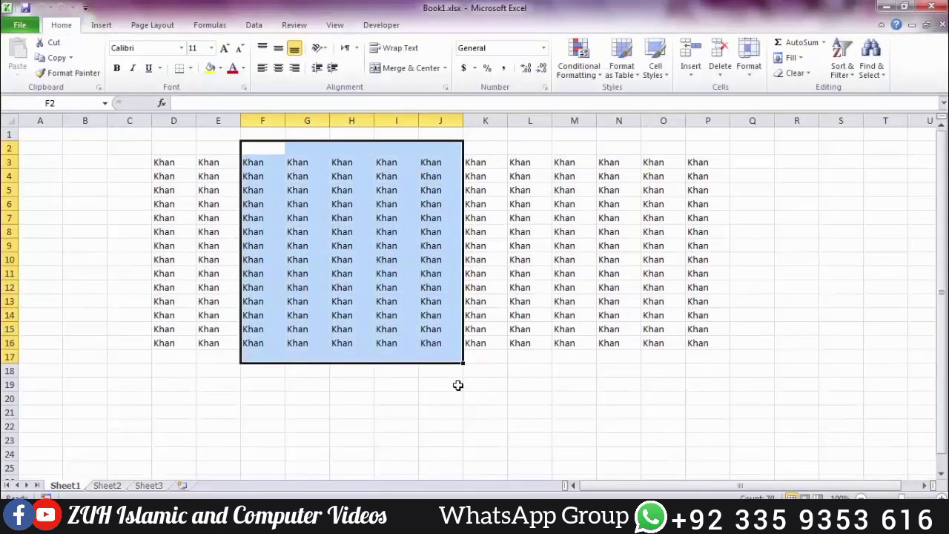
{"action": "key", "text": "Delete"}
{"action": "key", "text": "ctrl+w"}
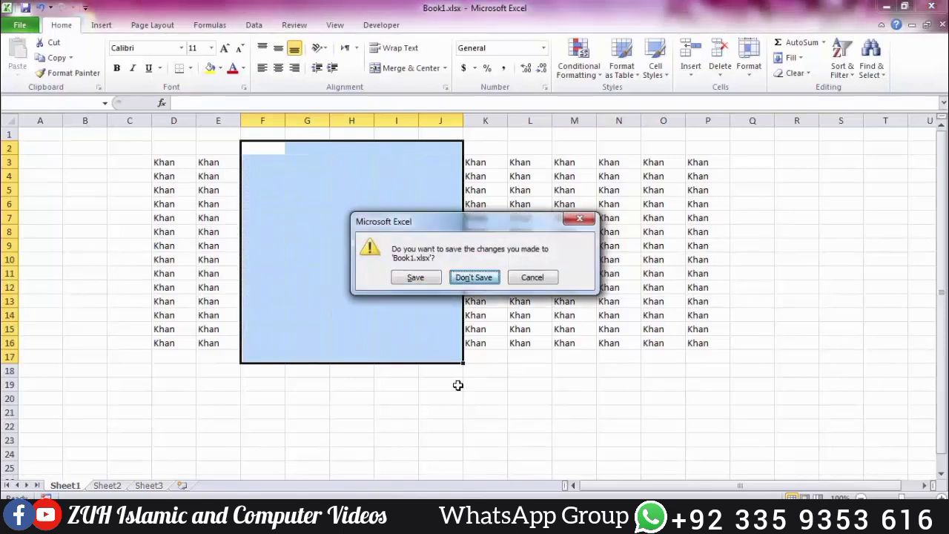
Step: Discard the changes, then reopen Book1.xlsx via Open and Repair and close the repair report
{"action": "key", "text": "n"}
{"action": "key", "text": "ctrl+w"}
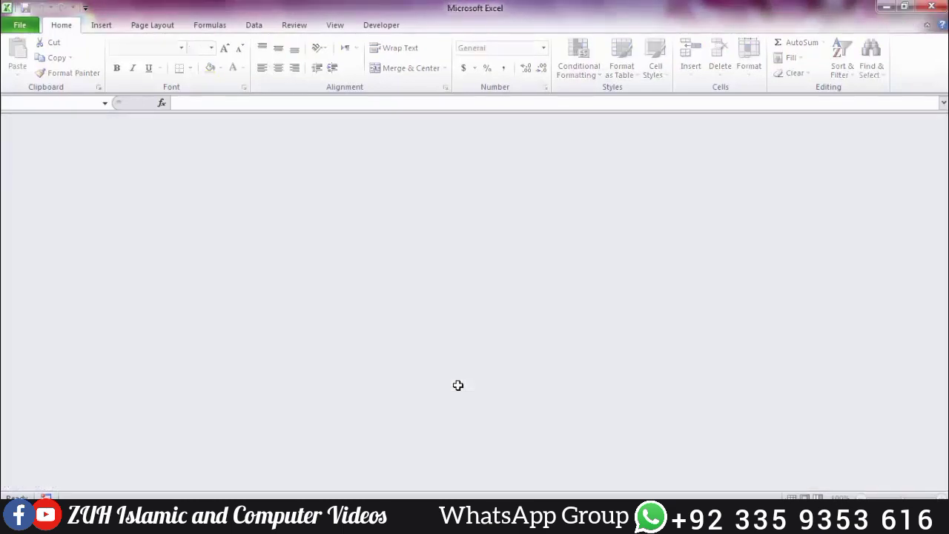
{"action": "key", "text": "ctrl+o"}
{"action": "left_click", "coordinate": [162, 95]}
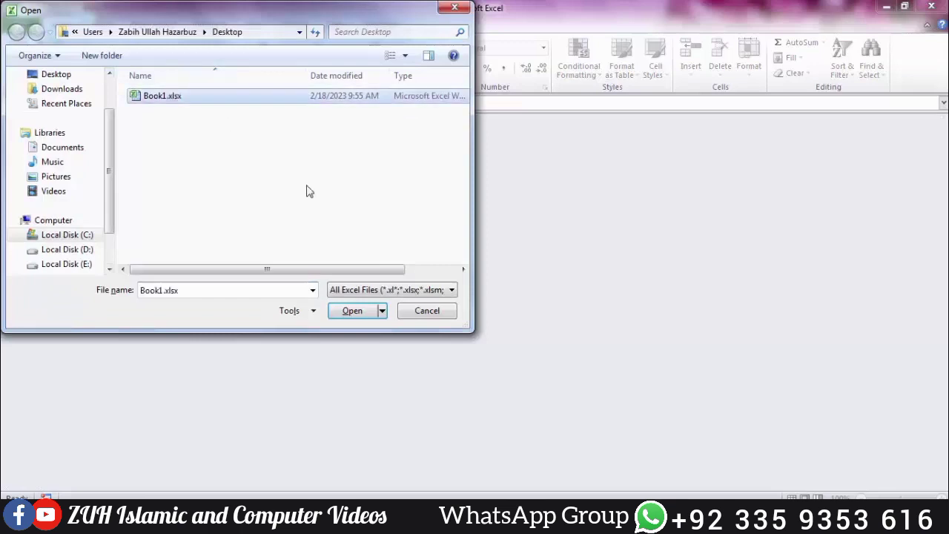
{"action": "left_click", "coordinate": [382, 310]}
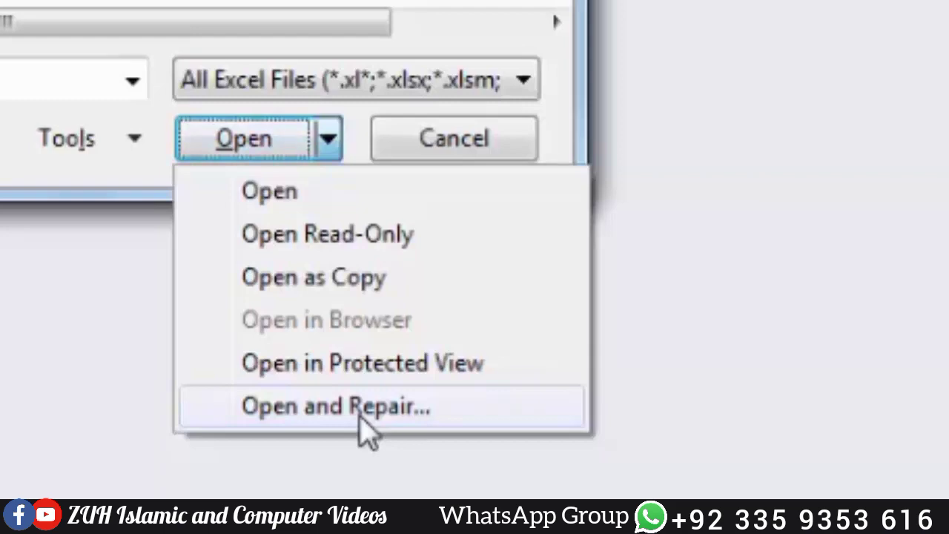
{"action": "left_click", "coordinate": [360, 419]}
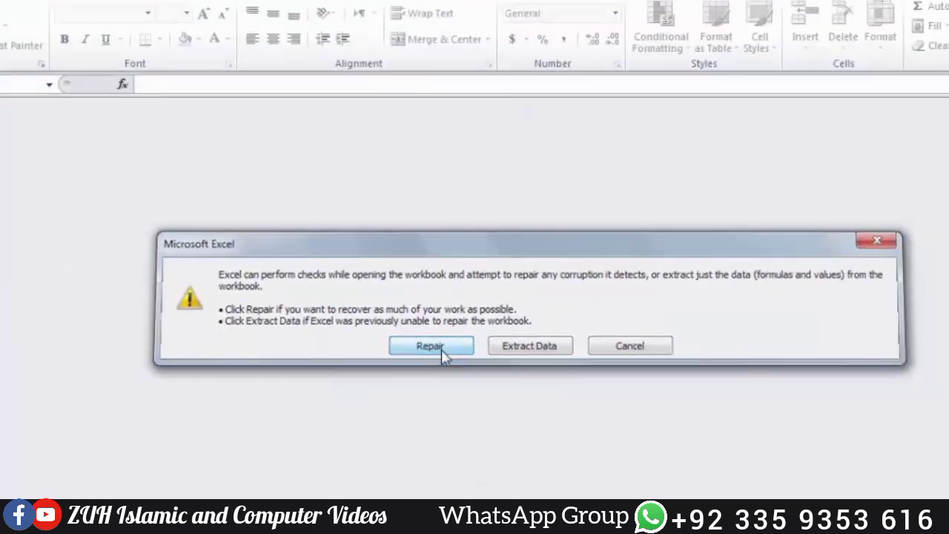
{"action": "left_click", "coordinate": [442, 350]}
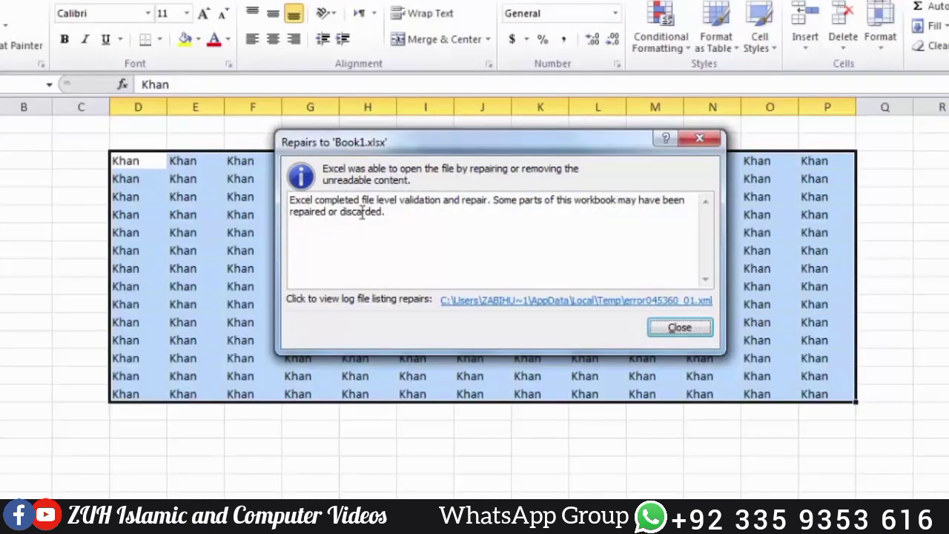
{"action": "left_click", "coordinate": [680, 328]}
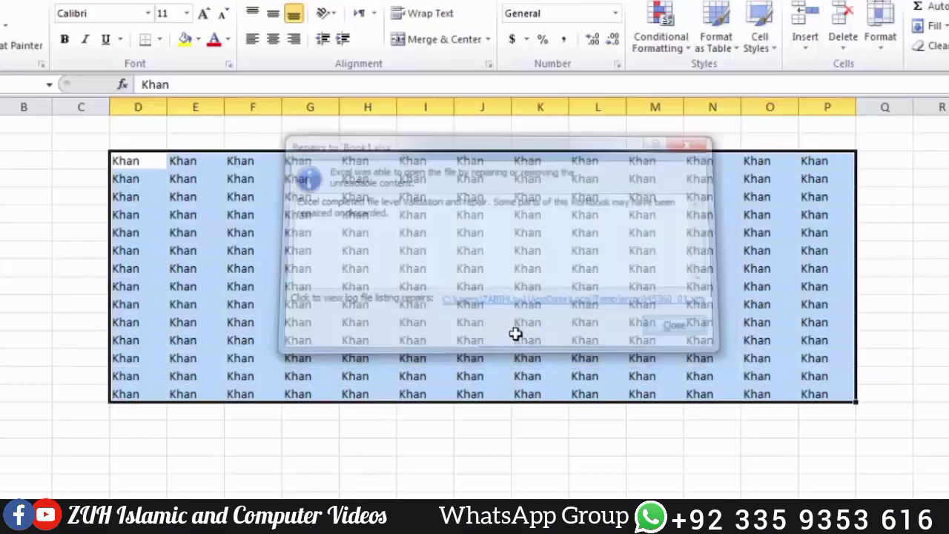
{"action": "left_click", "coordinate": [465, 340]}
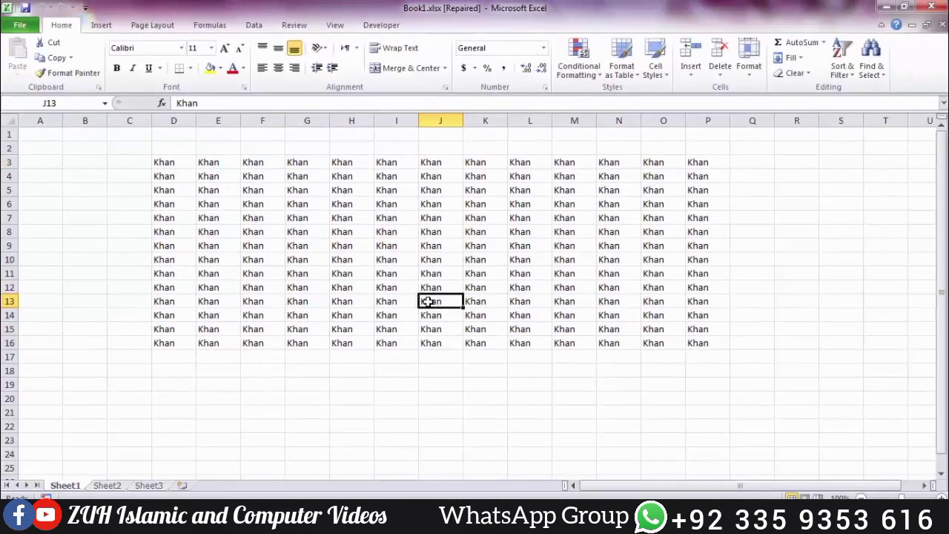
Step: Save the workbook to the Desktop as Tahir, a Single File Web Page (*.mht), accepting the format prompt
{"action": "left_click", "coordinate": [28, 25]}
{"action": "left_click", "coordinate": [47, 66]}
{"action": "left_click_drag", "start_coordinate": [222, 25], "coordinate": [508, 89]}
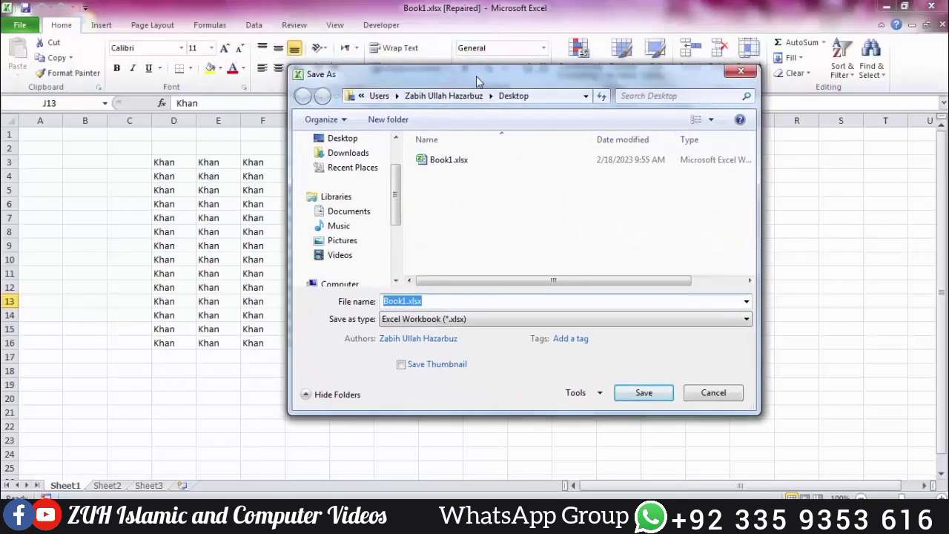
{"action": "left_click", "coordinate": [466, 319]}
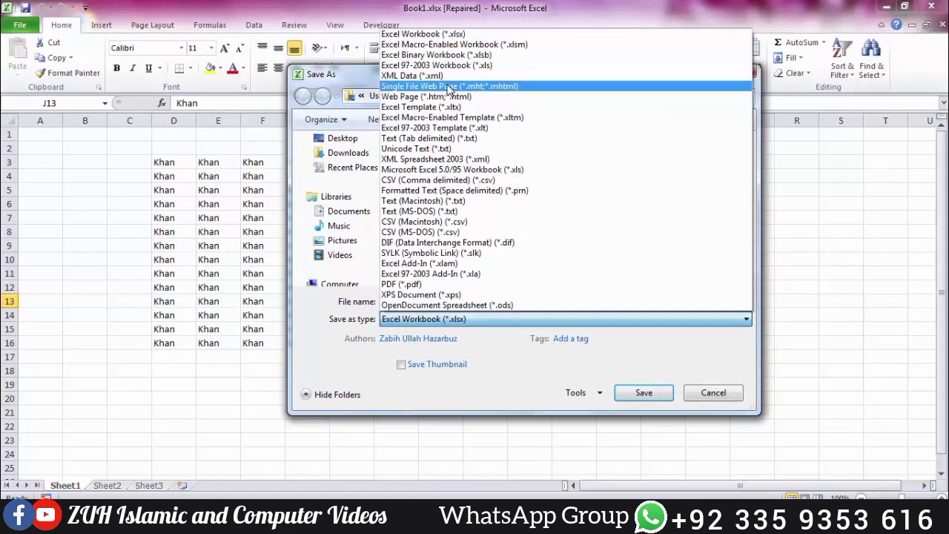
{"action": "left_click", "coordinate": [448, 86]}
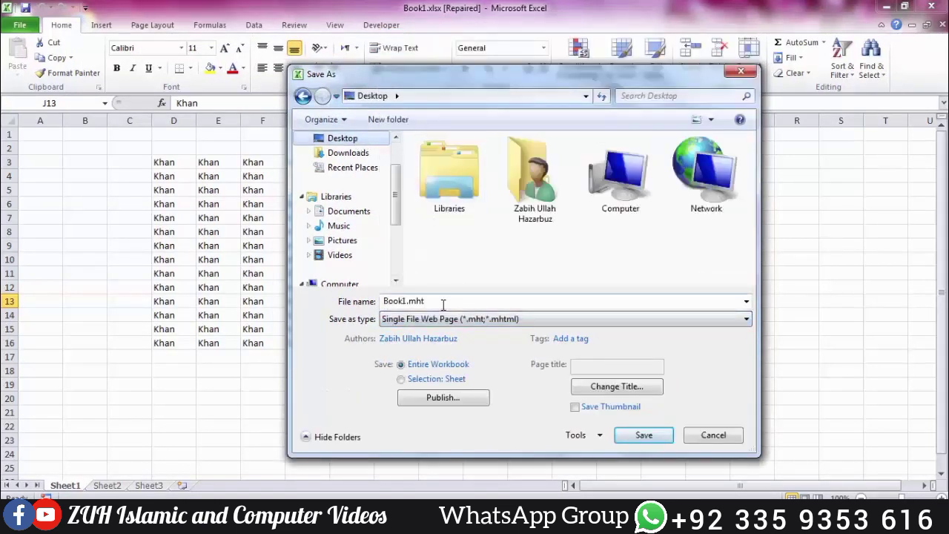
{"action": "left_click", "coordinate": [467, 301]}
{"action": "key", "text": "BackSpace"}
{"action": "key", "text": "BackSpace"}
{"action": "key", "text": "BackSpace"}
{"action": "key", "text": "BackSpace"}
{"action": "key", "text": "BackSpace"}
{"action": "key", "text": "BackSpace"}
{"action": "key", "text": "BackSpace"}
{"action": "key", "text": "BackSpace"}
{"action": "key", "text": "BackSpace"}
{"action": "type", "text": "Tahir"}
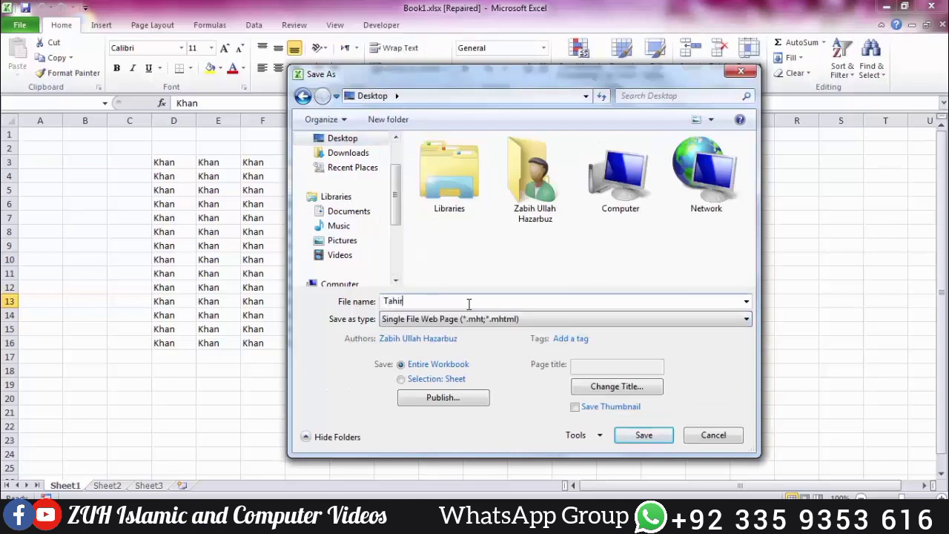
{"action": "key", "text": "Return"}
{"action": "left_click", "coordinate": [471, 305]}
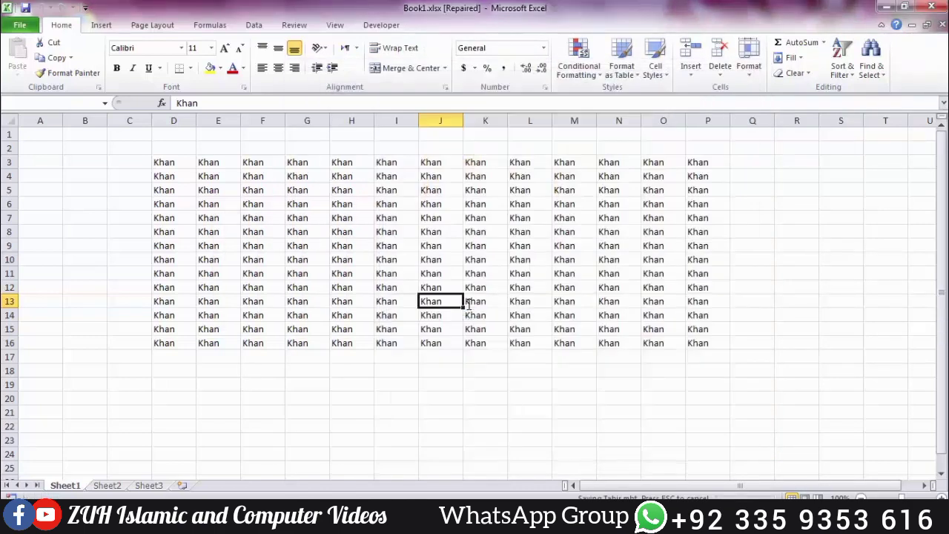
Step: Open Tahir.mht with Open in Browser, accept the security warning, then close Internet Explorer
{"action": "key", "text": "ctrl+o"}
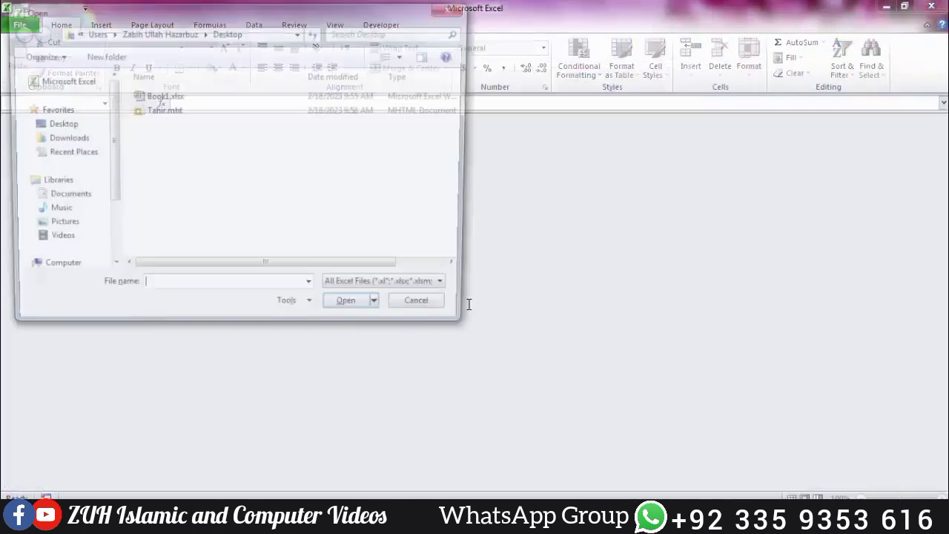
{"action": "left_click", "coordinate": [169, 111]}
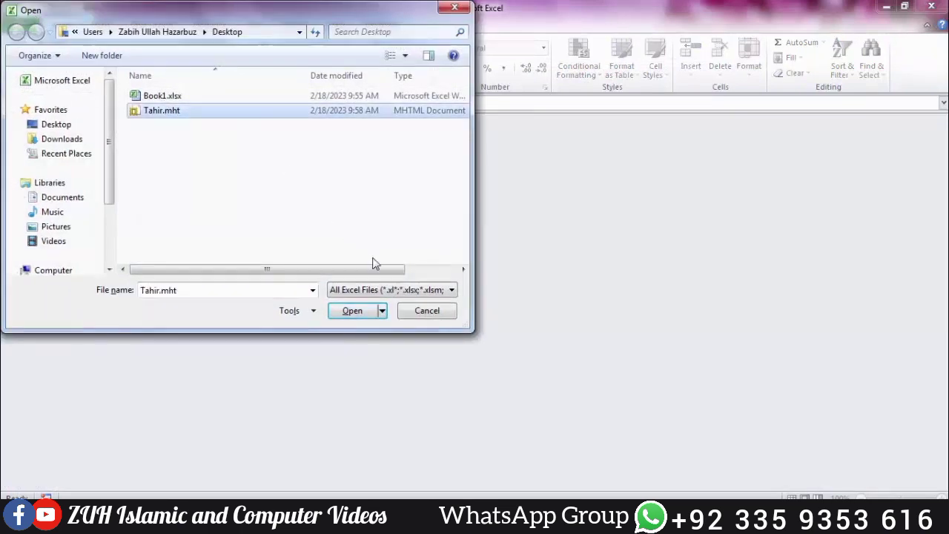
{"action": "left_click", "coordinate": [382, 311]}
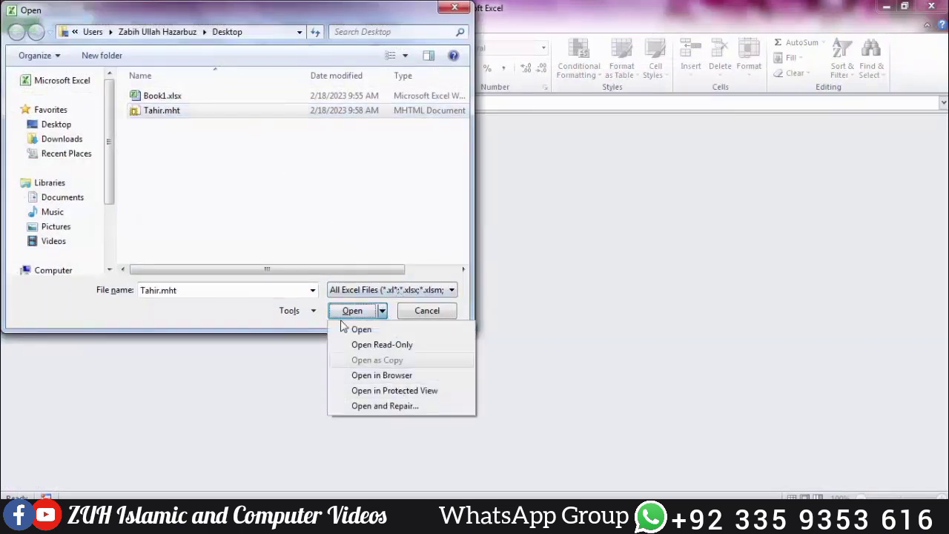
{"action": "left_click", "coordinate": [180, 99]}
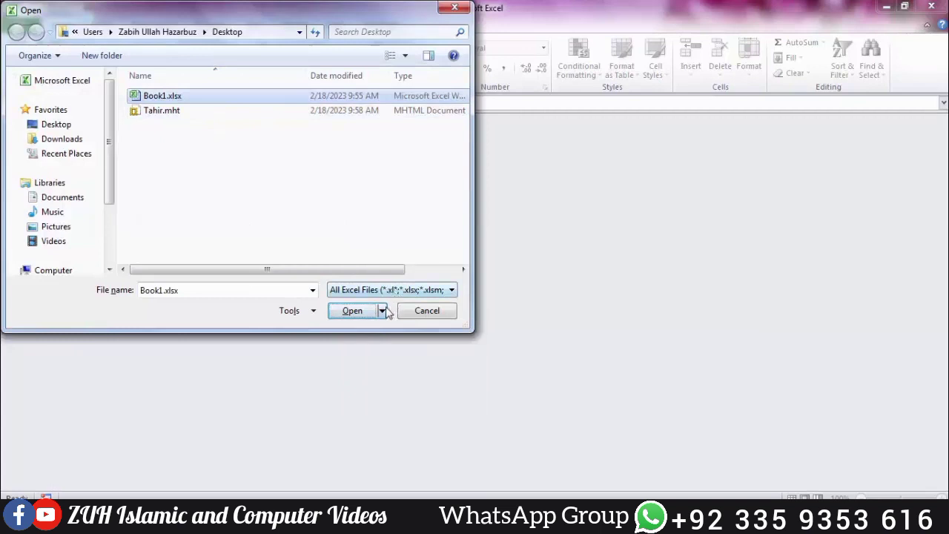
{"action": "left_click", "coordinate": [382, 311]}
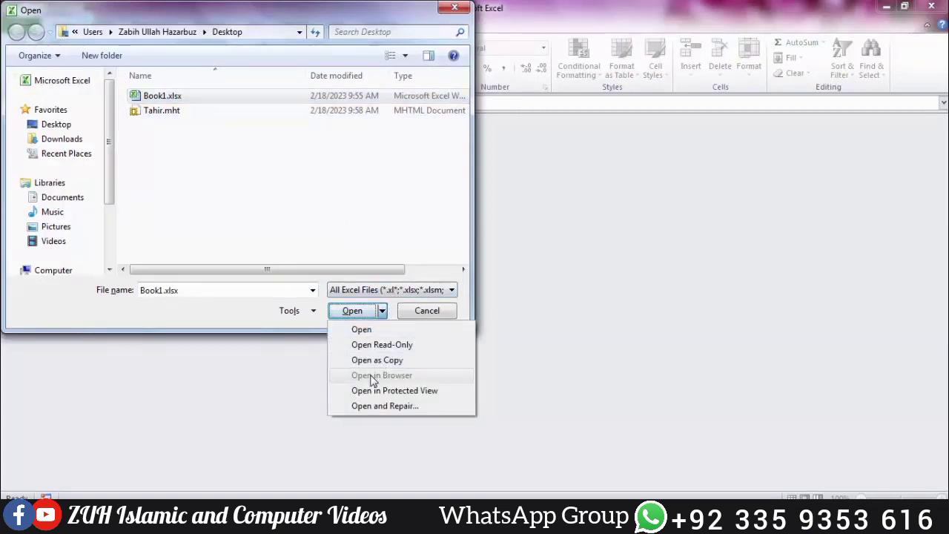
{"action": "left_click", "coordinate": [180, 113]}
{"action": "left_click", "coordinate": [383, 311]}
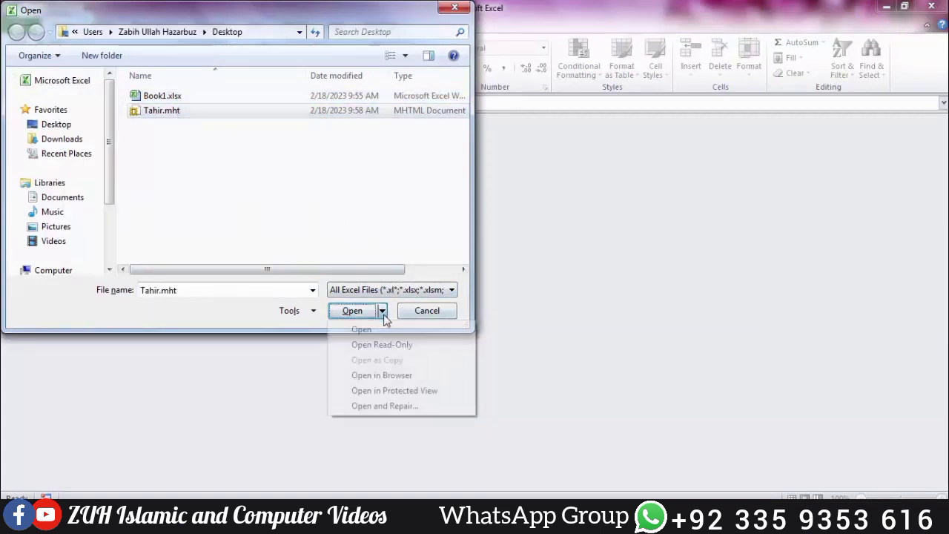
{"action": "left_click", "coordinate": [381, 375]}
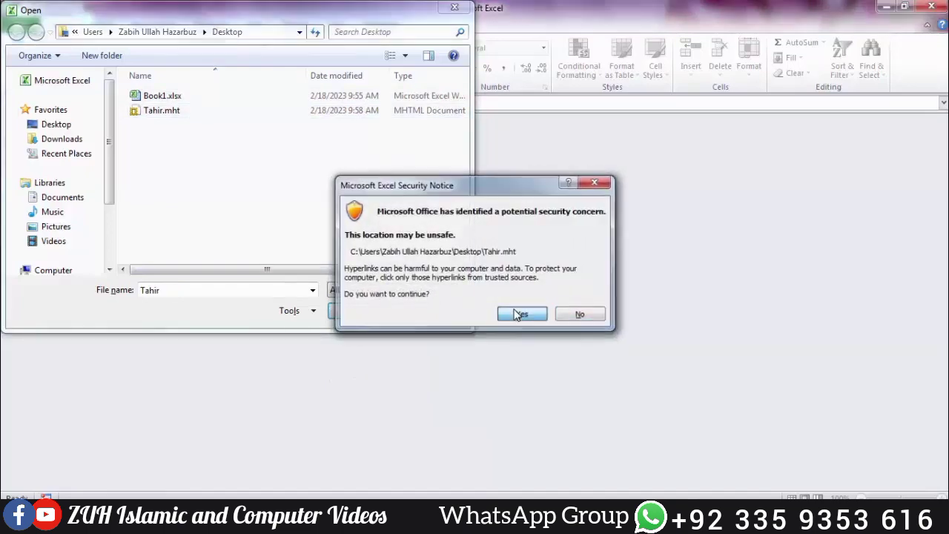
{"action": "left_click", "coordinate": [518, 314]}
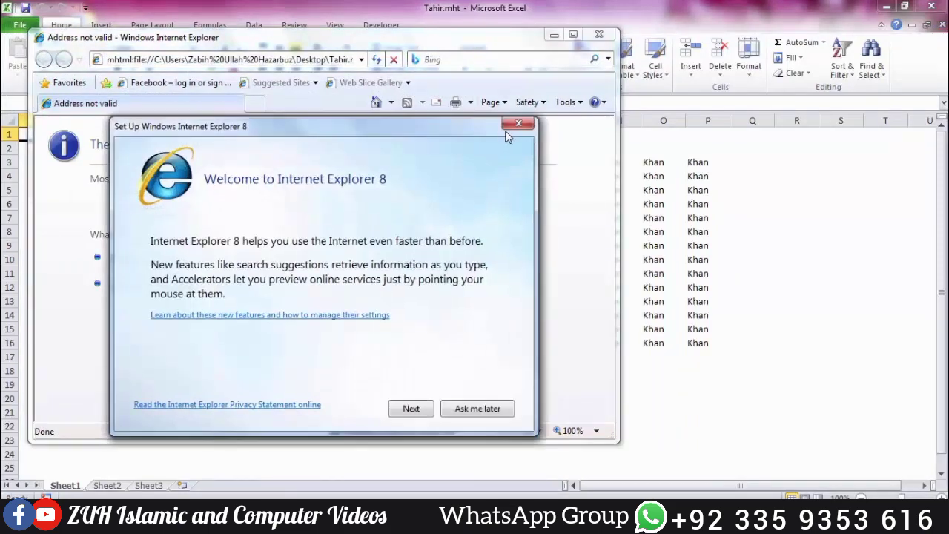
{"action": "left_click", "coordinate": [511, 126]}
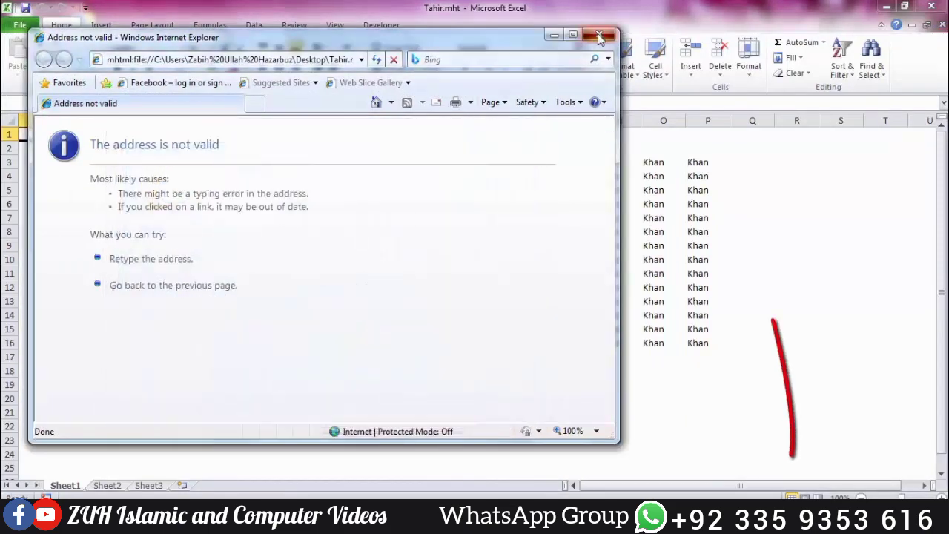
{"action": "left_click", "coordinate": [599, 34]}
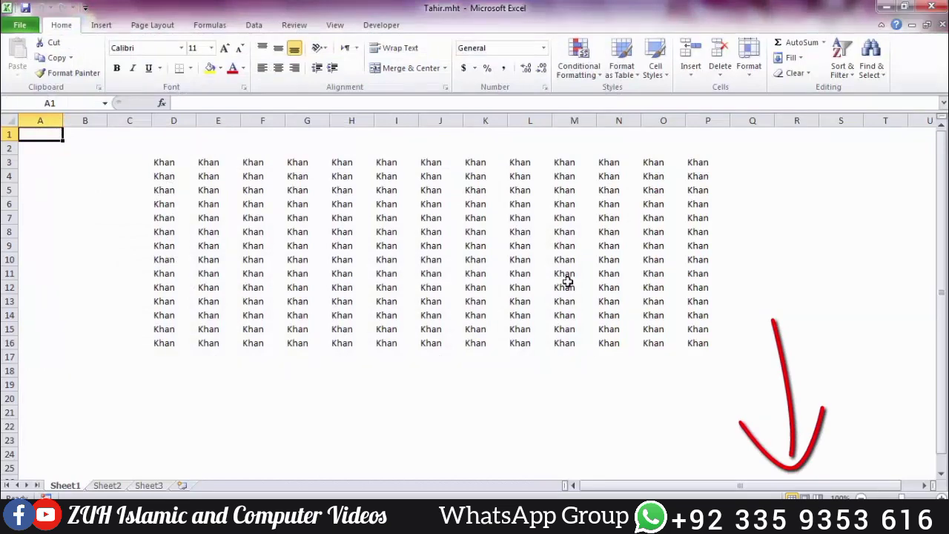
Step: Close Tahir.mht and start a new blank workbook
{"action": "key", "text": "ctrl+w"}
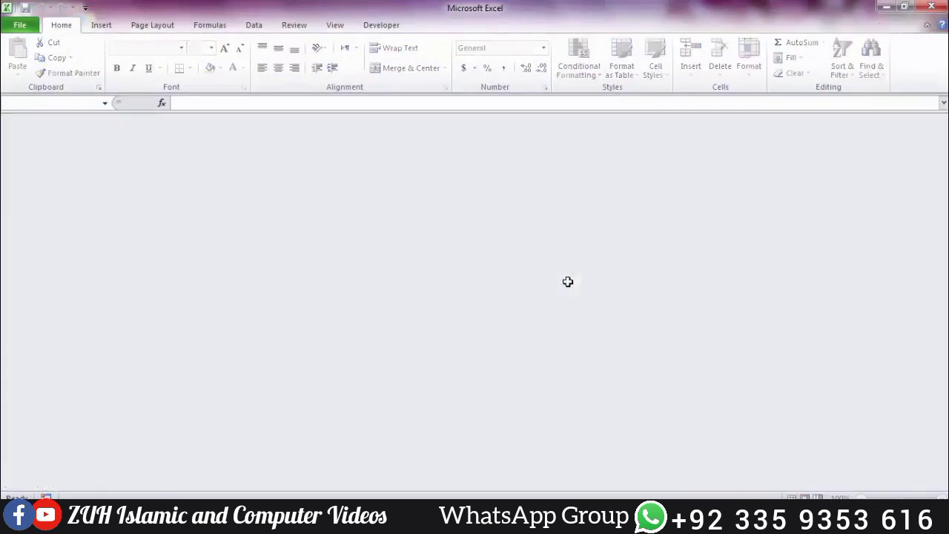
{"action": "key", "text": "ctrl+n"}
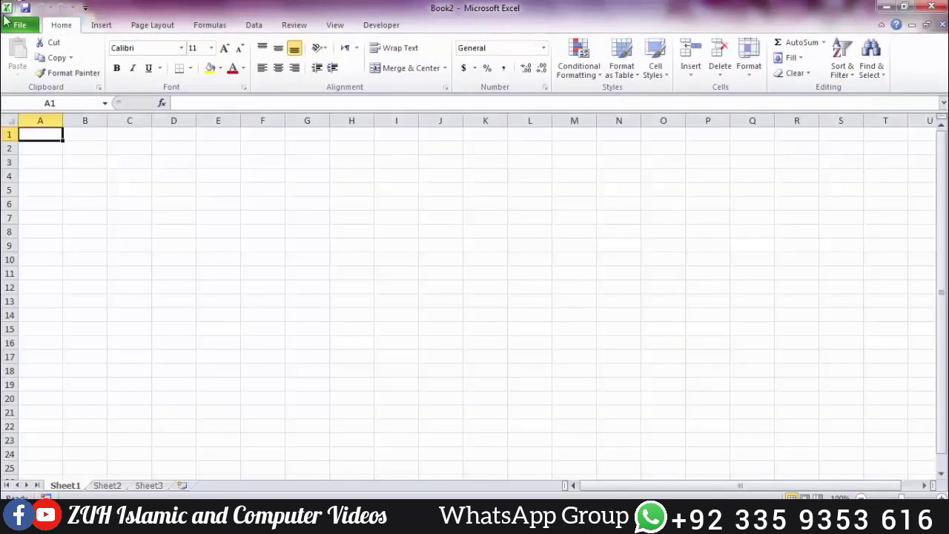
{"action": "left_click", "coordinate": [21, 26]}
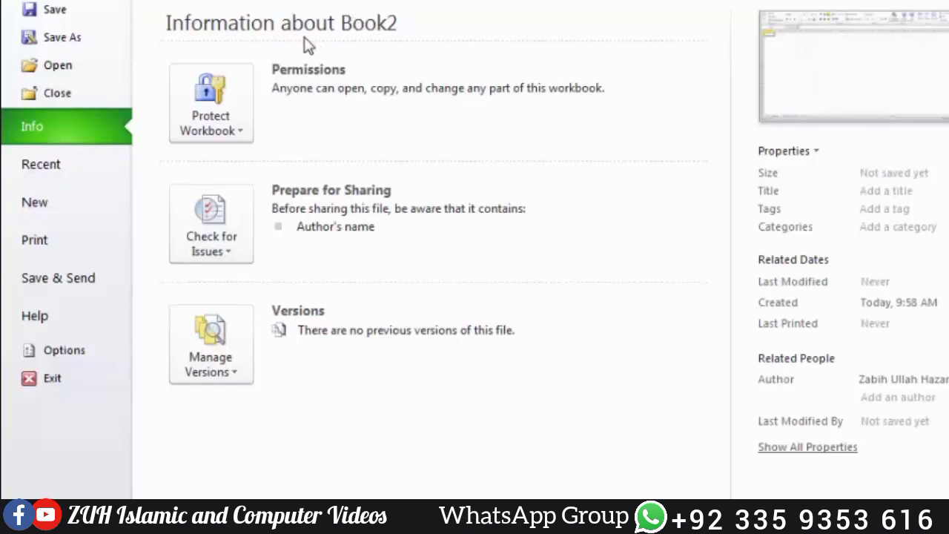
{"action": "left_click", "coordinate": [860, 119]}
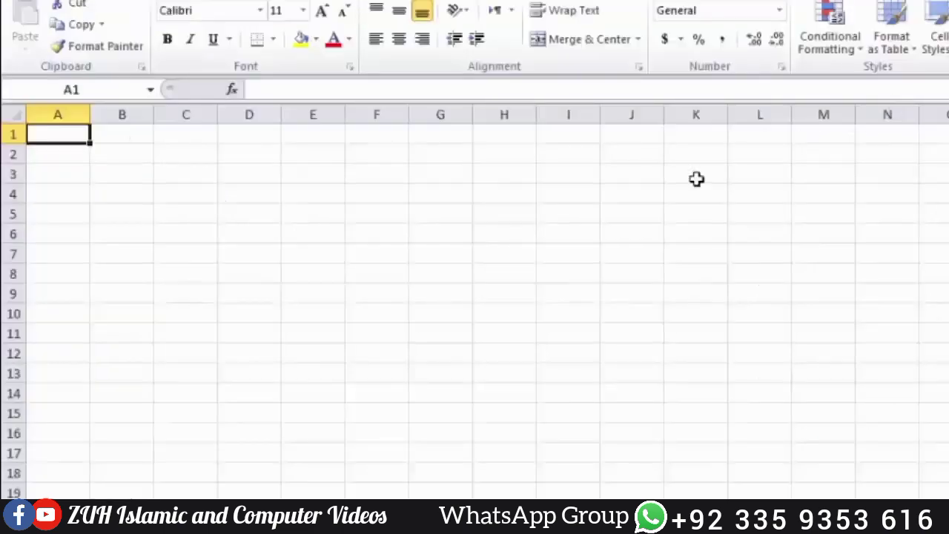
Step: Fill every cell of C4:I21 with Jan
{"action": "left_click", "coordinate": [214, 192]}
{"action": "left_click_drag", "start_coordinate": [215, 192], "coordinate": [544, 532]}
{"action": "type", "text": "Jan"}
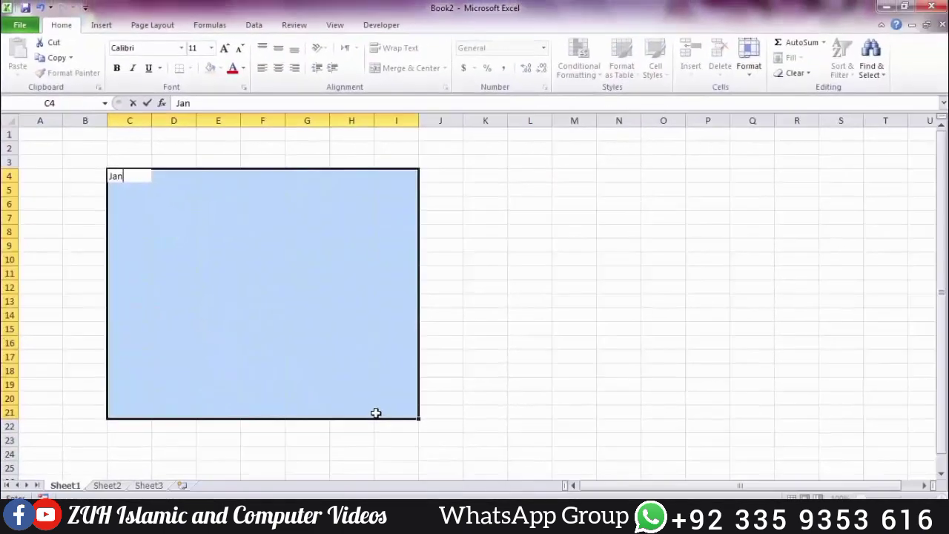
{"action": "key", "text": "ctrl+Return"}
Step: Save the new workbook to the Desktop as Tahir.xlsx
{"action": "key", "text": "ctrl+s"}
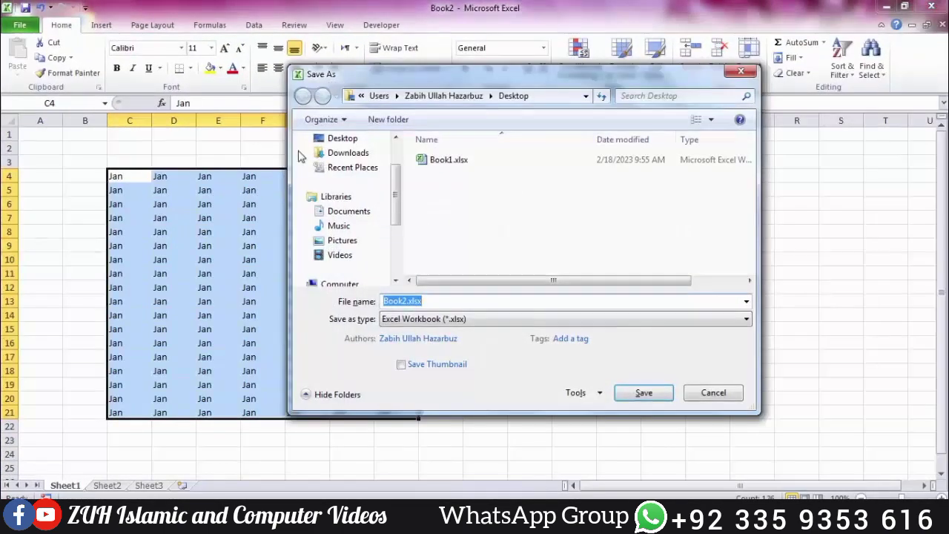
{"action": "left_click", "coordinate": [342, 139]}
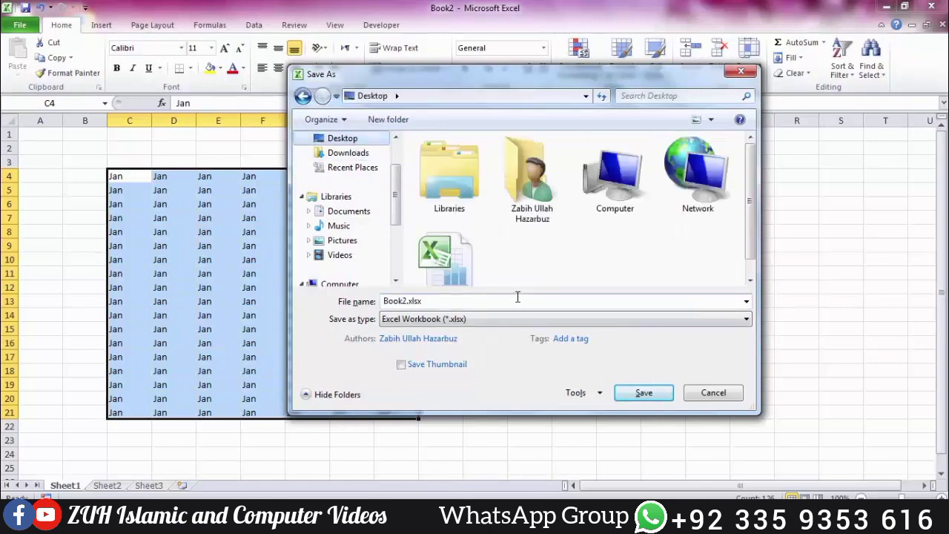
{"action": "type", "text": "Ta"}
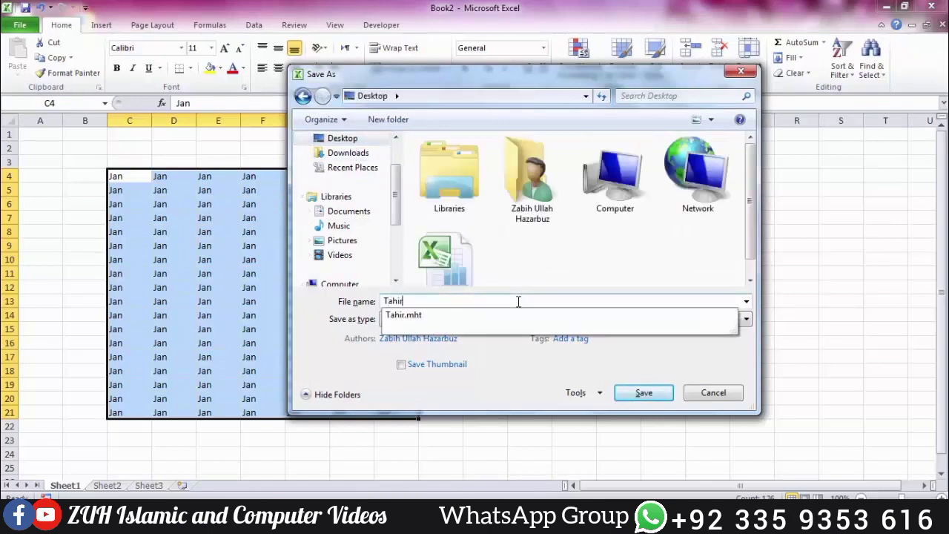
{"action": "type", "text": "hir"}
{"action": "key", "text": "Return"}
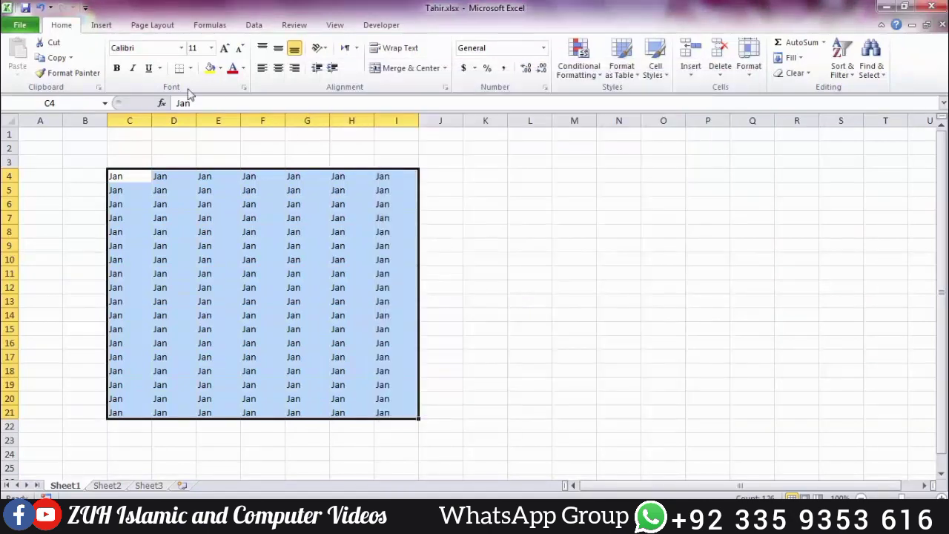
Step: Show the Protect Workbook choices on Tahir's File Info page
{"action": "left_click", "coordinate": [35, 25]}
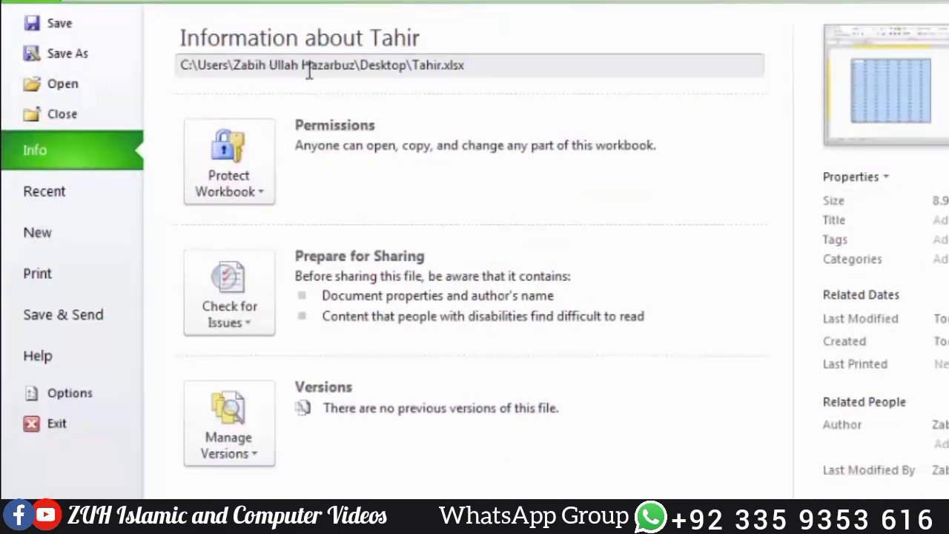
{"action": "left_click", "coordinate": [217, 172]}
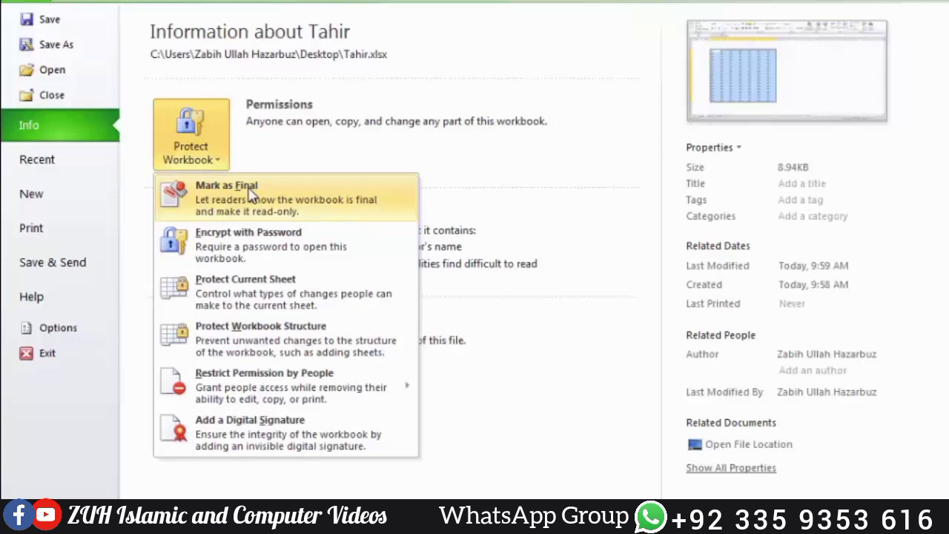
Step: Mark Tahir as final, confirming the save and dismissing the explanation
{"action": "left_click", "coordinate": [252, 194]}
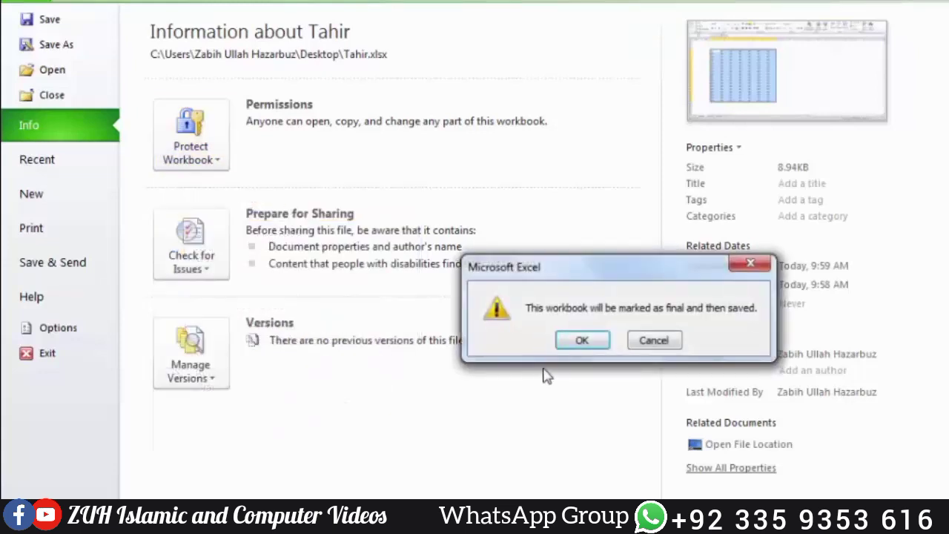
{"action": "left_click", "coordinate": [582, 341]}
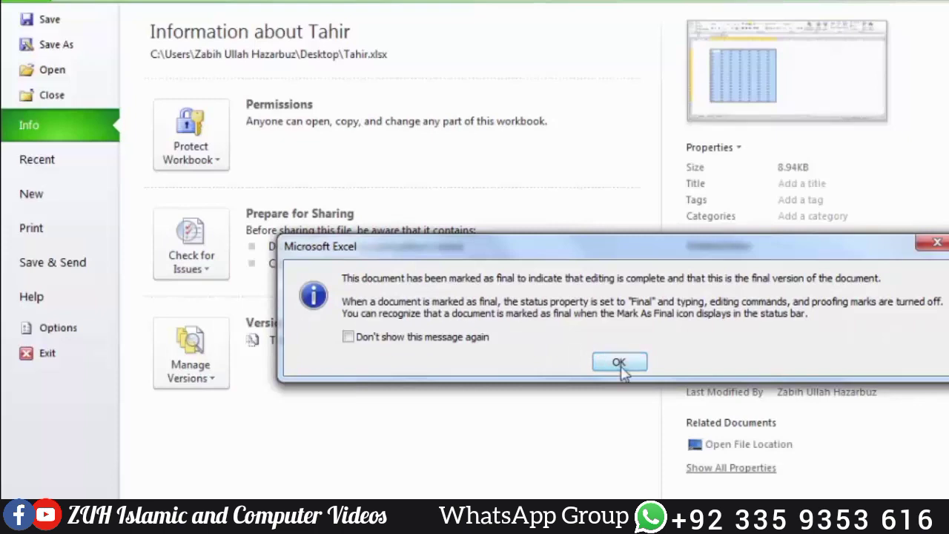
{"action": "left_click", "coordinate": [616, 361]}
Step: Try selecting E6:K19 on the read-only sheet, then return to File Info
{"action": "left_click", "coordinate": [783, 56]}
{"action": "left_click_drag", "start_coordinate": [283, 174], "coordinate": [627, 409]}
{"action": "key", "text": "Return"}
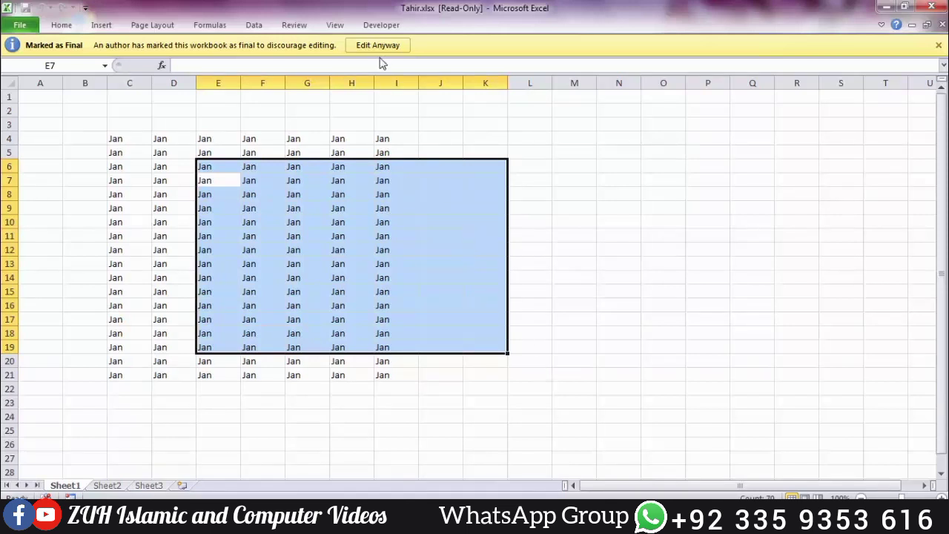
{"action": "left_click", "coordinate": [341, 249]}
{"action": "left_click", "coordinate": [20, 28]}
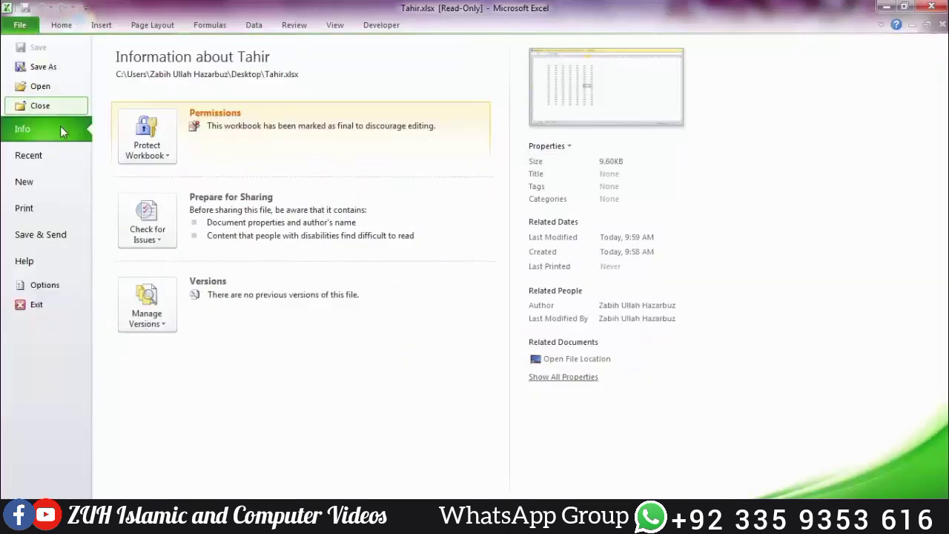
Step: Toggle Mark as Final off under Protect Workbook and reopen the protection menu
{"action": "left_click", "coordinate": [147, 137]}
{"action": "left_click", "coordinate": [178, 184]}
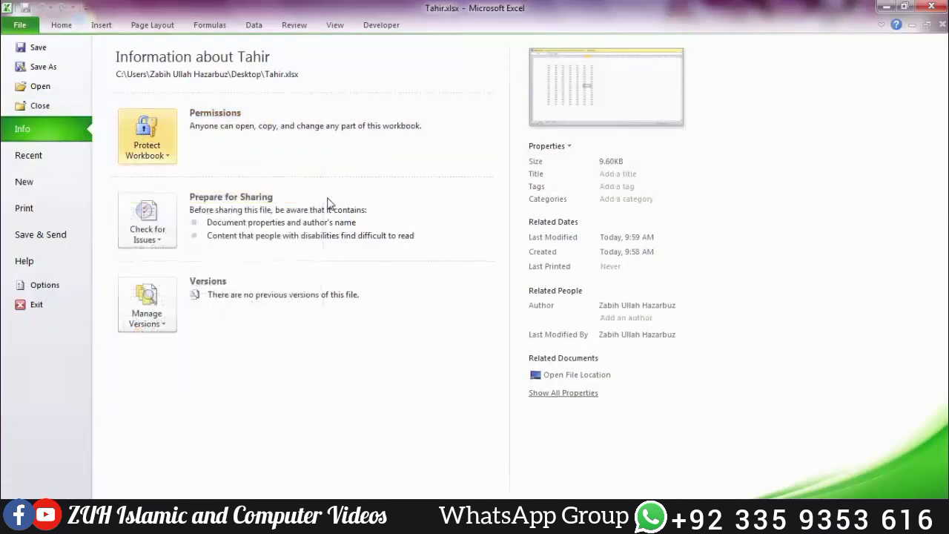
{"action": "left_click", "coordinate": [147, 139]}
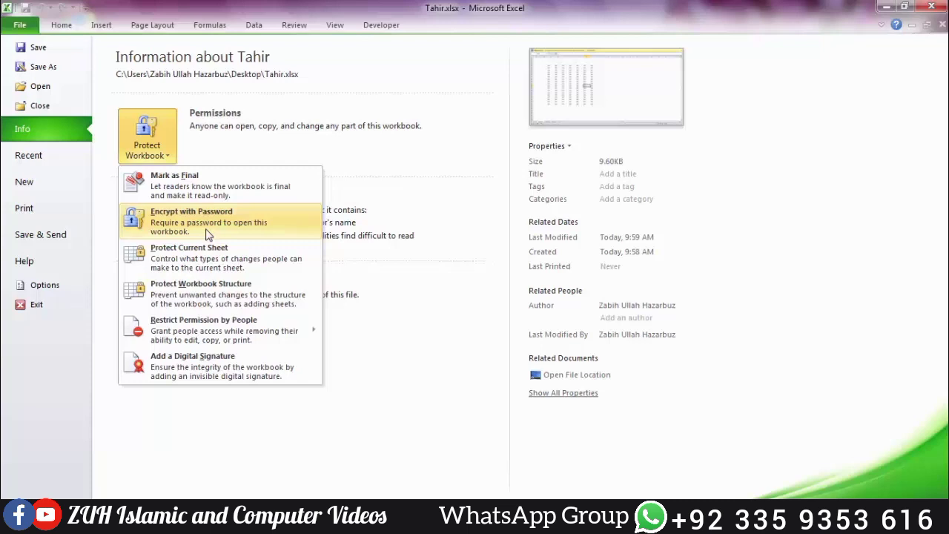
{"action": "left_click", "coordinate": [208, 235]}
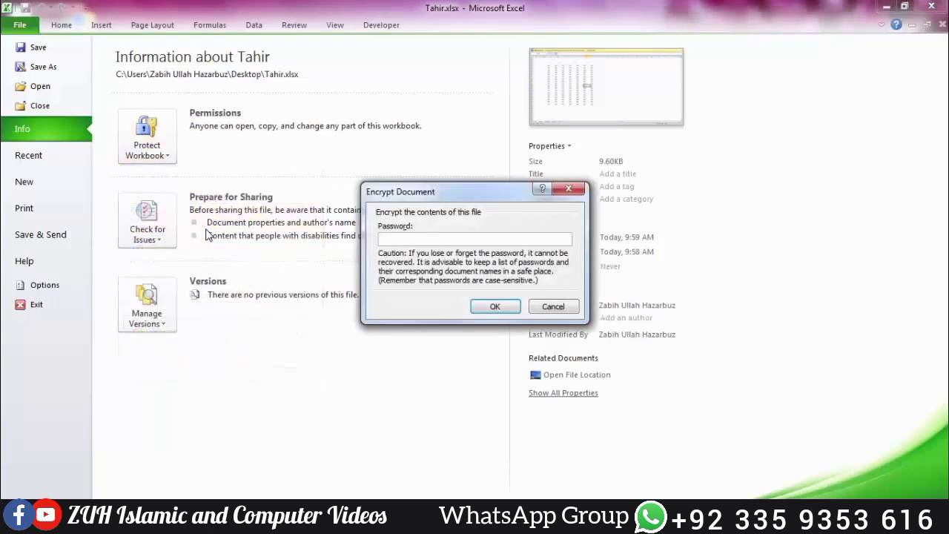
{"action": "type", "text": "123"}
{"action": "key", "text": "Return"}
{"action": "type", "text": "123"}
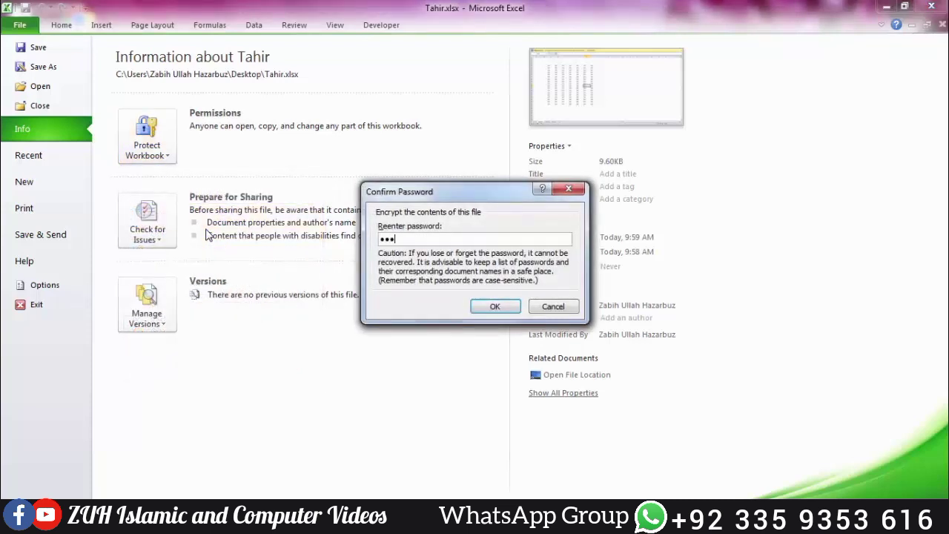
{"action": "key", "text": "Return"}
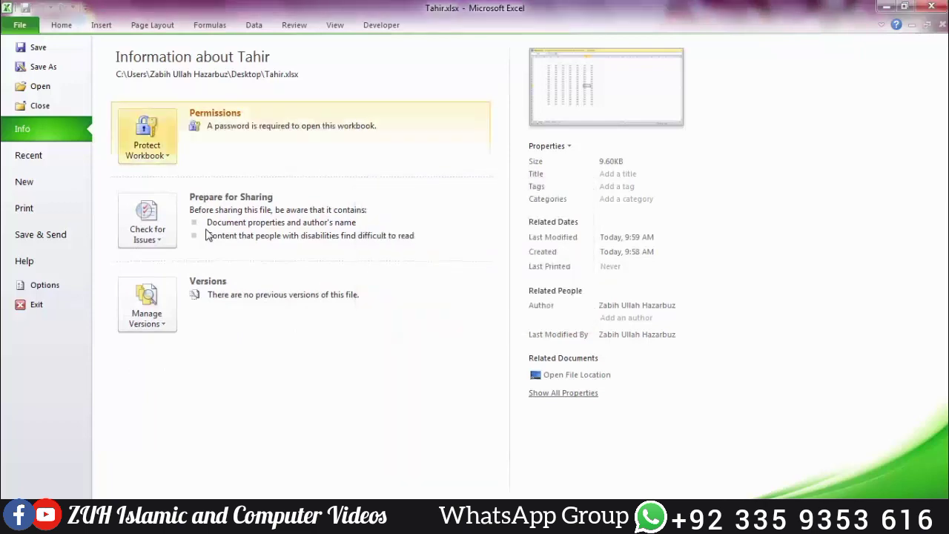
{"action": "key", "text": "alt+F4"}
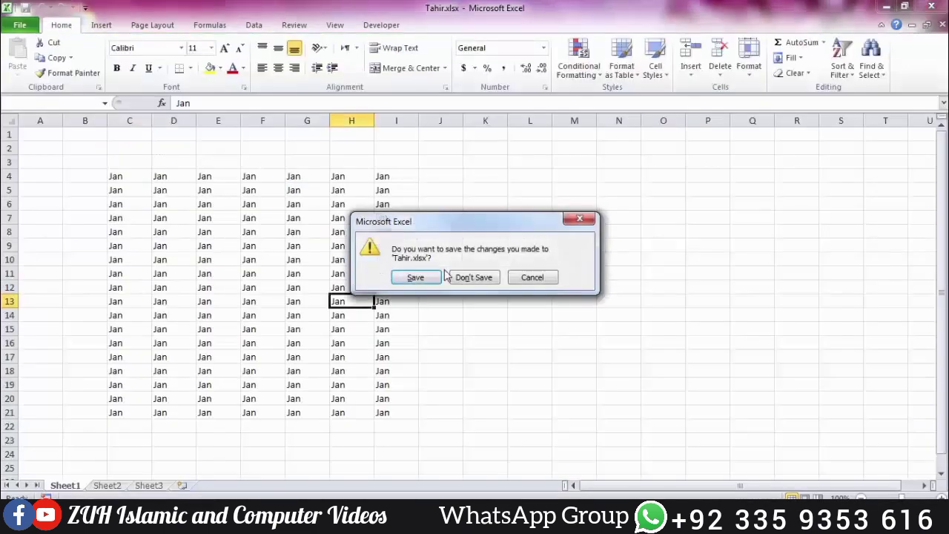
{"action": "left_click", "coordinate": [434, 282]}
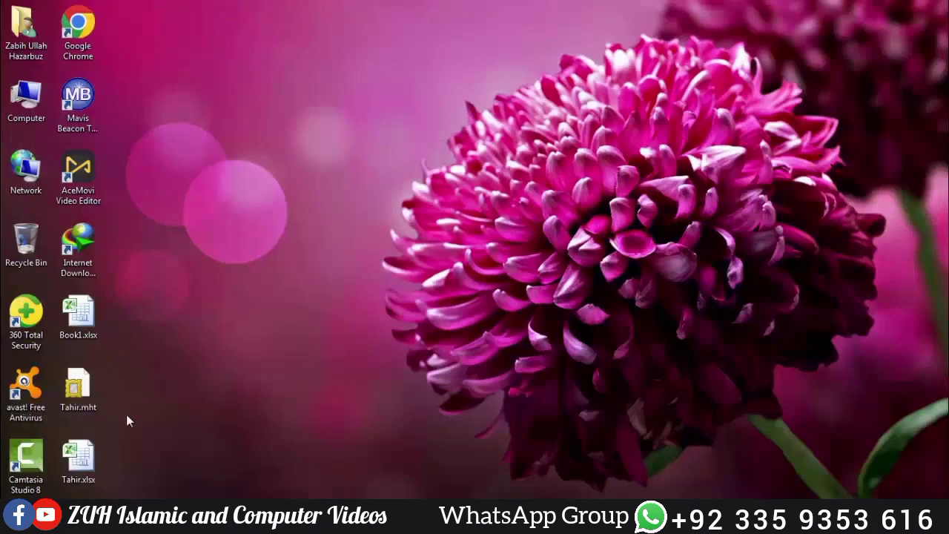
{"action": "double_click", "coordinate": [77, 460]}
{"action": "type", "text": "12"}
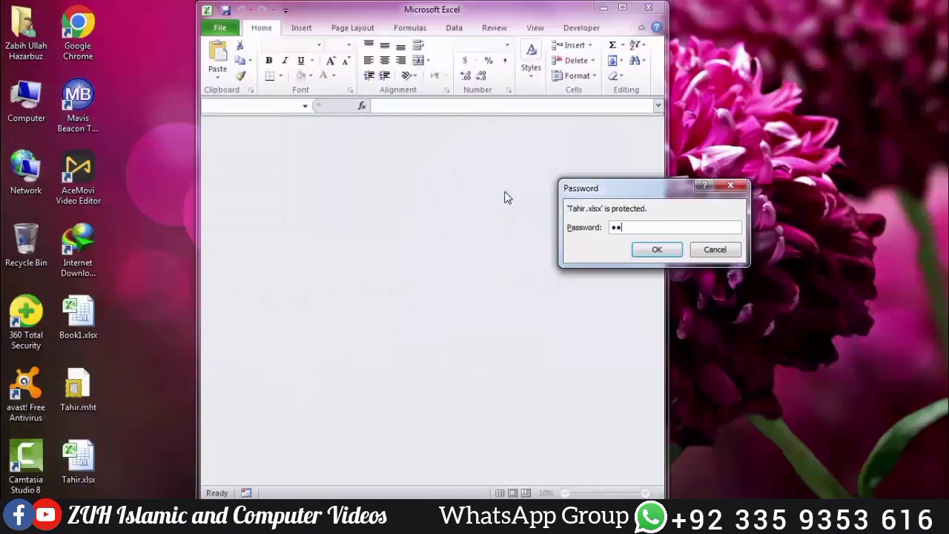
{"action": "type", "text": "3"}
{"action": "key", "text": "Return"}
{"action": "left_click", "coordinate": [622, 8]}
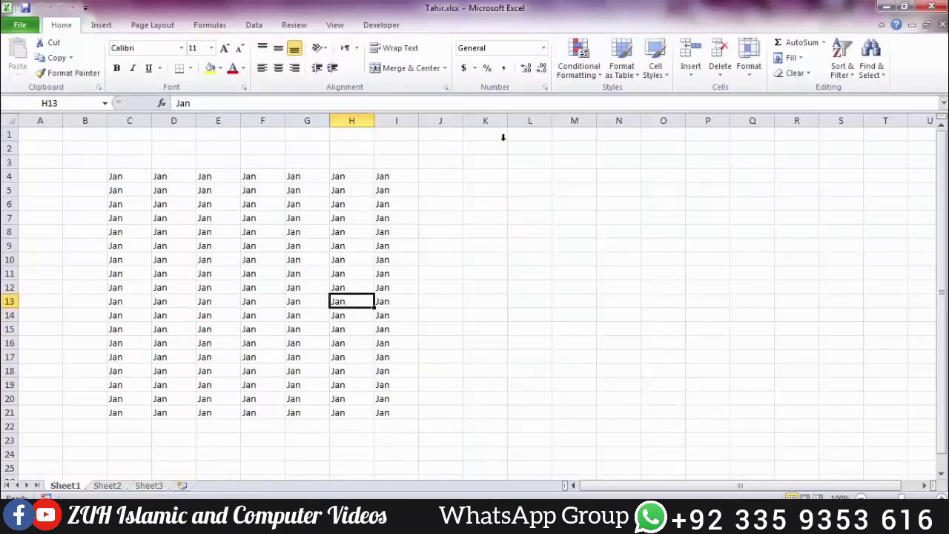
Step: Clear the Encrypt with Password setting to remove the opening password, then close and save
{"action": "left_click", "coordinate": [20, 25]}
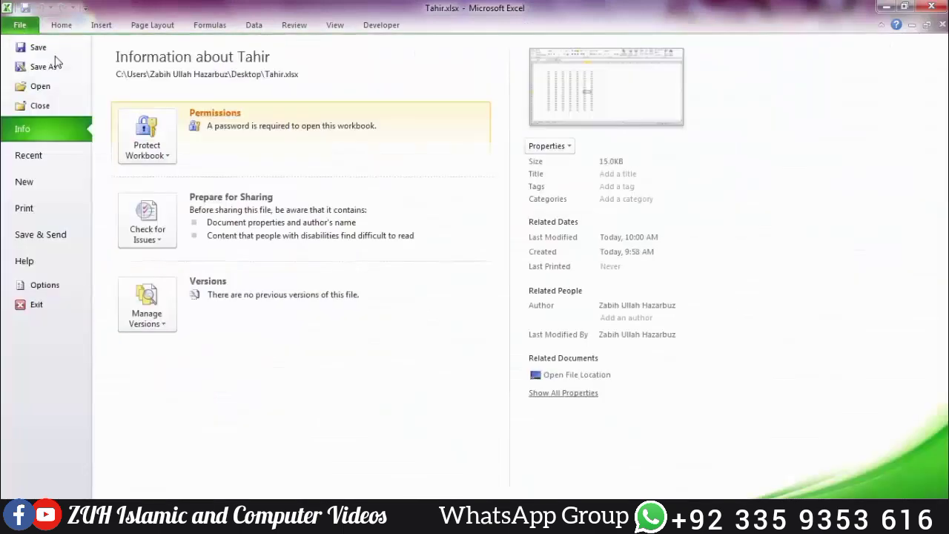
{"action": "left_click", "coordinate": [127, 145]}
{"action": "left_click", "coordinate": [132, 213]}
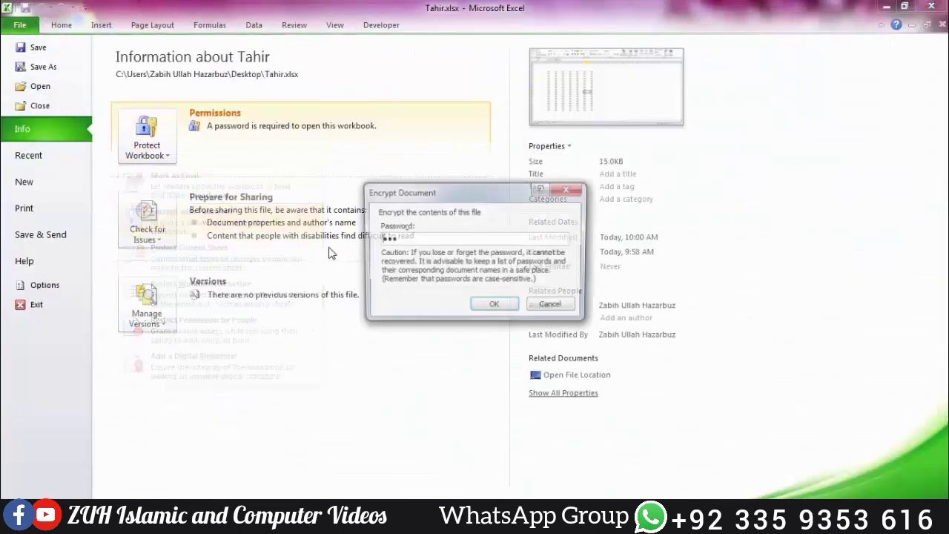
{"action": "key", "text": "BackSpace"}
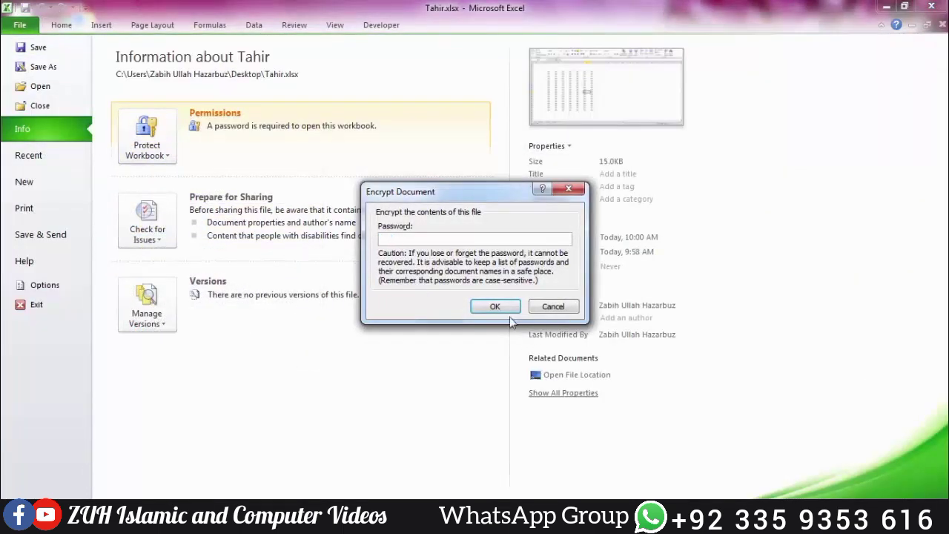
{"action": "left_click", "coordinate": [486, 306]}
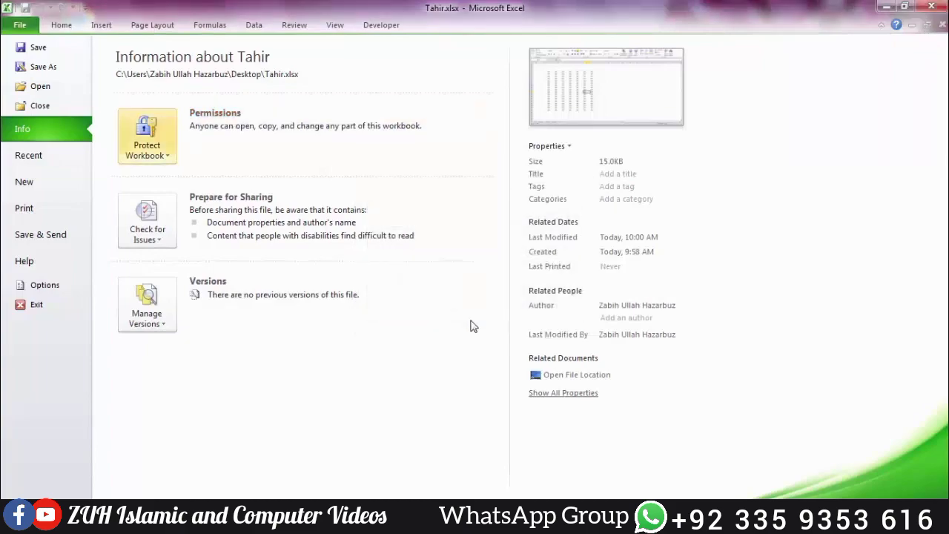
{"action": "key", "text": "alt+F4"}
{"action": "left_click", "coordinate": [430, 280]}
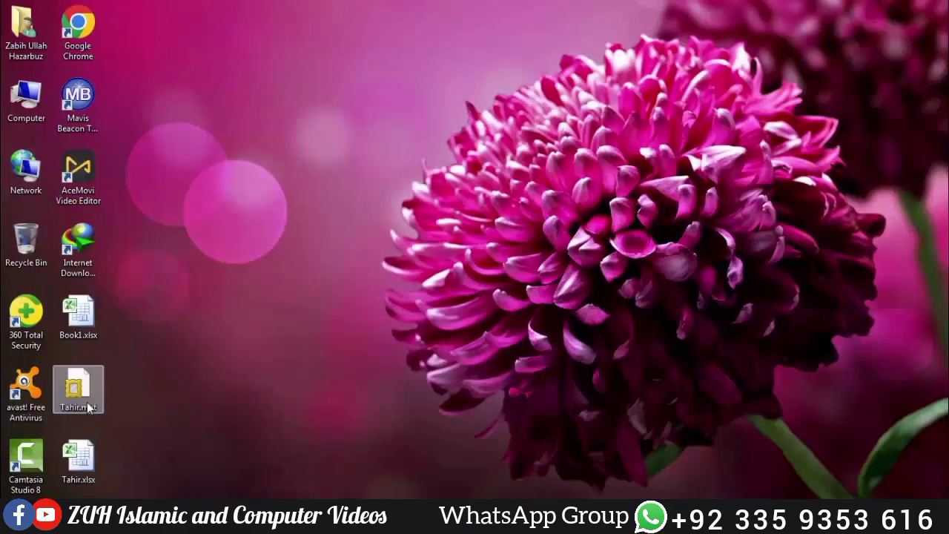
Step: Reopen Tahir.xlsx from the desktop and check its protection status on File Info
{"action": "double_click", "coordinate": [78, 458]}
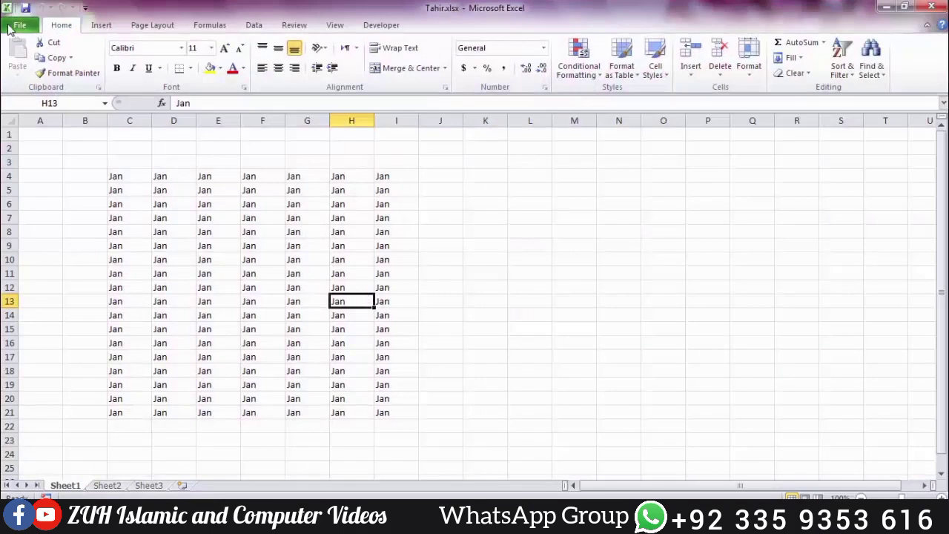
{"action": "left_click", "coordinate": [9, 28]}
{"action": "left_click", "coordinate": [146, 134]}
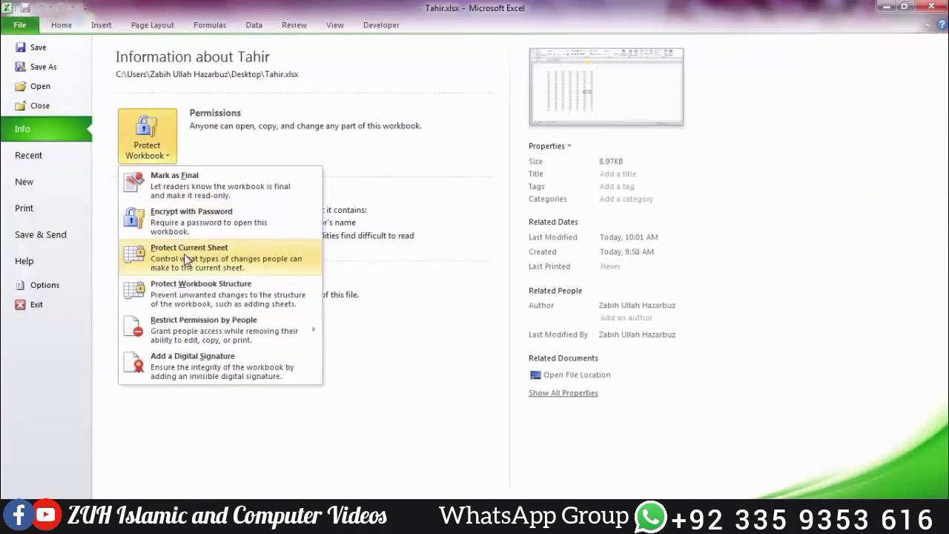
{"action": "left_click", "coordinate": [130, 401]}
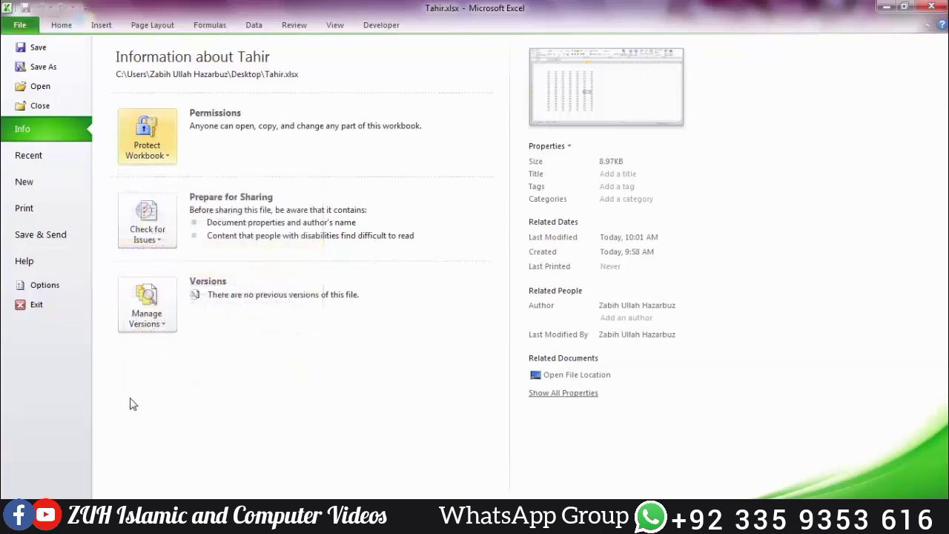
{"action": "key", "text": "Escape"}
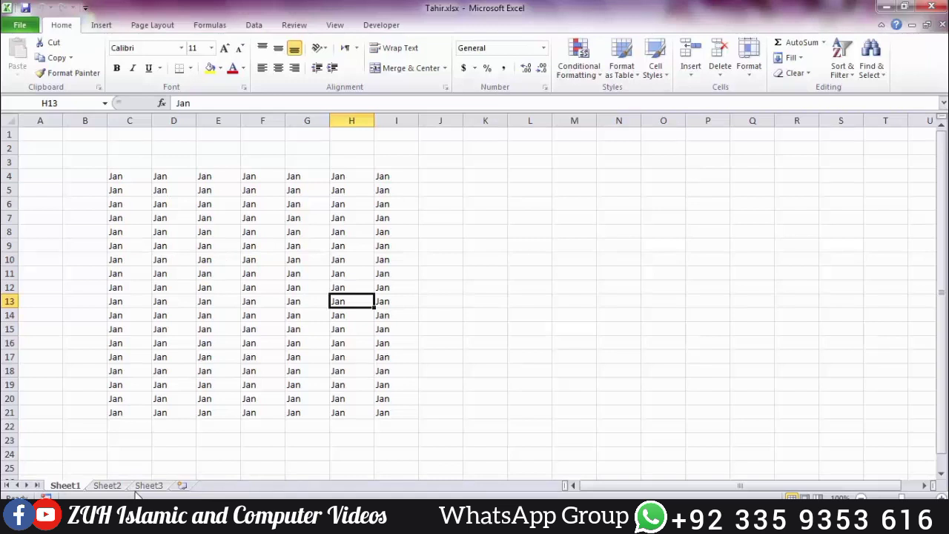
Step: Look through Sheet2, Sheet3 and Sheet1, then show the Protect Workbook choices
{"action": "left_click", "coordinate": [108, 487]}
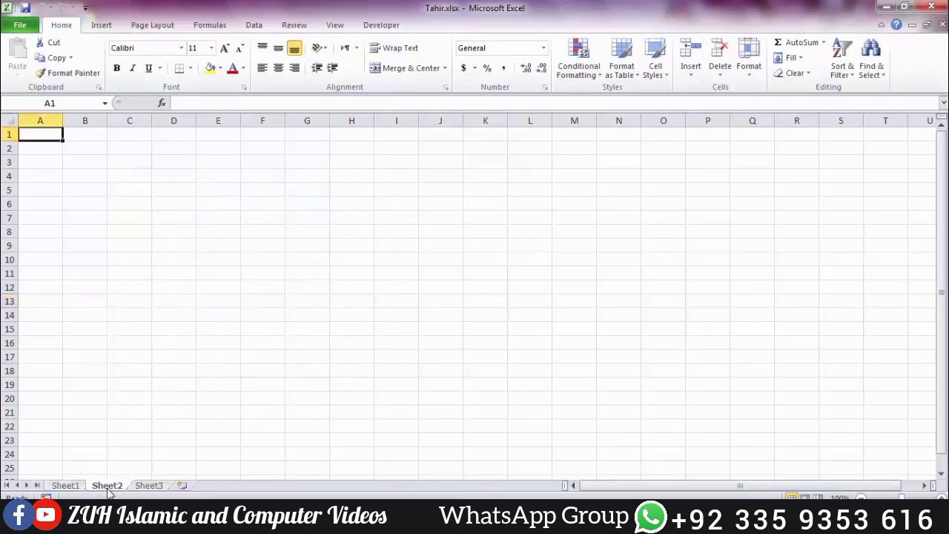
{"action": "left_click", "coordinate": [148, 487]}
{"action": "left_click", "coordinate": [70, 487]}
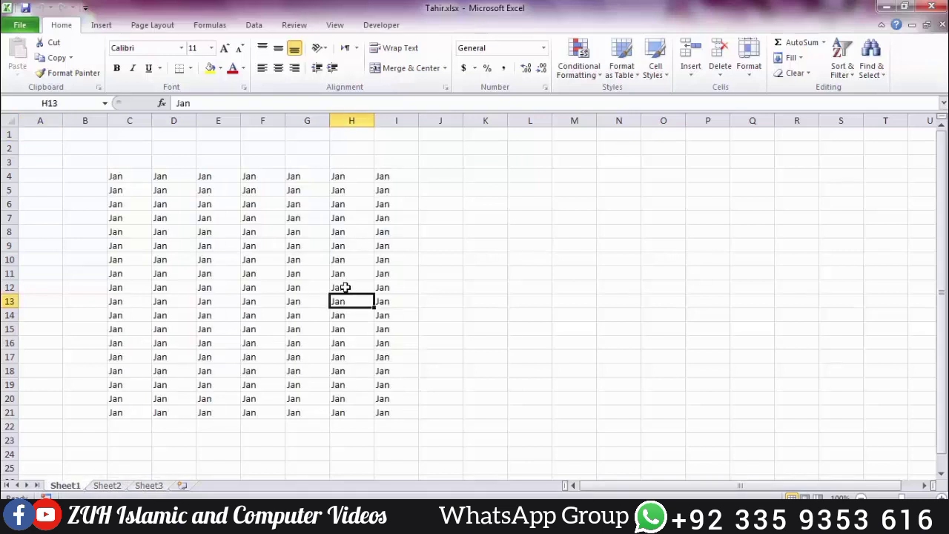
{"action": "left_click", "coordinate": [31, 27]}
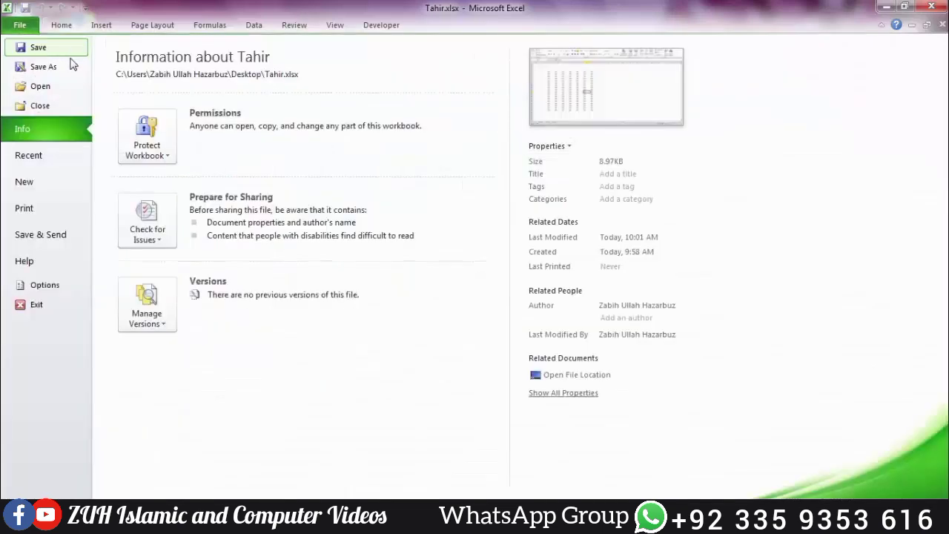
{"action": "left_click", "coordinate": [136, 139]}
{"action": "left_click", "coordinate": [181, 261]}
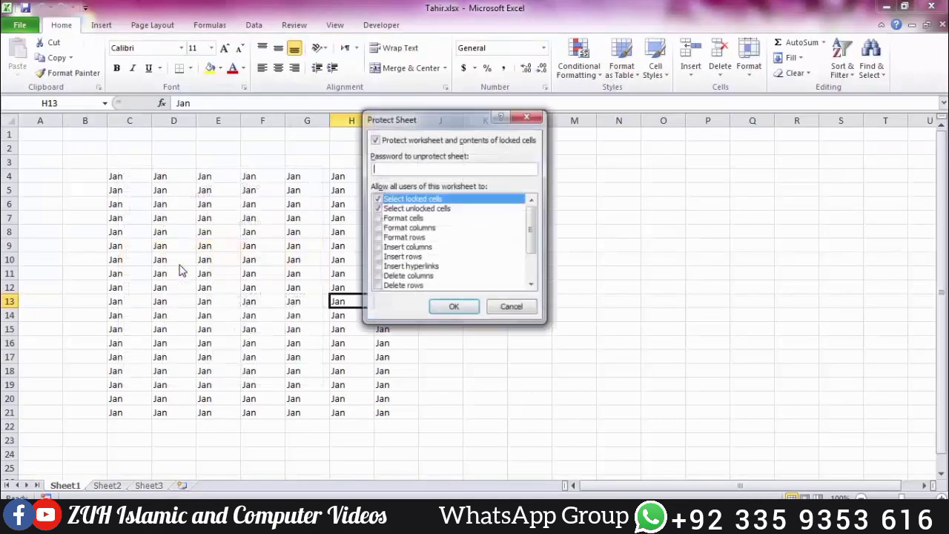
{"action": "type", "text": "1234"}
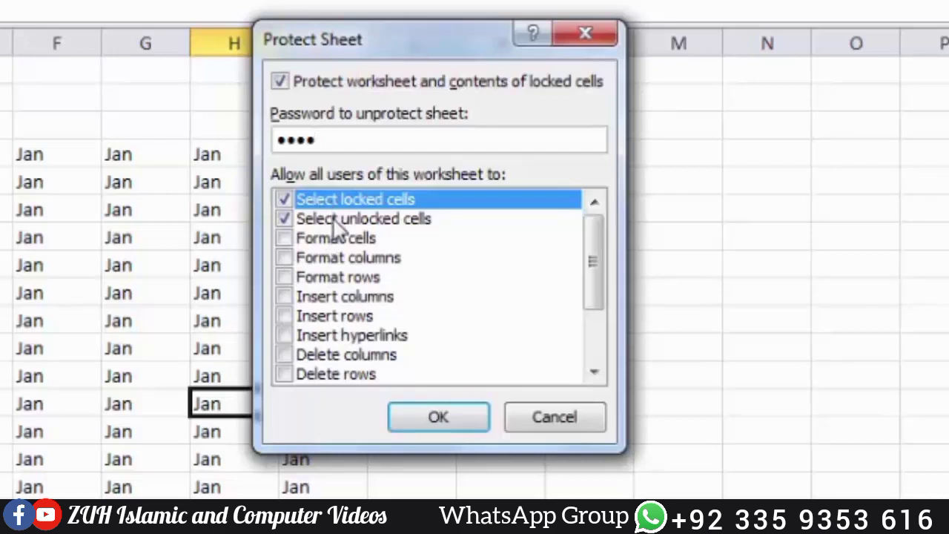
{"action": "left_click", "coordinate": [435, 420]}
{"action": "type", "text": "1234"}
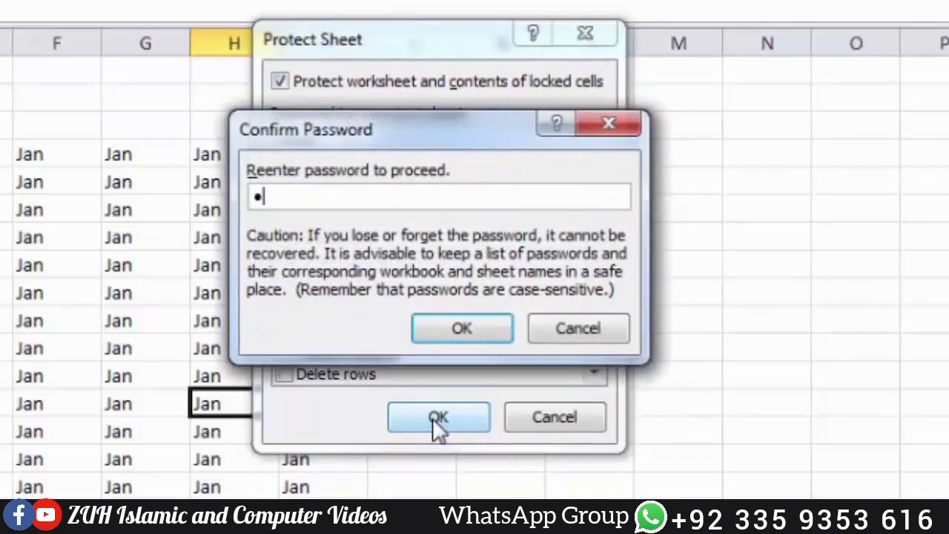
{"action": "key", "text": "Return"}
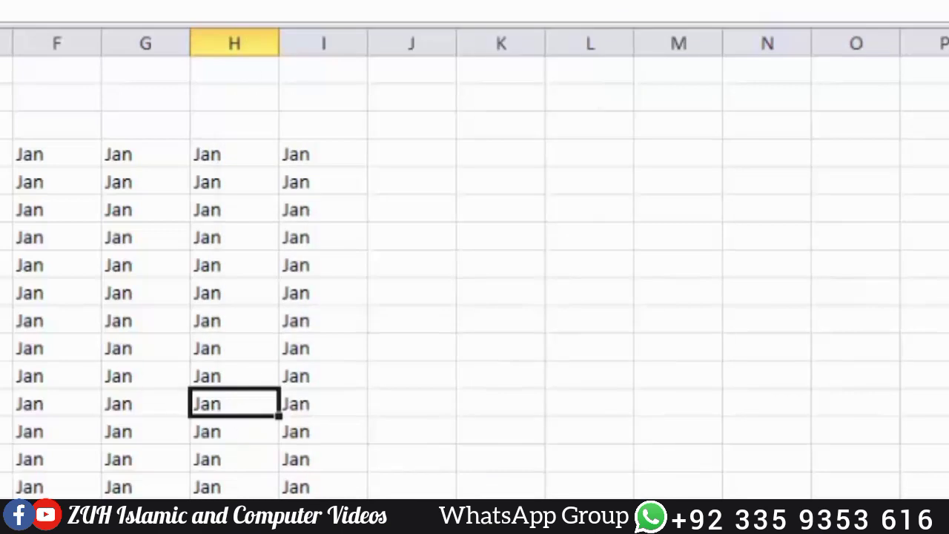
Step: Try deleting G9:J15 on protected Sheet1 and dismiss the read-only warning
{"action": "left_click", "coordinate": [24, 214]}
{"action": "left_click_drag", "start_coordinate": [376, 185], "coordinate": [395, 323]}
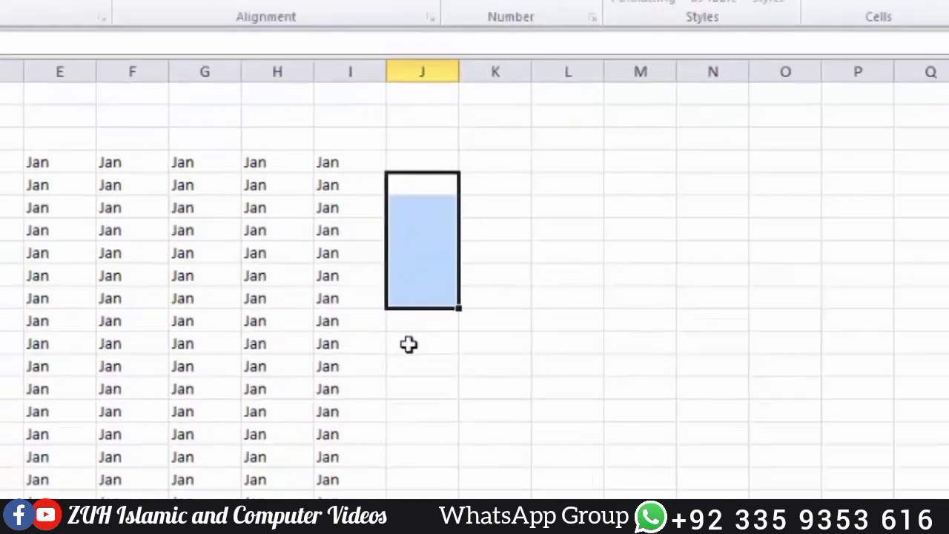
{"action": "left_click_drag", "start_coordinate": [148, 295], "coordinate": [412, 467]}
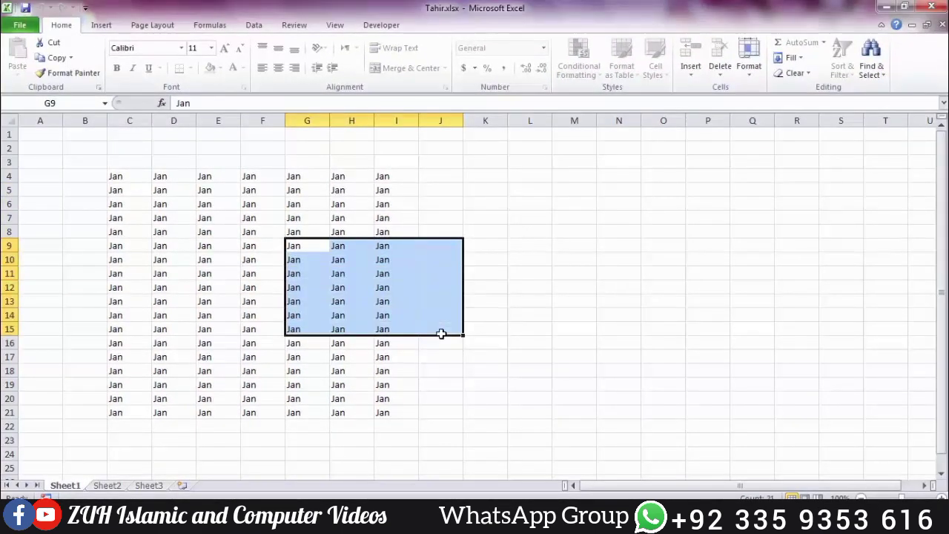
{"action": "key", "text": "Delete"}
{"action": "key", "text": "Return"}
Step: Fill C6:I13 on Sheet2 with 'KHan'
{"action": "left_click", "coordinate": [109, 485]}
{"action": "left_click_drag", "start_coordinate": [133, 220], "coordinate": [442, 326]}
{"action": "type", "text": "KHan"}
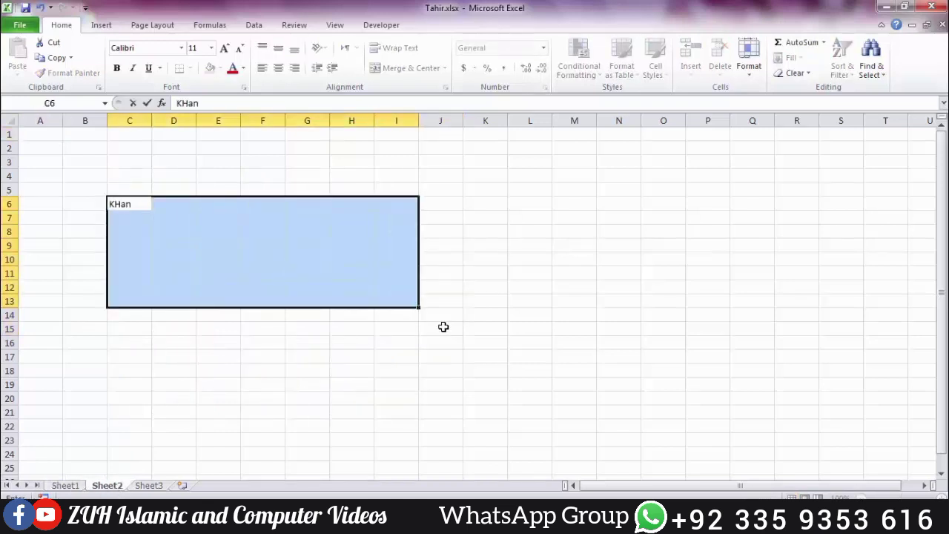
{"action": "key", "text": "ctrl+Return"}
{"action": "left_click", "coordinate": [8, 371]}
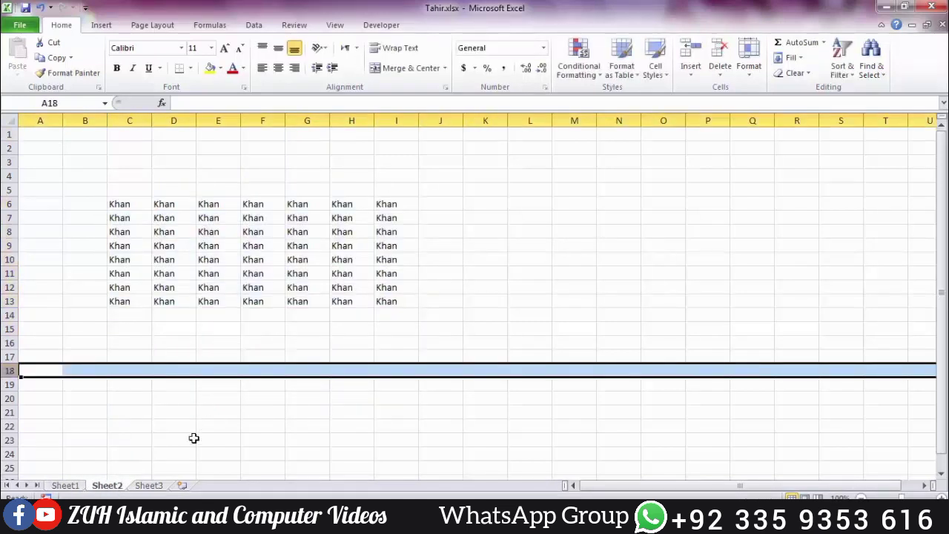
Step: Fill E5:G9 on Sheet3 with 'dd'
{"action": "left_click", "coordinate": [152, 485]}
{"action": "left_click_drag", "start_coordinate": [211, 190], "coordinate": [319, 248]}
{"action": "type", "text": "dd"}
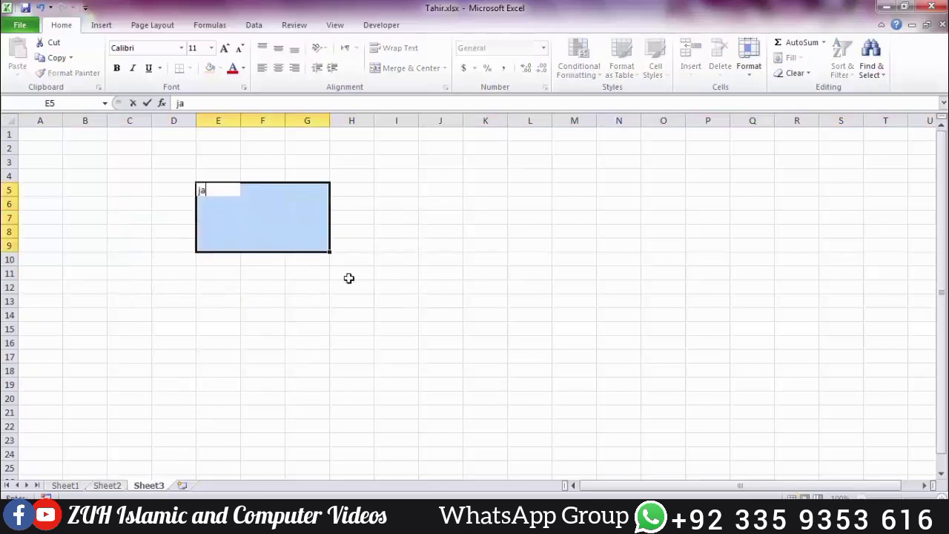
{"action": "key", "text": "ctrl+Return"}
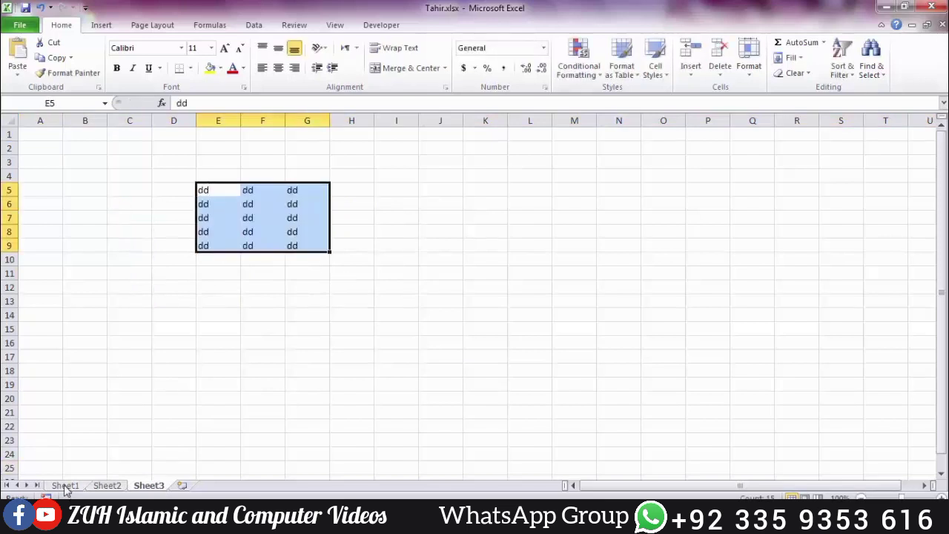
Step: Try deleting F7:H12 on Sheet1 again and dismiss the protection warning
{"action": "left_click", "coordinate": [65, 485]}
{"action": "left_click_drag", "start_coordinate": [280, 217], "coordinate": [355, 289]}
{"action": "key", "text": "Delete"}
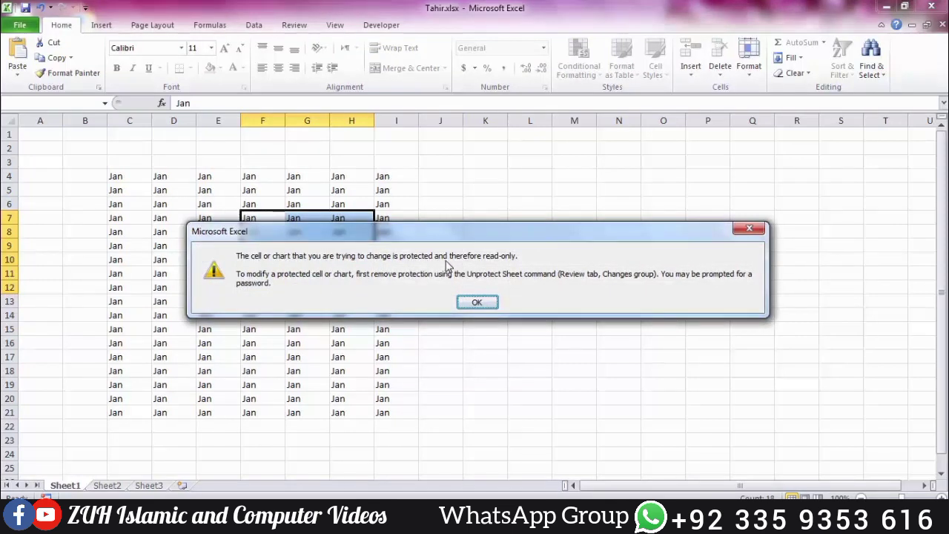
{"action": "key", "text": "Return"}
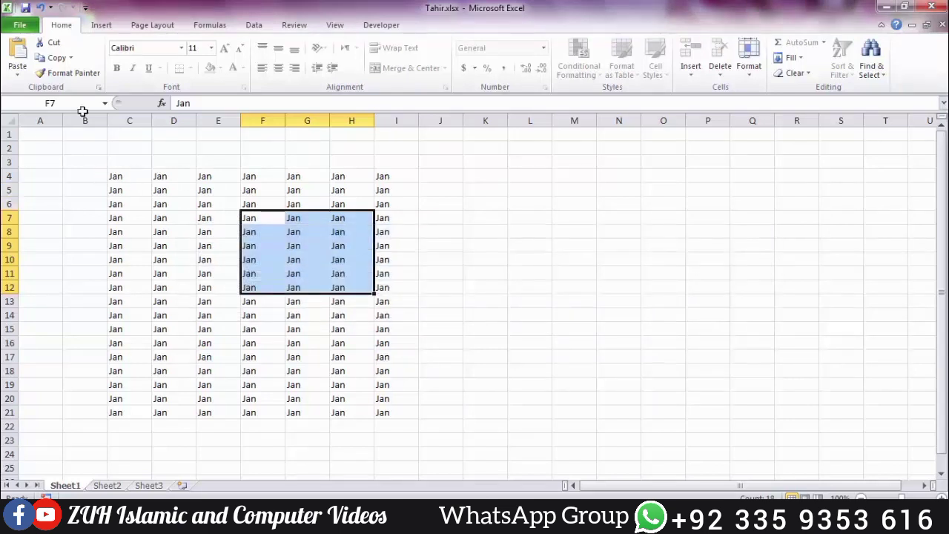
{"action": "left_click", "coordinate": [21, 25]}
{"action": "left_click", "coordinate": [147, 137]}
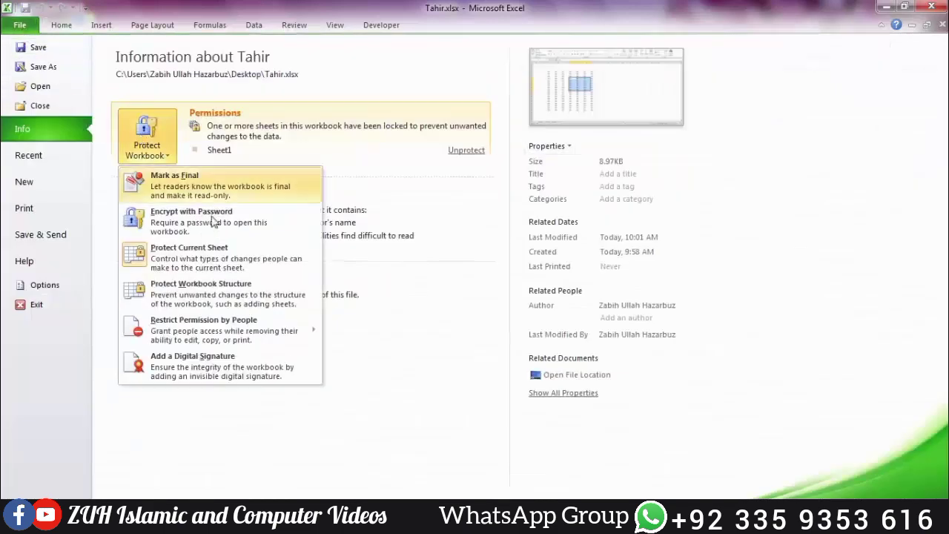
{"action": "left_click", "coordinate": [215, 258]}
{"action": "type", "text": "12345"}
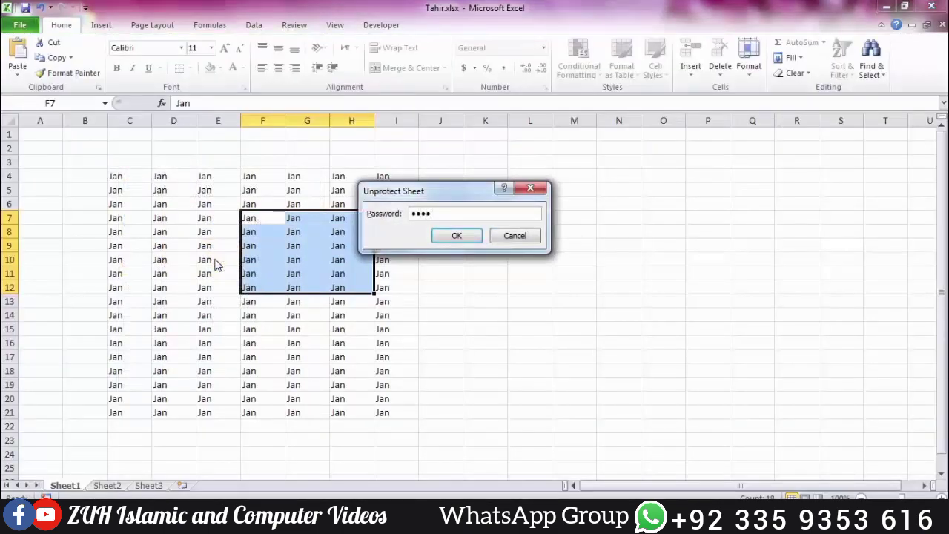
{"action": "key", "text": "Return"}
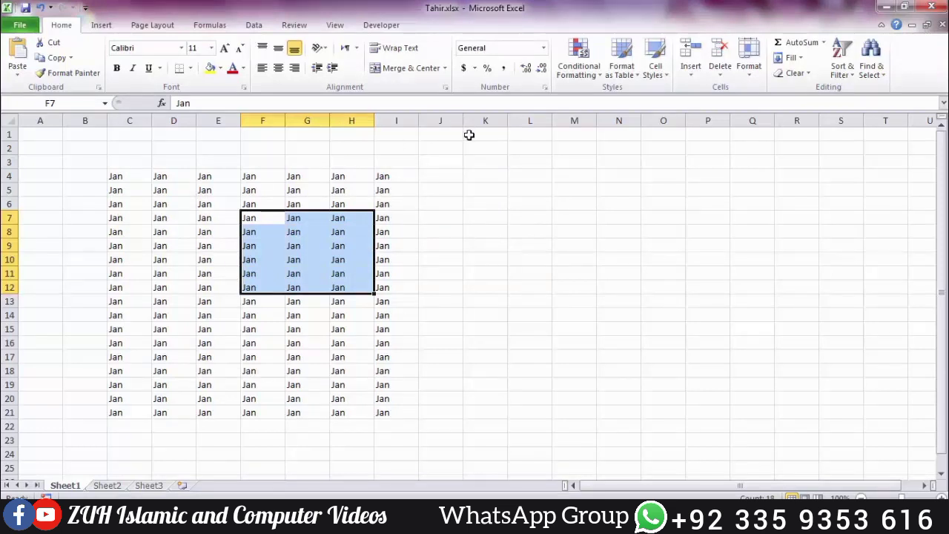
Step: Give the empty range J1:N6 a grey fill colour
{"action": "left_click_drag", "start_coordinate": [453, 136], "coordinate": [600, 208]}
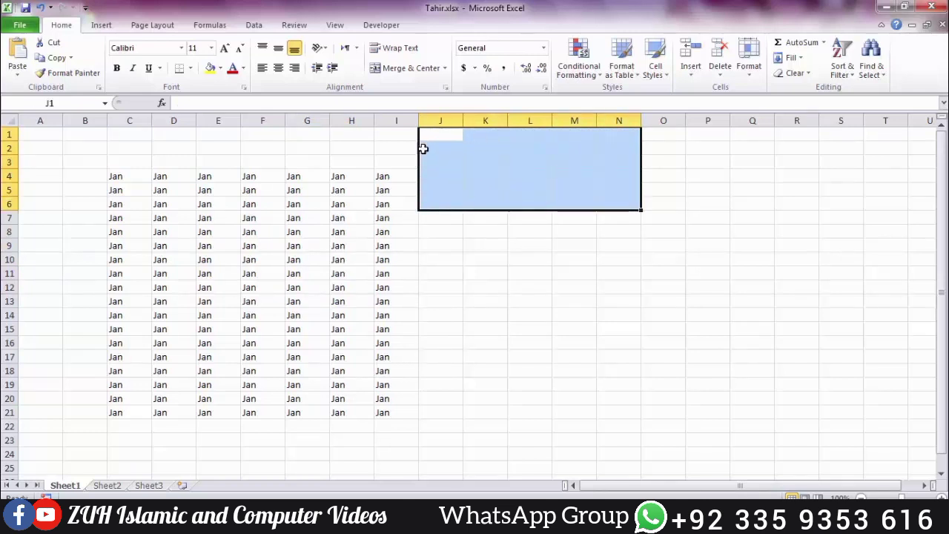
{"action": "left_click", "coordinate": [220, 68]}
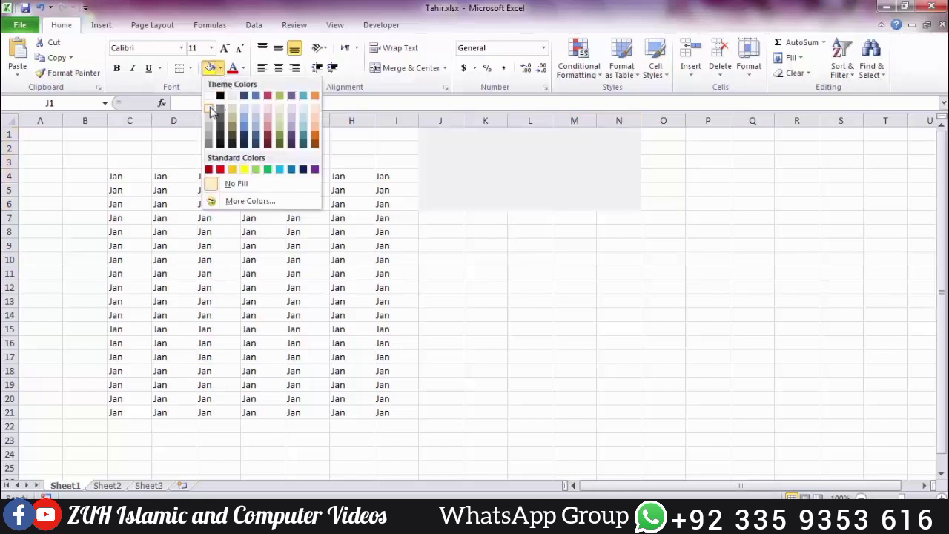
{"action": "left_click", "coordinate": [244, 117]}
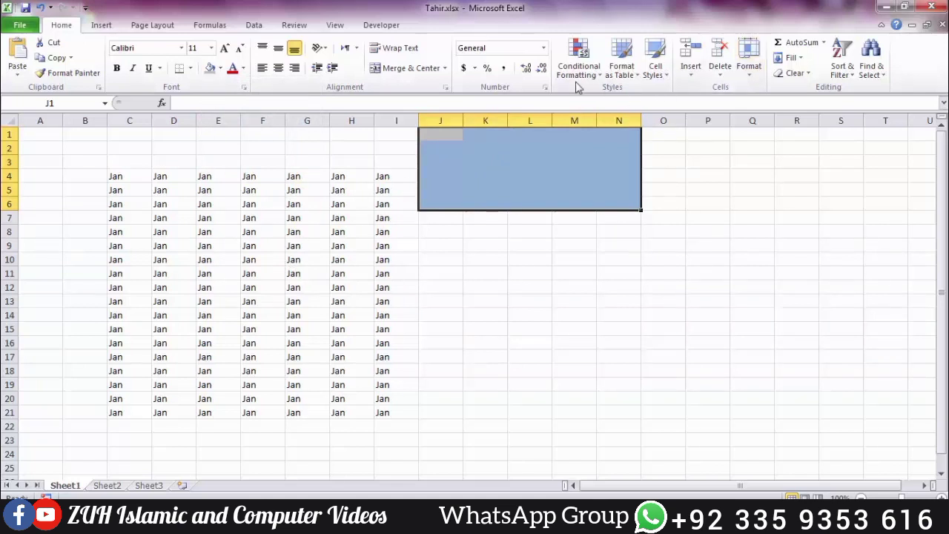
Step: Clear the Locked setting for cells J1:N6 and bring up the File Info page
{"action": "left_click", "coordinate": [545, 87]}
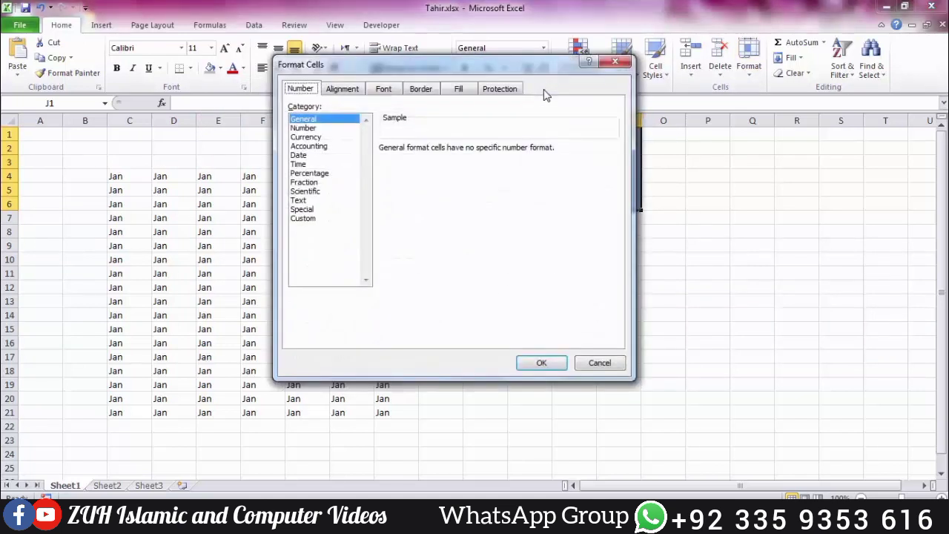
{"action": "left_click", "coordinate": [517, 88]}
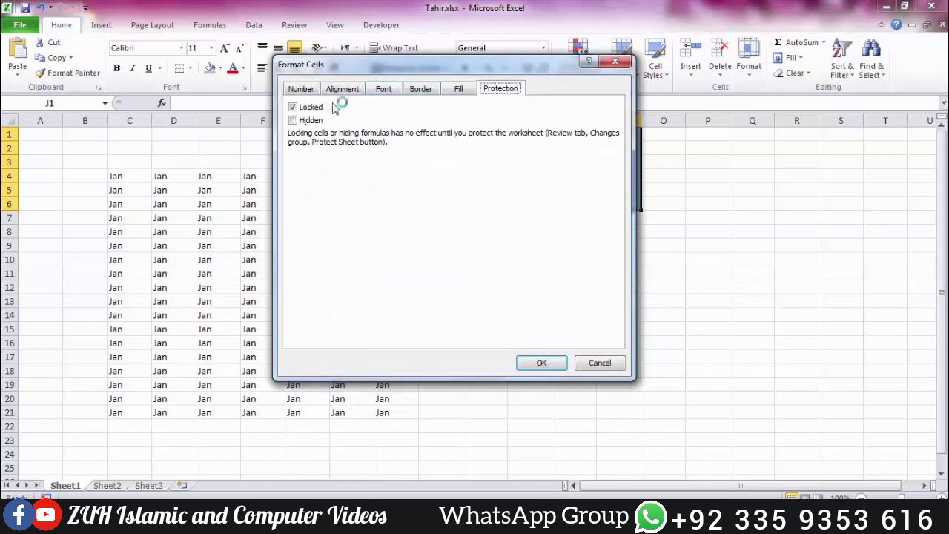
{"action": "left_click", "coordinate": [310, 107]}
{"action": "left_click", "coordinate": [550, 362]}
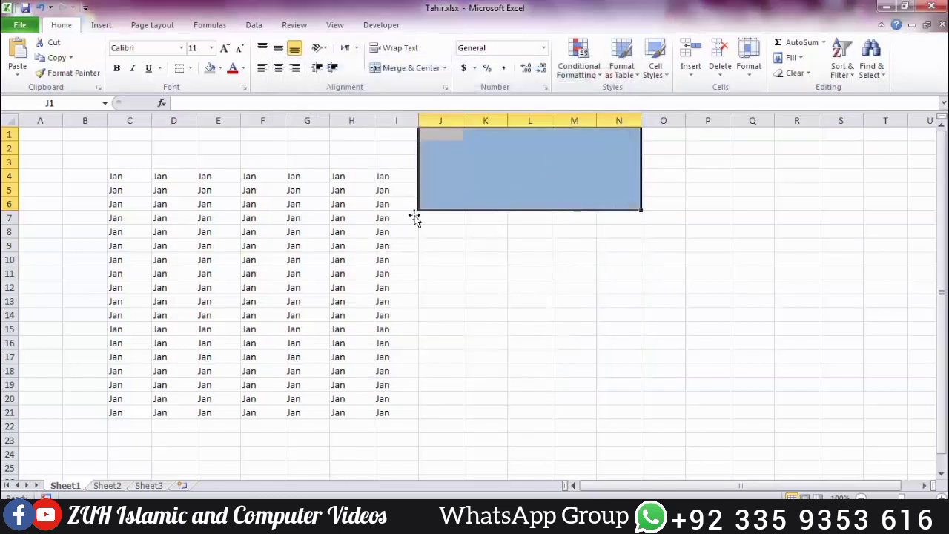
{"action": "left_click", "coordinate": [323, 231]}
{"action": "left_click", "coordinate": [24, 26]}
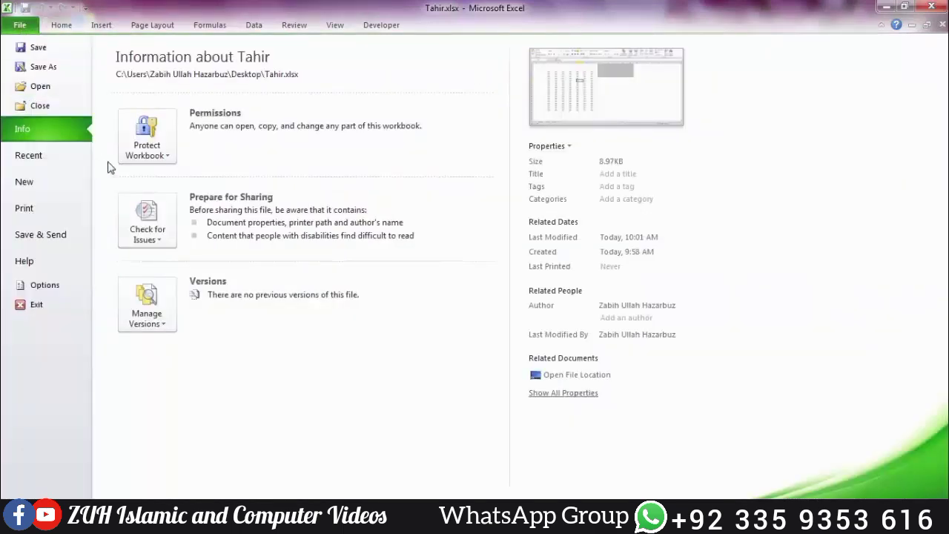
{"action": "left_click", "coordinate": [145, 152]}
{"action": "left_click", "coordinate": [199, 256]}
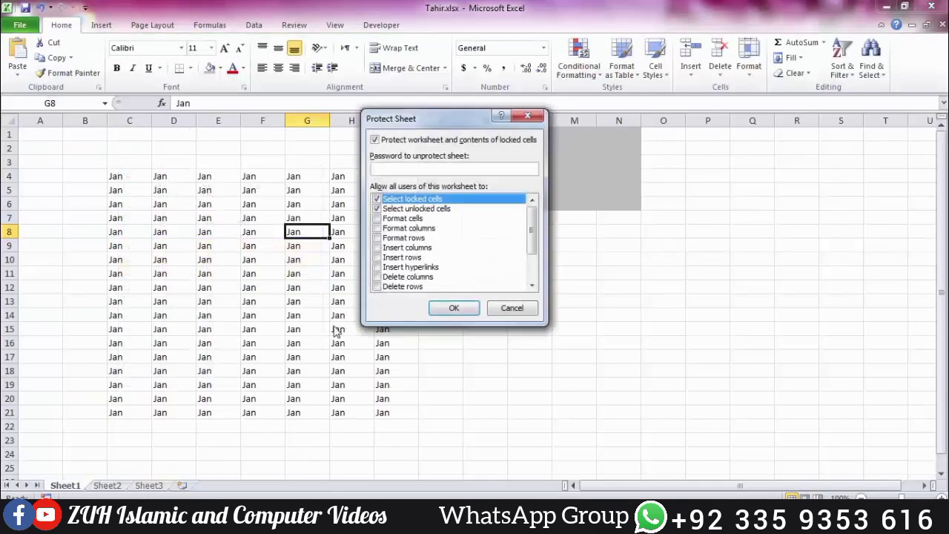
{"action": "type", "text": "1234"}
{"action": "key", "text": "Return"}
{"action": "type", "text": "1234"}
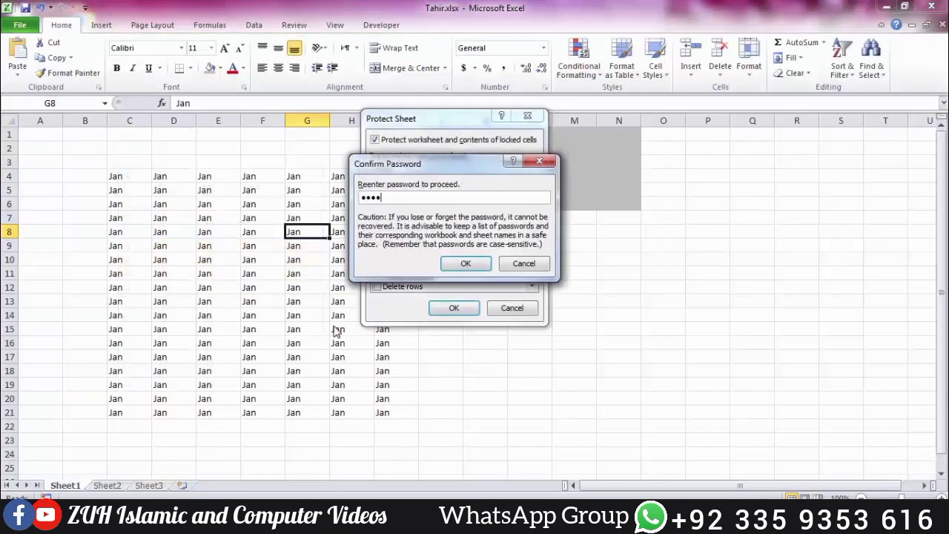
{"action": "key", "text": "Return"}
Step: Try deleting the locked cells C4:G17 and dismiss the protection warning
{"action": "left_click_drag", "start_coordinate": [124, 176], "coordinate": [302, 357]}
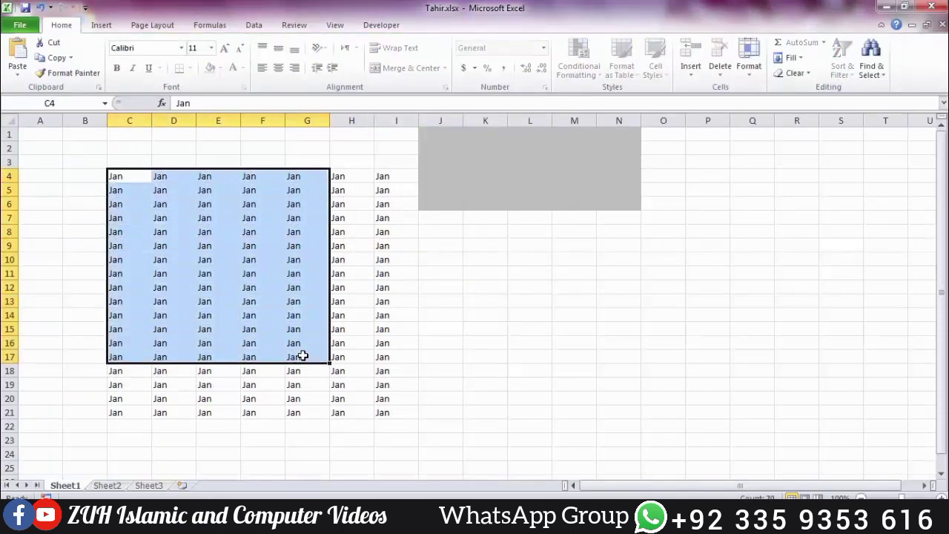
{"action": "key", "text": "Delete"}
{"action": "key", "text": "Return"}
Step: Fill the unlocked range J1:M6 with 'lakfjaskf' using Ctrl+Enter
{"action": "left_click", "coordinate": [435, 122]}
{"action": "left_click", "coordinate": [434, 132]}
{"action": "left_click_drag", "start_coordinate": [433, 132], "coordinate": [555, 197]}
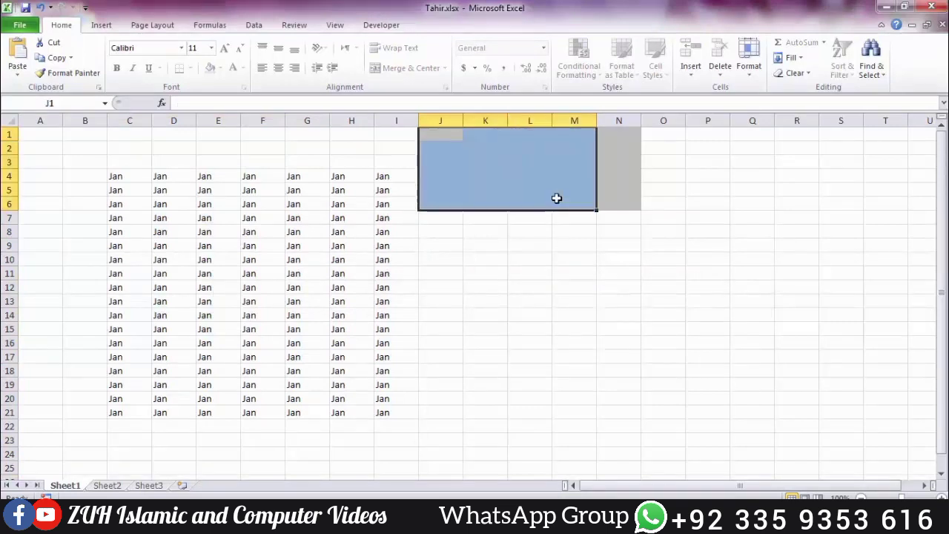
{"action": "type", "text": "lakfjaskf"}
{"action": "key", "text": "ctrl+Return"}
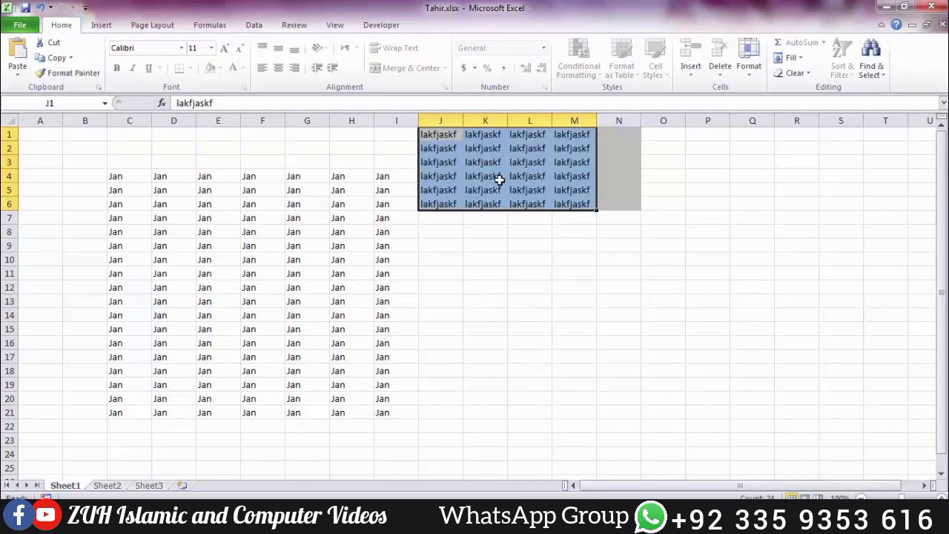
{"action": "left_click", "coordinate": [500, 179]}
{"action": "left_click", "coordinate": [404, 178]}
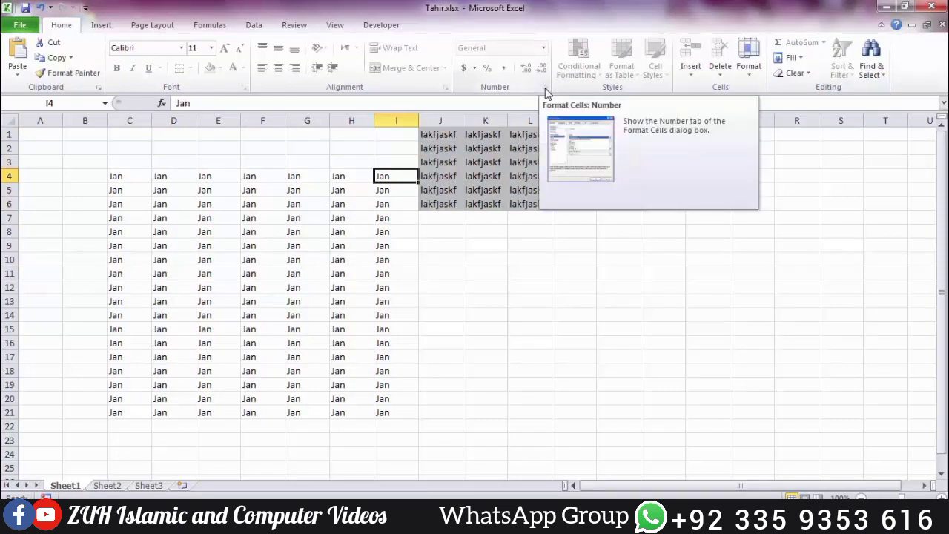
{"action": "left_click", "coordinate": [256, 204]}
{"action": "left_click", "coordinate": [29, 30]}
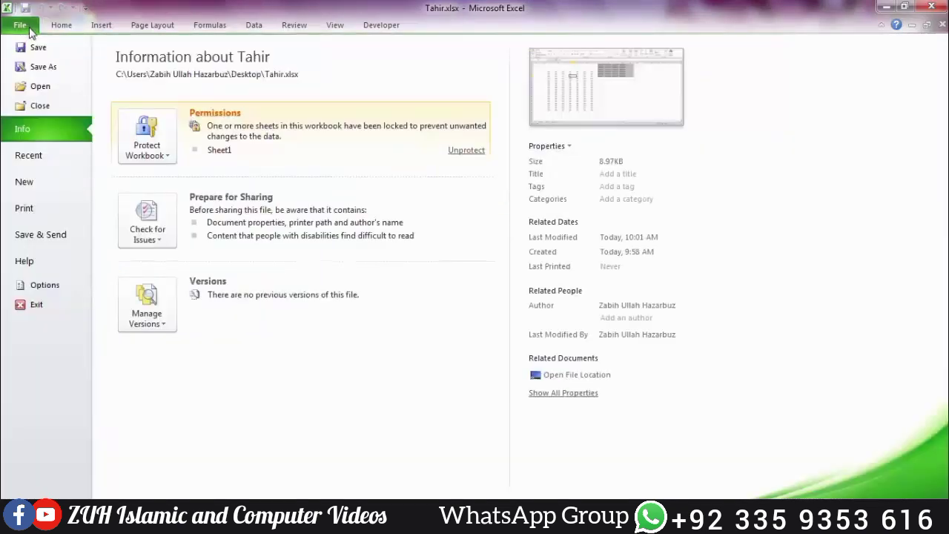
{"action": "left_click", "coordinate": [146, 137]}
{"action": "left_click", "coordinate": [208, 261]}
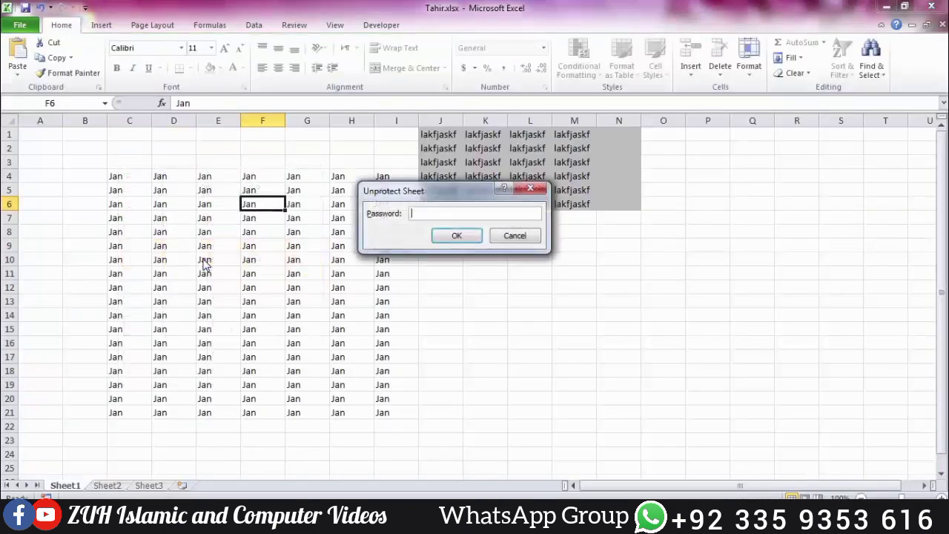
{"action": "type", "text": "1234"}
{"action": "key", "text": "Return"}
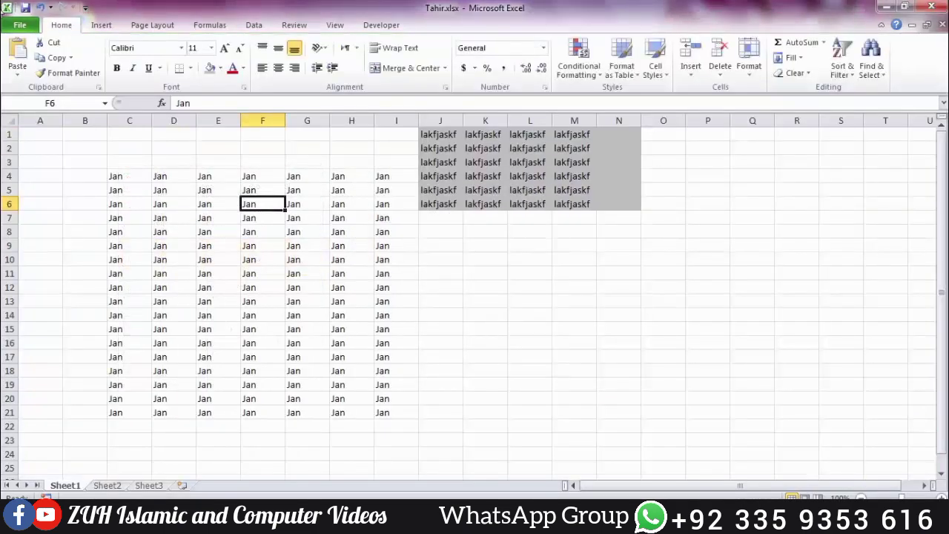
Step: Return to the worksheet and restore the Tahir.xlsx workbook to a smaller window
{"action": "left_click", "coordinate": [20, 25]}
{"action": "left_click", "coordinate": [145, 148]}
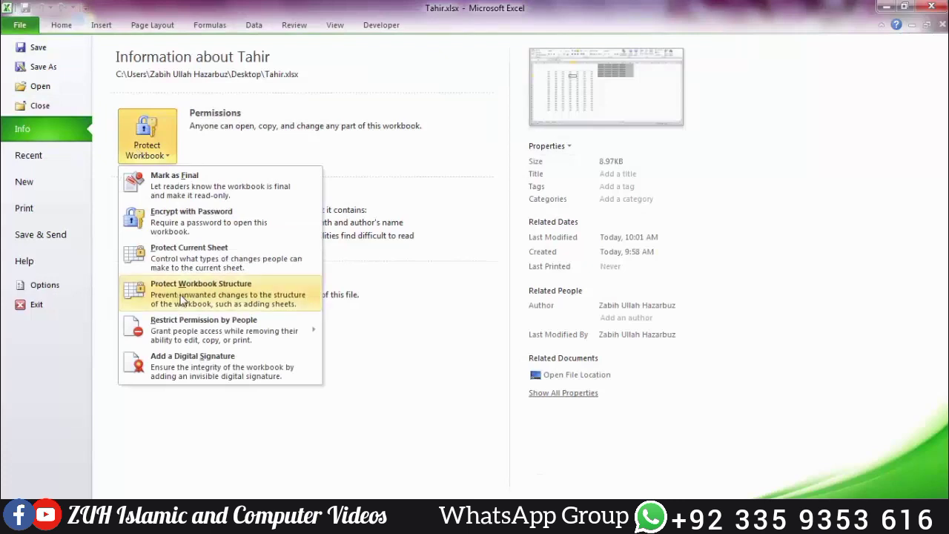
{"action": "key", "text": "Escape"}
{"action": "key", "text": "Escape"}
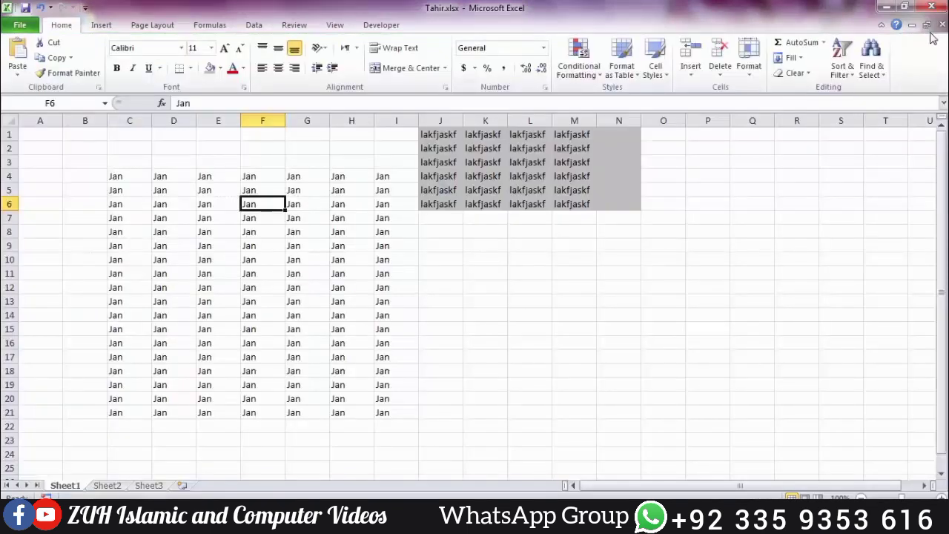
{"action": "left_click", "coordinate": [926, 24]}
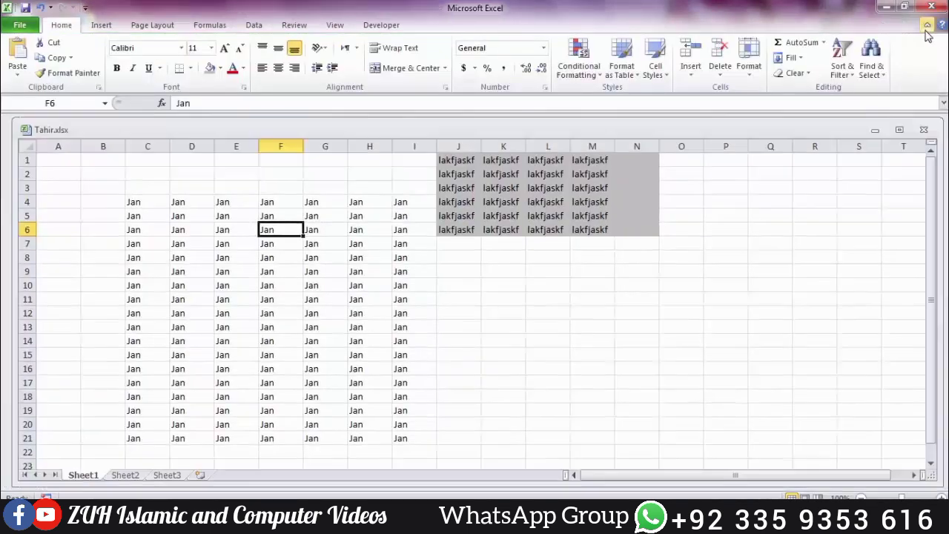
Step: Narrow the restored Tahir.xlsx window and move it lower and to the right
{"action": "left_click", "coordinate": [899, 130]}
{"action": "left_click", "coordinate": [927, 25]}
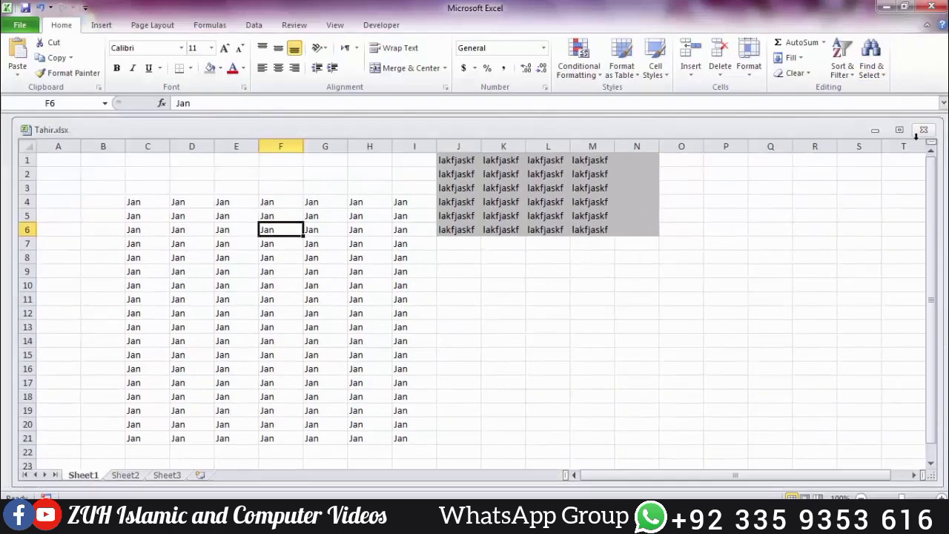
{"action": "left_click_drag", "start_coordinate": [938, 170], "coordinate": [598, 244]}
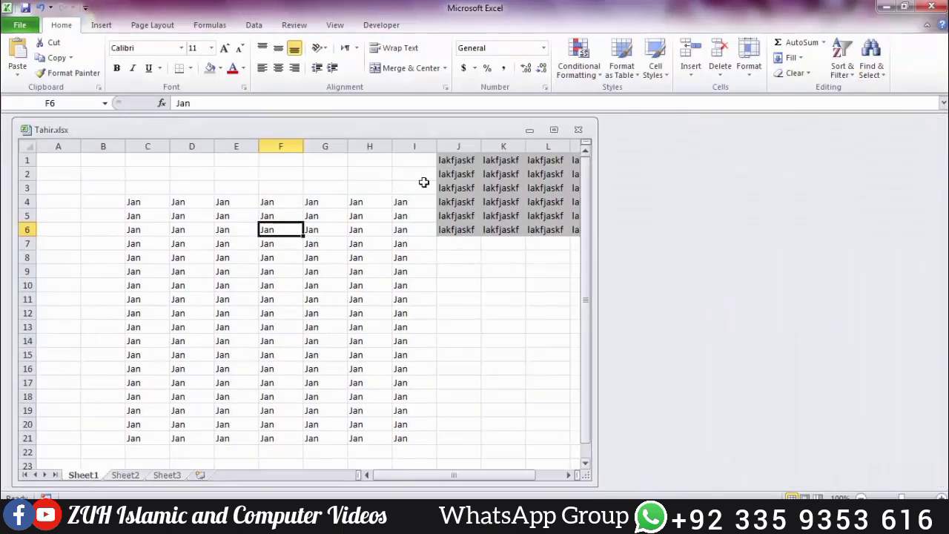
{"action": "left_click_drag", "start_coordinate": [384, 128], "coordinate": [461, 168]}
{"action": "scroll", "coordinate": [448, 194], "scroll_direction": "down", "scroll_amount": 1}
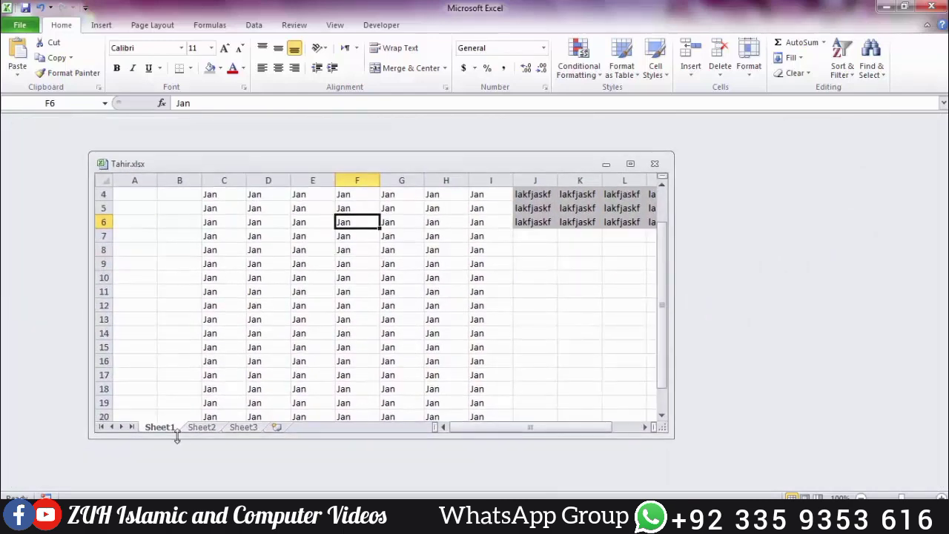
Step: Show the Sheet1 tab's context menu, then dismiss it and select D14
{"action": "right_click", "coordinate": [165, 430]}
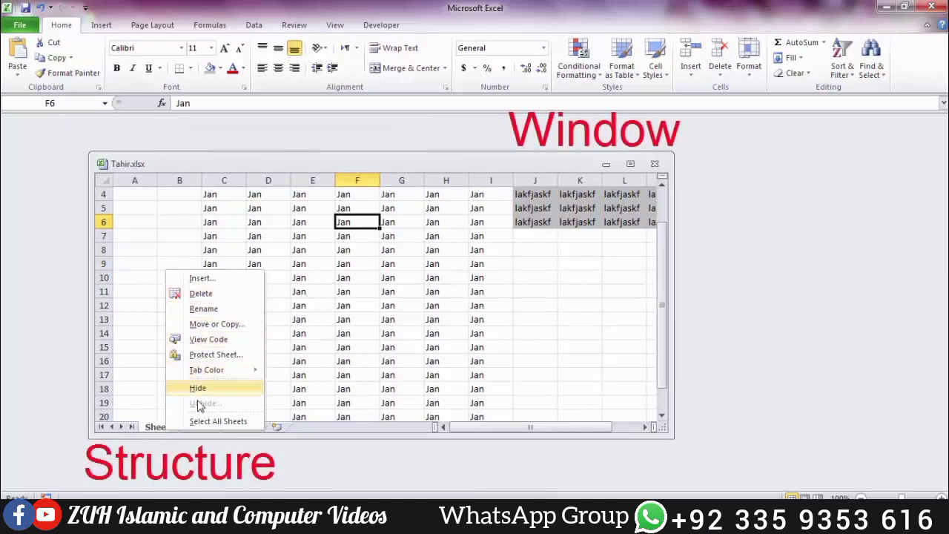
{"action": "left_click", "coordinate": [528, 255]}
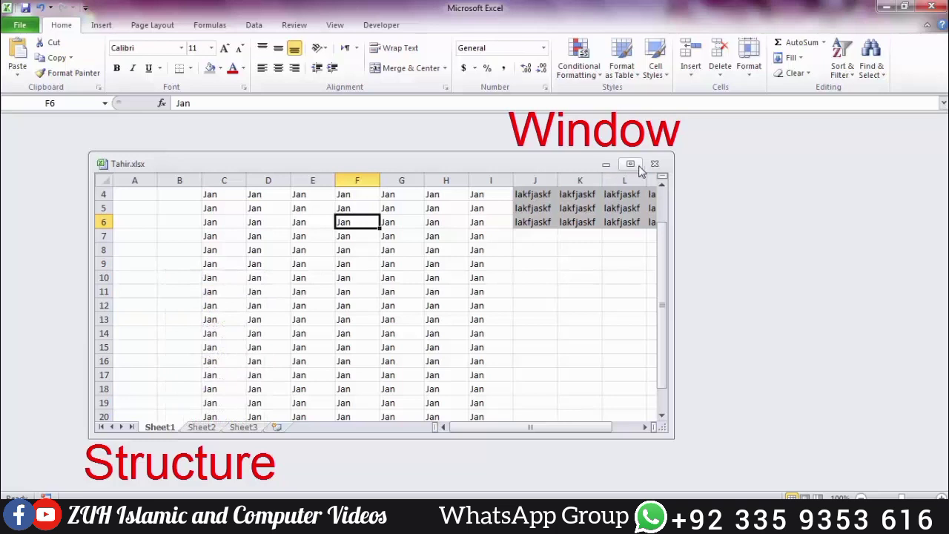
{"action": "left_click", "coordinate": [274, 332]}
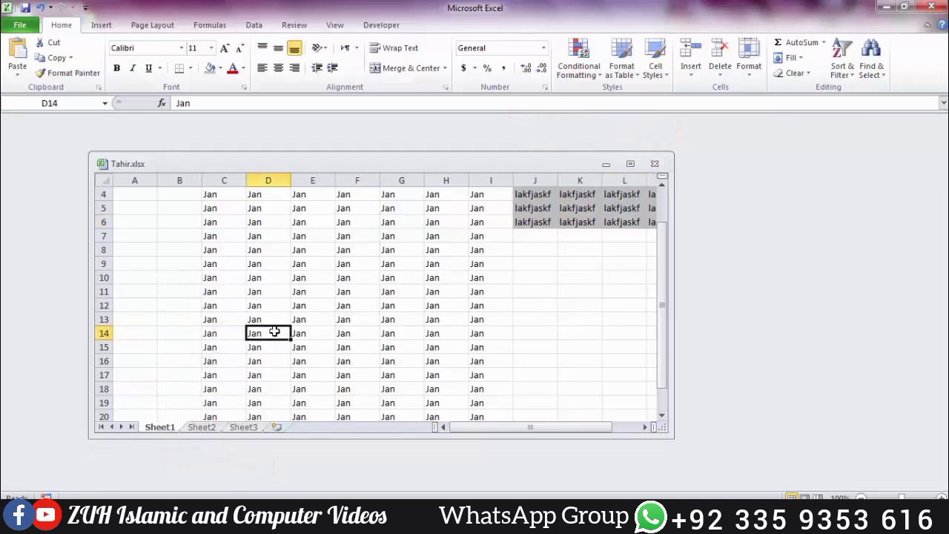
{"action": "left_click", "coordinate": [30, 25]}
{"action": "left_click", "coordinate": [143, 139]}
{"action": "left_click", "coordinate": [209, 310]}
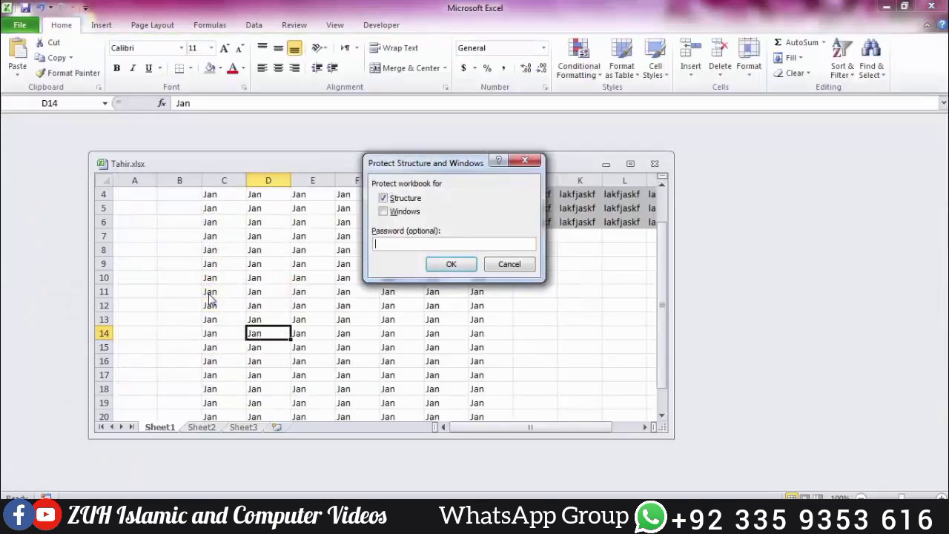
{"action": "type", "text": "123"}
{"action": "left_click", "coordinate": [400, 212]}
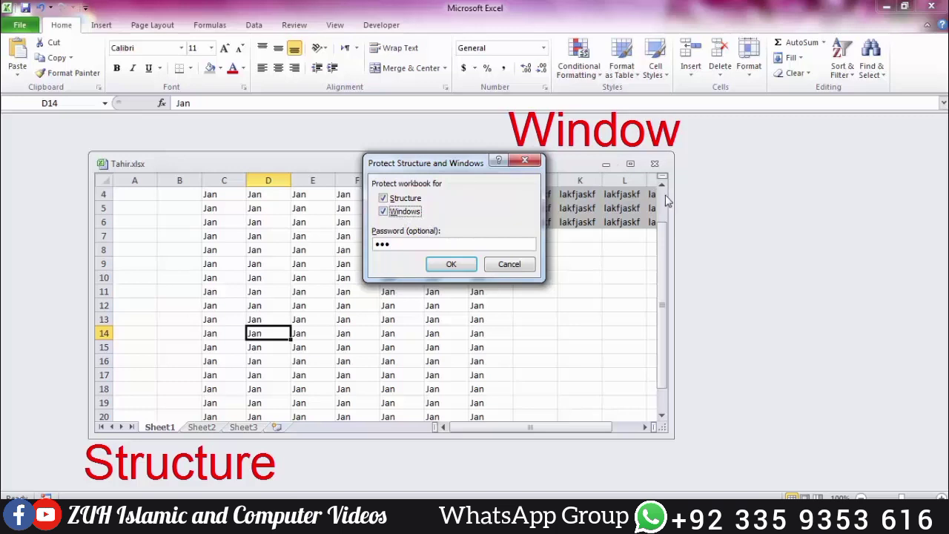
Step: Re-enter and confirm the password to apply structure and window protection
{"action": "double_click", "coordinate": [413, 243]}
{"action": "type", "text": "•••"}
{"action": "key", "text": "BackSpace"}
{"action": "key", "text": "BackSpace"}
{"action": "key", "text": "BackSpace"}
{"action": "type", "text": "•••"}
{"action": "key", "text": "Return"}
{"action": "type", "text": "•••"}
{"action": "key", "text": "Return"}
{"action": "left_click", "coordinate": [489, 277]}
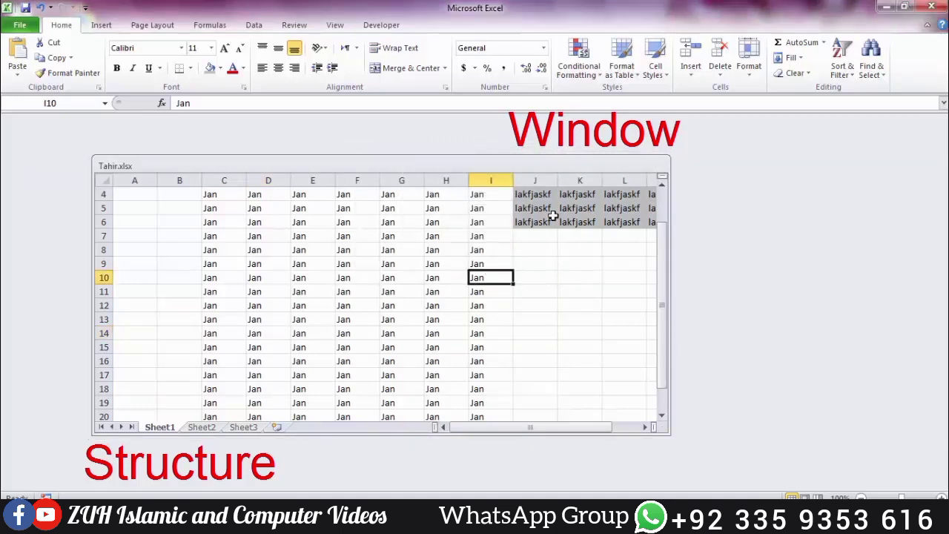
Step: Check the Sheet1 tab's context menu for the now-disabled sheet actions
{"action": "right_click", "coordinate": [169, 427]}
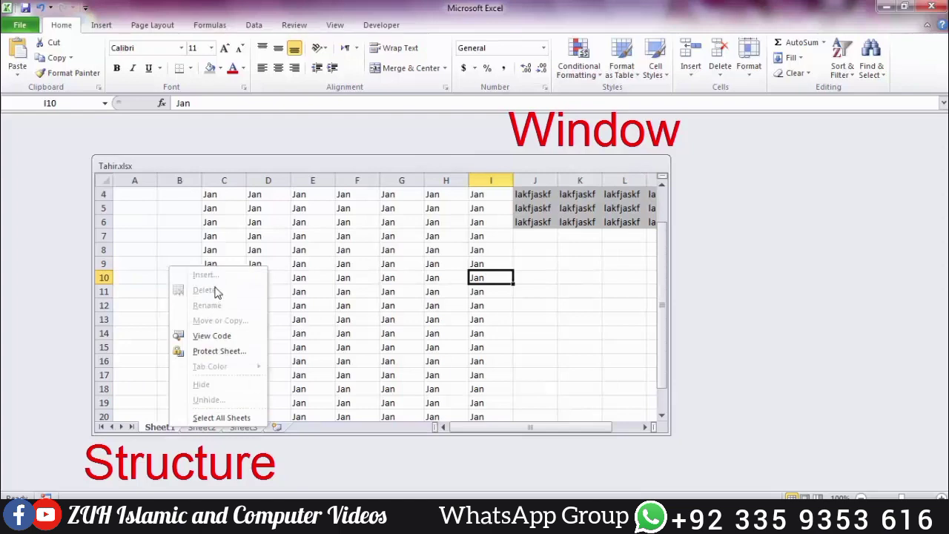
{"action": "left_click", "coordinate": [273, 232]}
{"action": "left_click", "coordinate": [272, 232]}
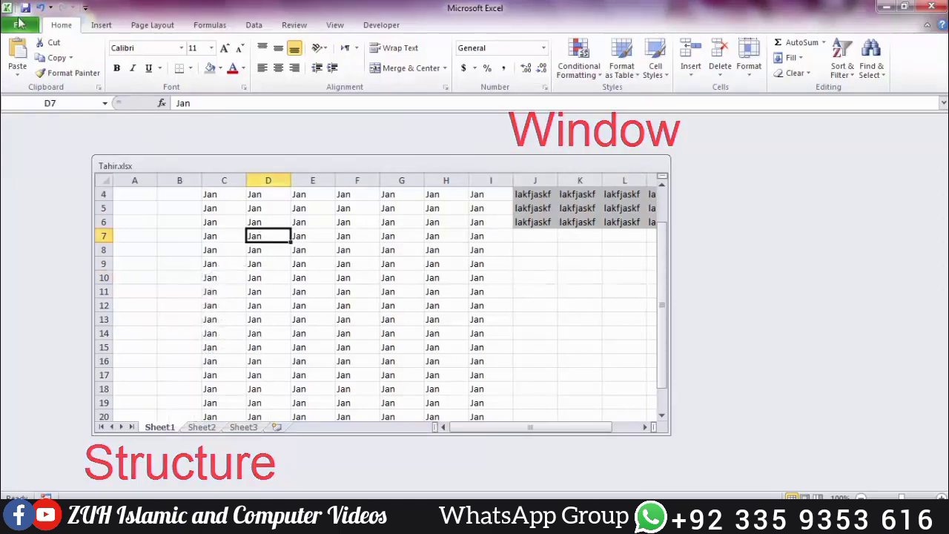
{"action": "left_click", "coordinate": [20, 24]}
{"action": "left_click", "coordinate": [157, 167]}
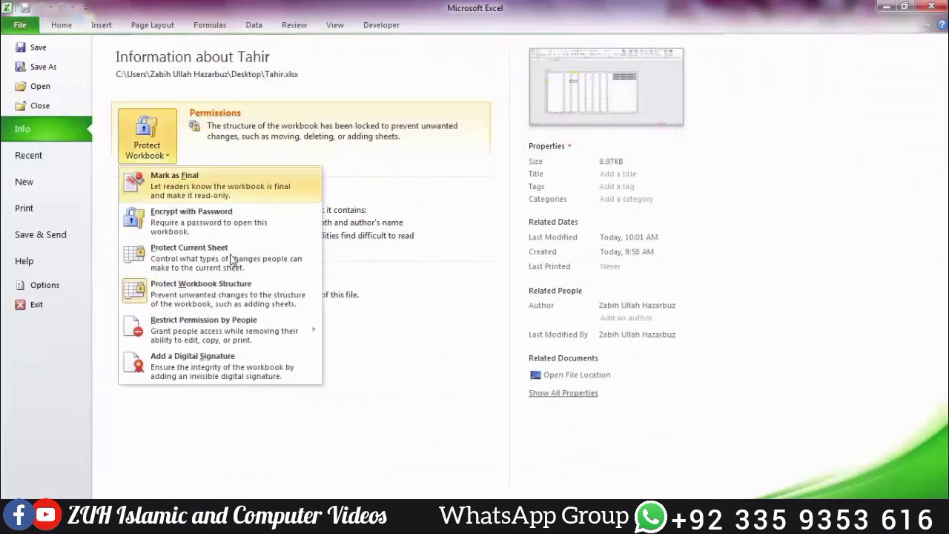
{"action": "left_click", "coordinate": [225, 308]}
{"action": "type", "text": "12"}
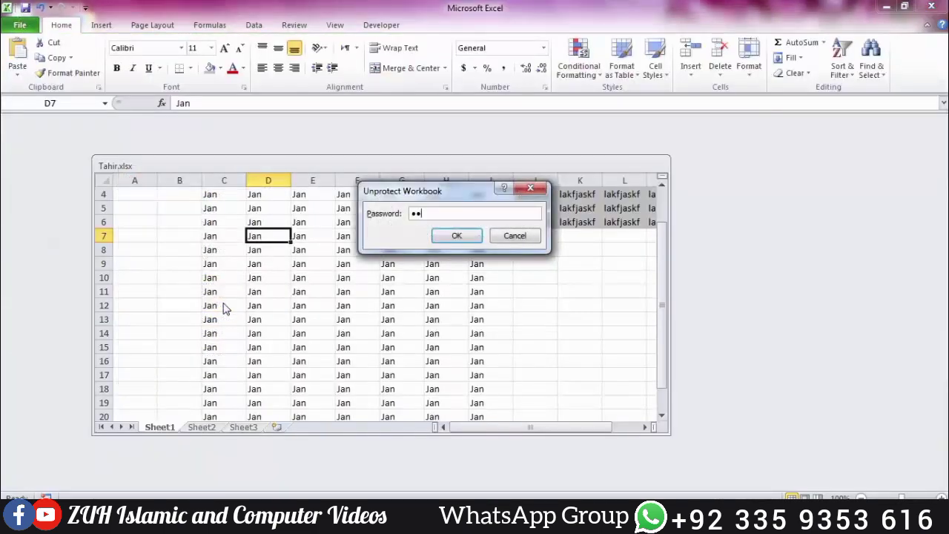
{"action": "type", "text": "3"}
{"action": "key", "text": "Return"}
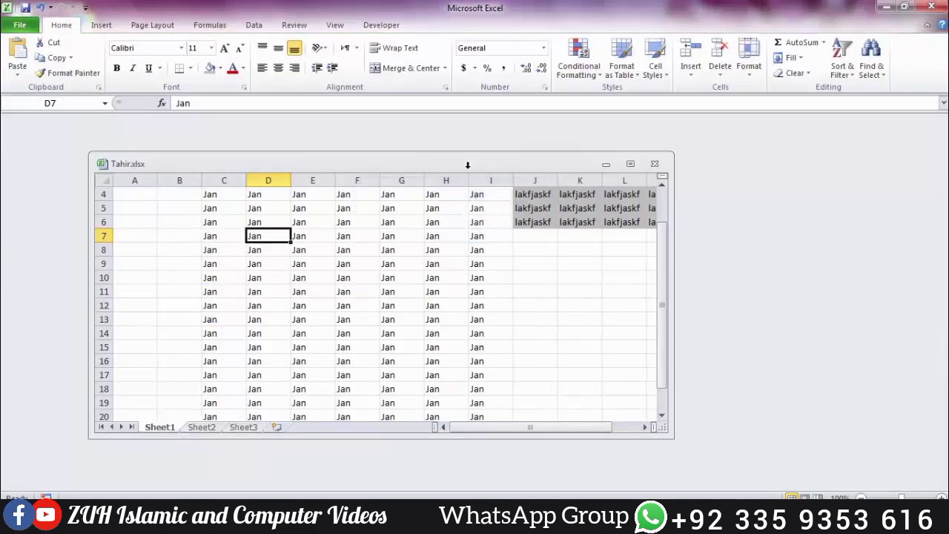
{"action": "left_click", "coordinate": [370, 252]}
{"action": "left_click", "coordinate": [22, 29]}
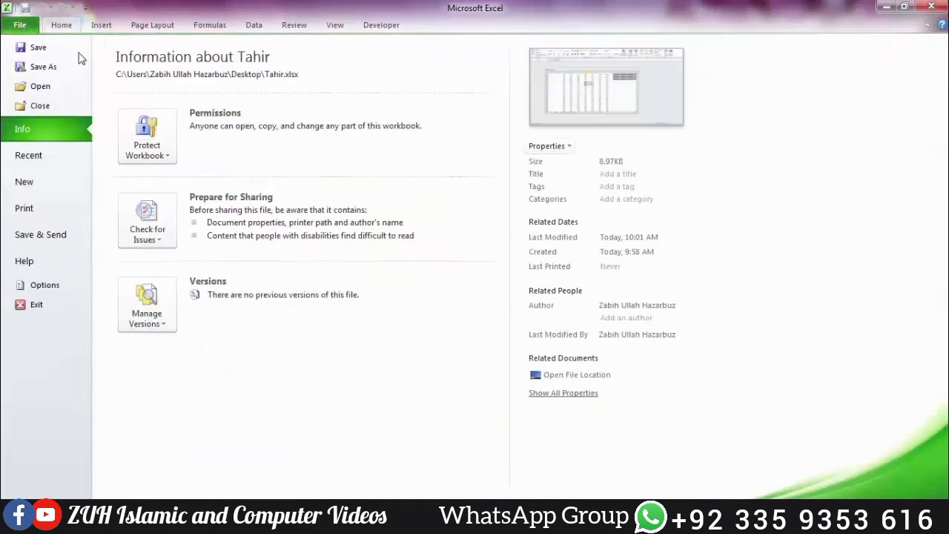
Step: Expand Protect Workbook to review its options, including Restrict Permission by People
{"action": "left_click", "coordinate": [149, 167]}
{"action": "mouse_move", "coordinate": [208, 339]}
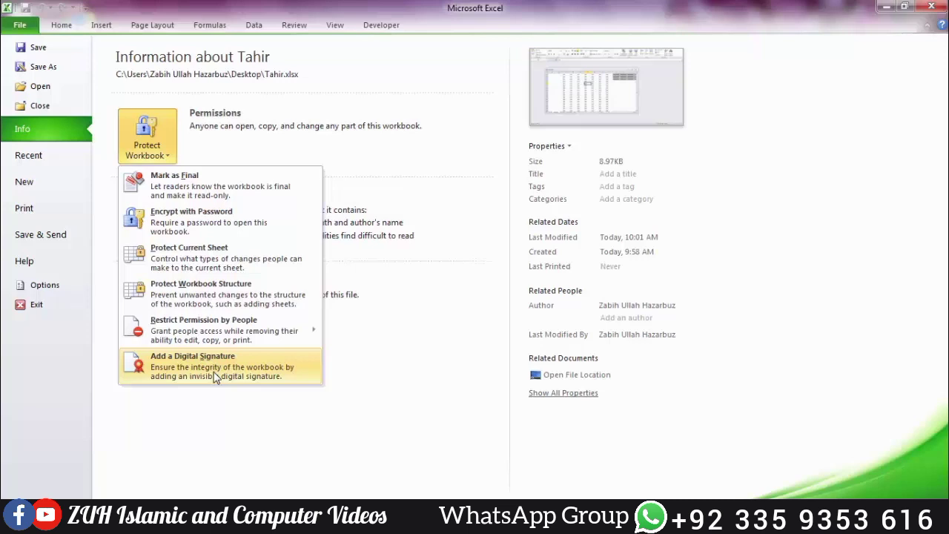
Step: Sign the workbook digitally with the purpose 'To make it personal' and view the signature
{"action": "left_click", "coordinate": [215, 371]}
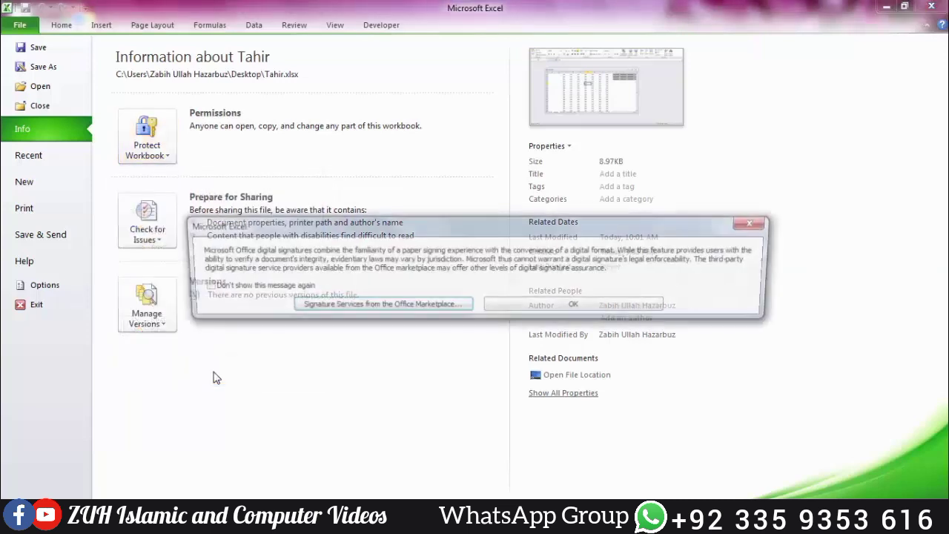
{"action": "left_click", "coordinate": [572, 308]}
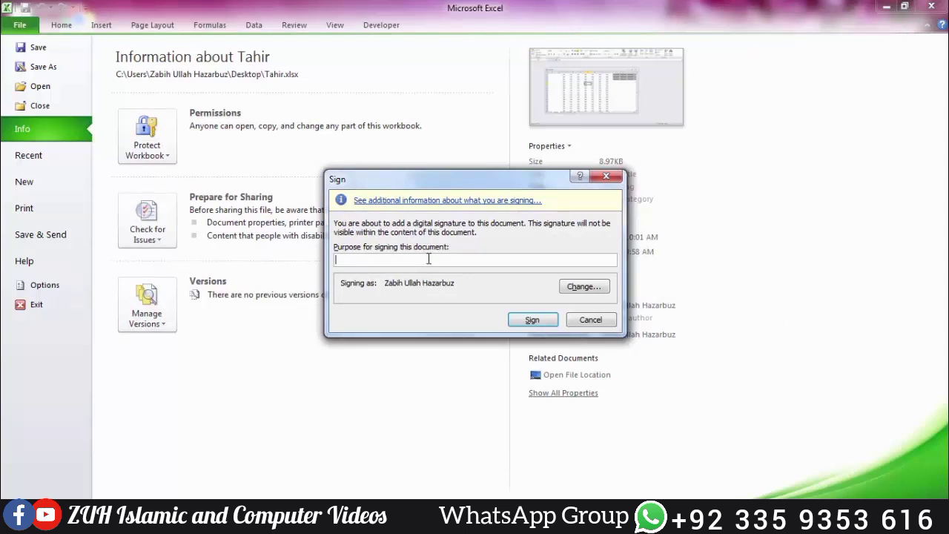
{"action": "type", "text": "To make it personal"}
{"action": "left_click", "coordinate": [534, 322]}
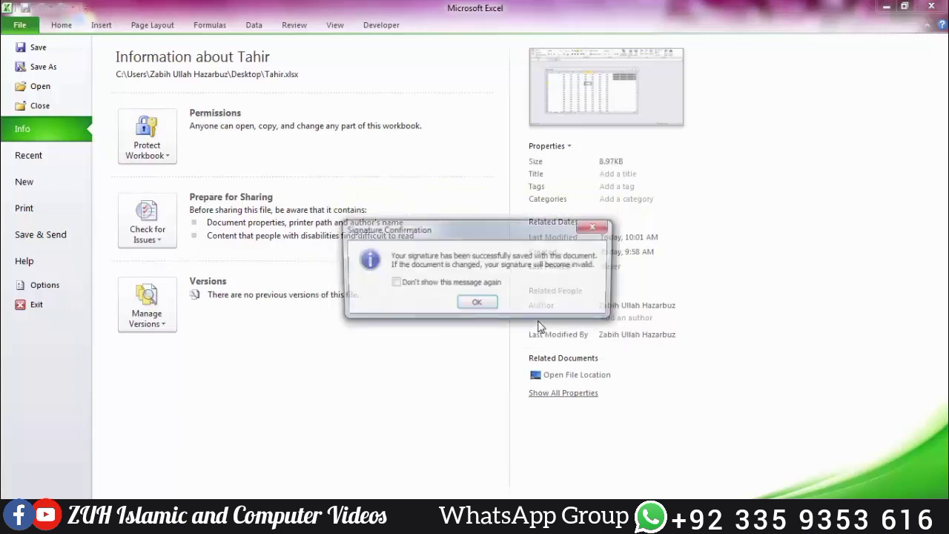
{"action": "left_click", "coordinate": [478, 304]}
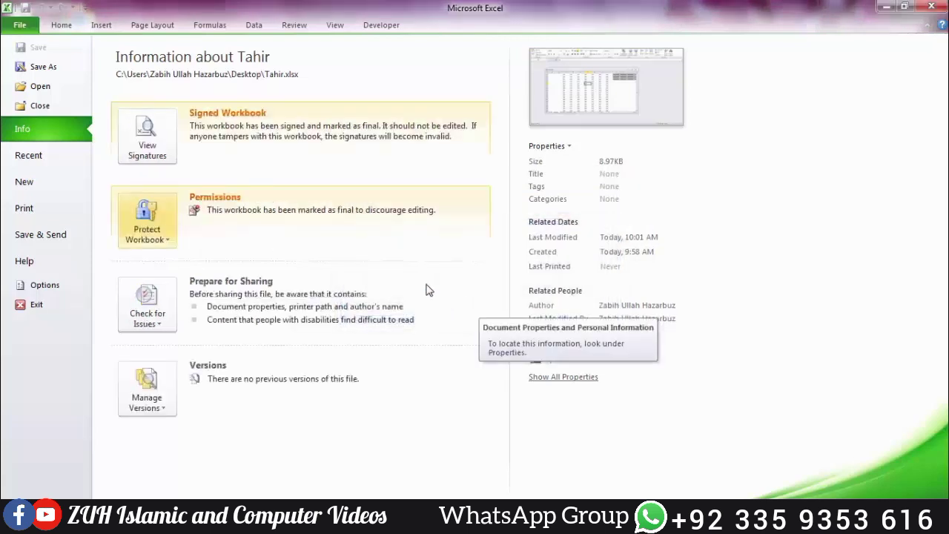
{"action": "left_click", "coordinate": [152, 147]}
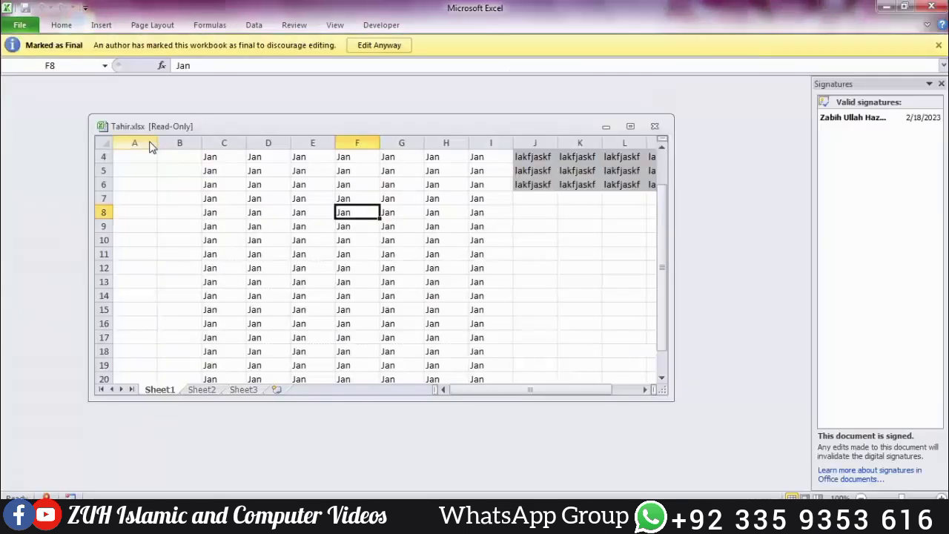
Step: Open the signature details and view the signer's certificate, then close both
{"action": "left_click", "coordinate": [937, 117]}
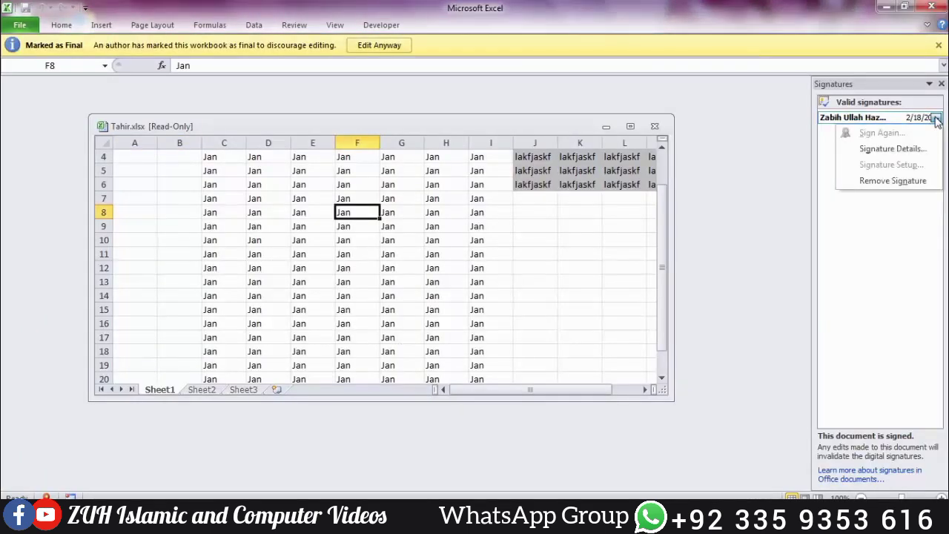
{"action": "left_click", "coordinate": [911, 149]}
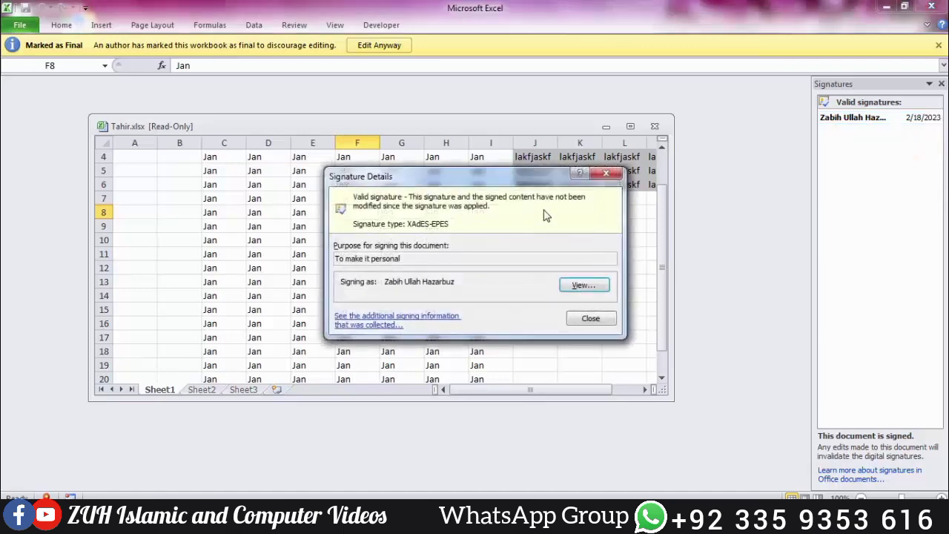
{"action": "left_click", "coordinate": [582, 286]}
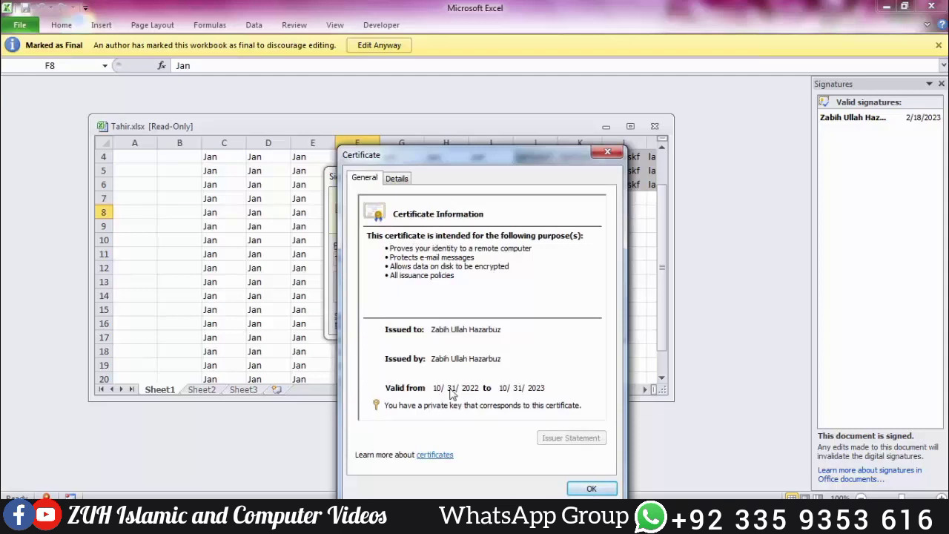
{"action": "left_click", "coordinate": [591, 489]}
{"action": "left_click", "coordinate": [607, 175]}
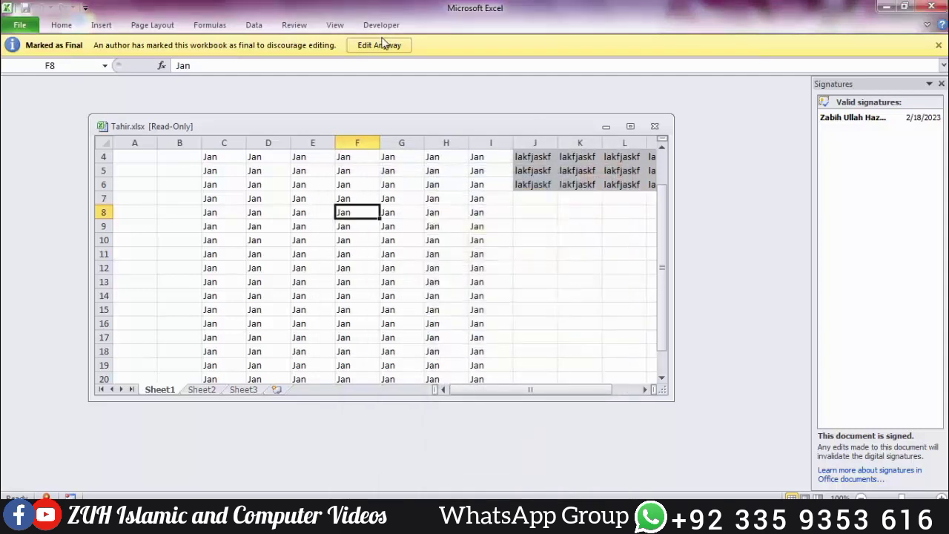
Step: Remove the signature via Edit Anyway so the workbook is editable, then maximize it
{"action": "left_click", "coordinate": [379, 45]}
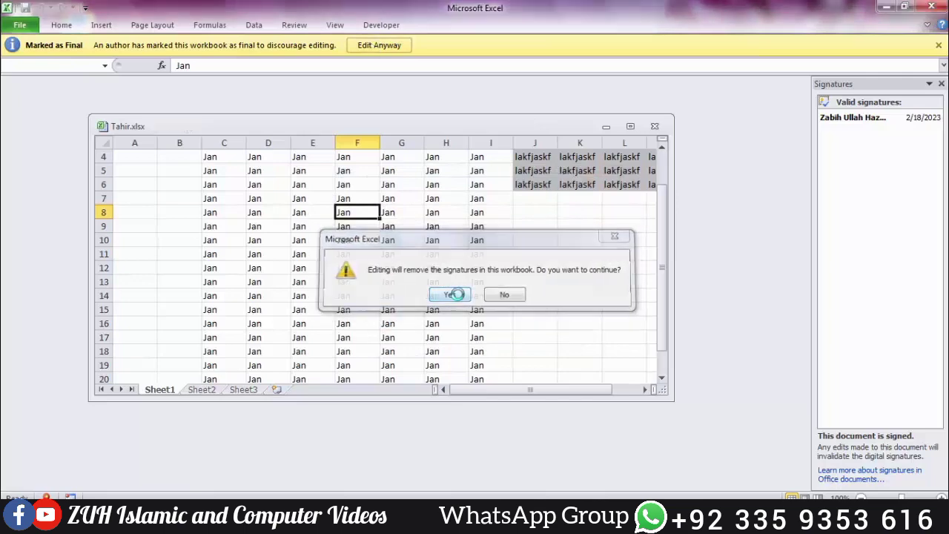
{"action": "left_click", "coordinate": [449, 295]}
{"action": "left_click", "coordinate": [474, 301]}
{"action": "left_click", "coordinate": [515, 278]}
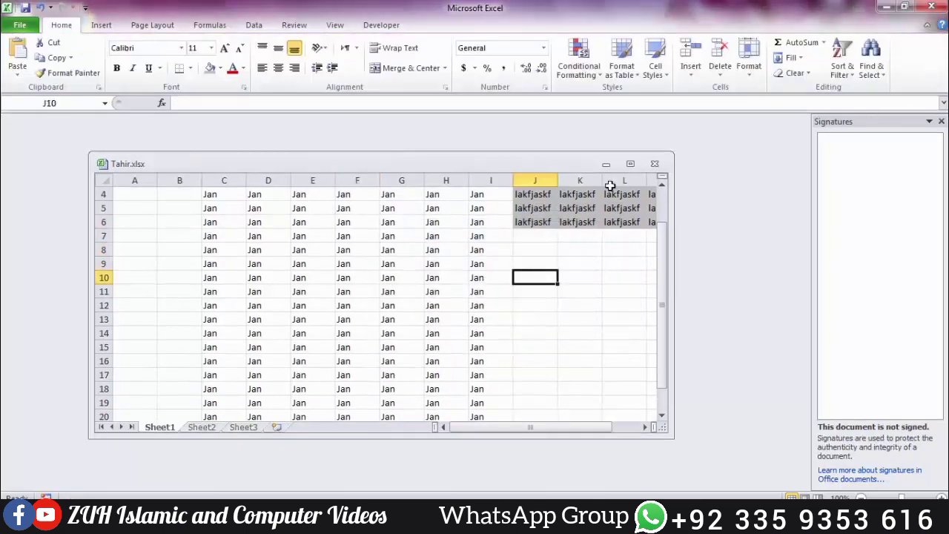
{"action": "left_click", "coordinate": [630, 163]}
Step: Close the Signatures pane and run the Document Inspector from Check for Issues
{"action": "left_click", "coordinate": [940, 122]}
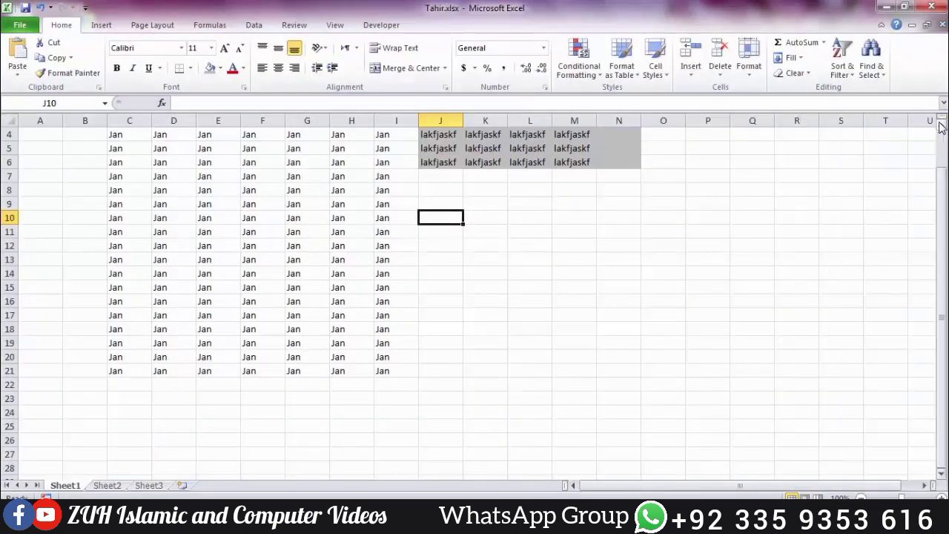
{"action": "left_click", "coordinate": [20, 24]}
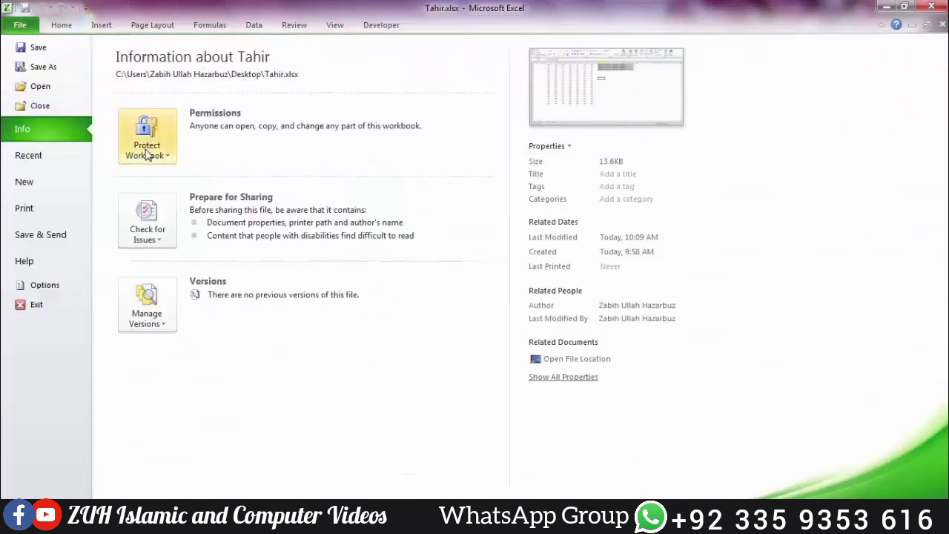
{"action": "left_click", "coordinate": [148, 152]}
{"action": "left_click", "coordinate": [417, 350]}
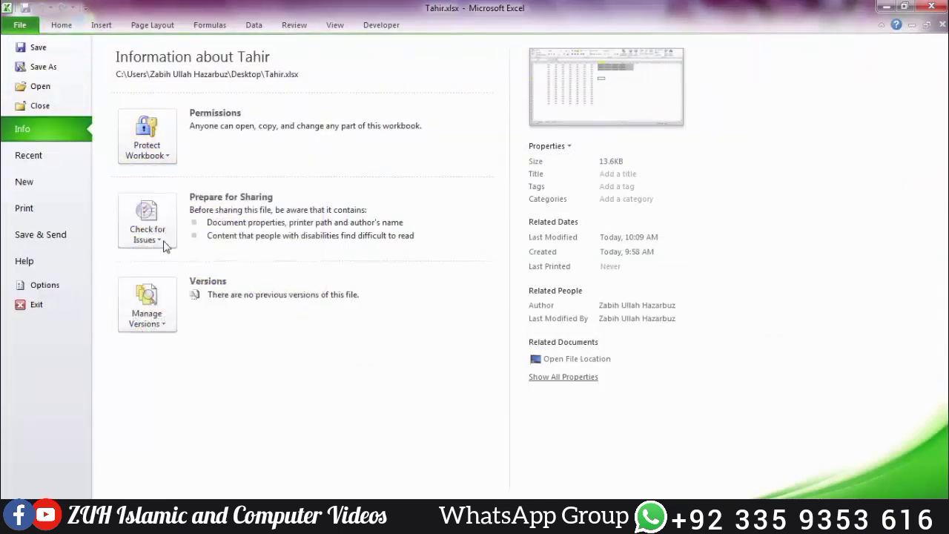
{"action": "left_click", "coordinate": [152, 236]}
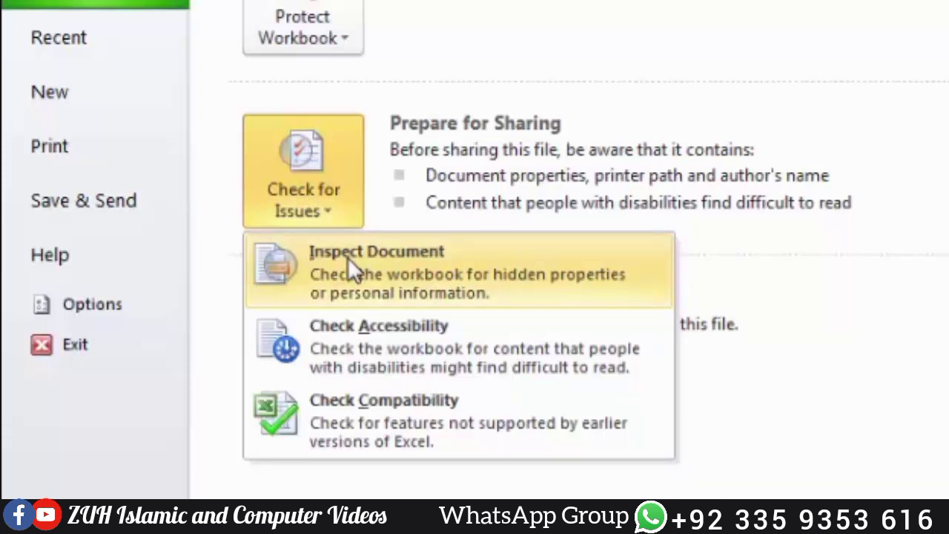
{"action": "left_click", "coordinate": [347, 256]}
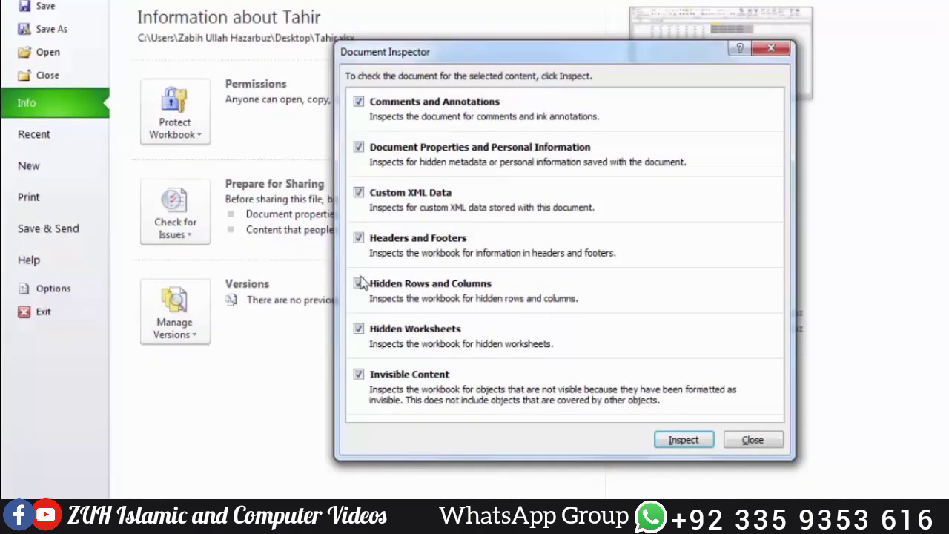
{"action": "left_click", "coordinate": [700, 441]}
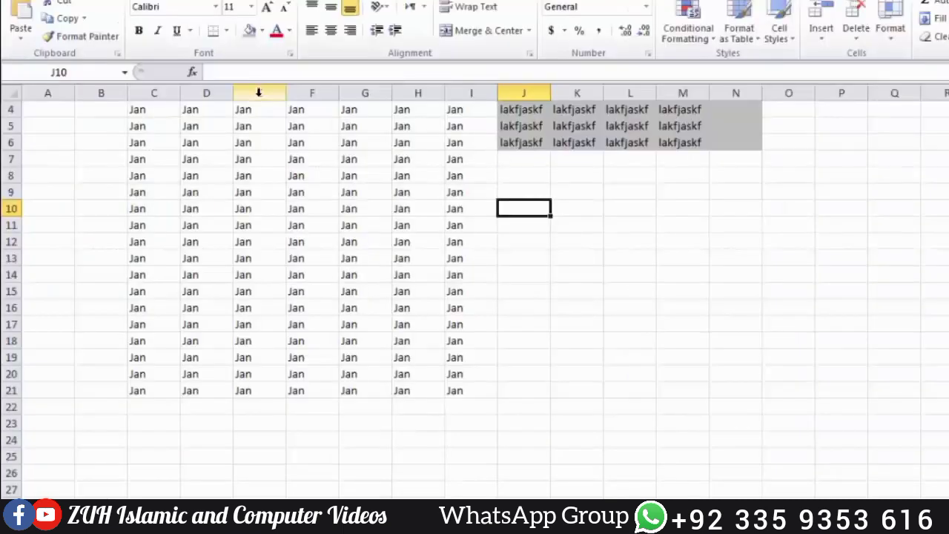
Step: Hide column E and row 10 in Tahir.xlsx, then bring up the File Info page
{"action": "left_click", "coordinate": [258, 92]}
{"action": "right_click", "coordinate": [259, 93]}
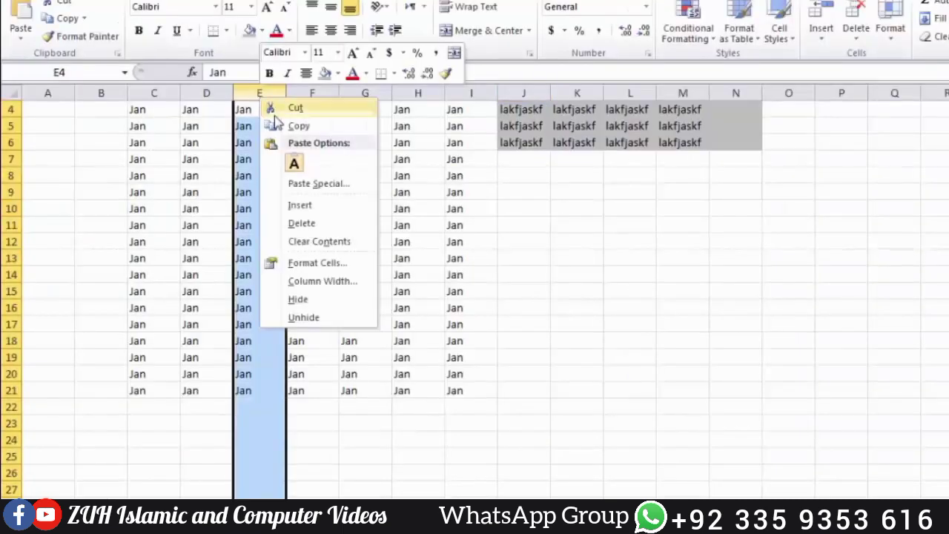
{"action": "left_click", "coordinate": [315, 299]}
{"action": "left_click", "coordinate": [6, 208]}
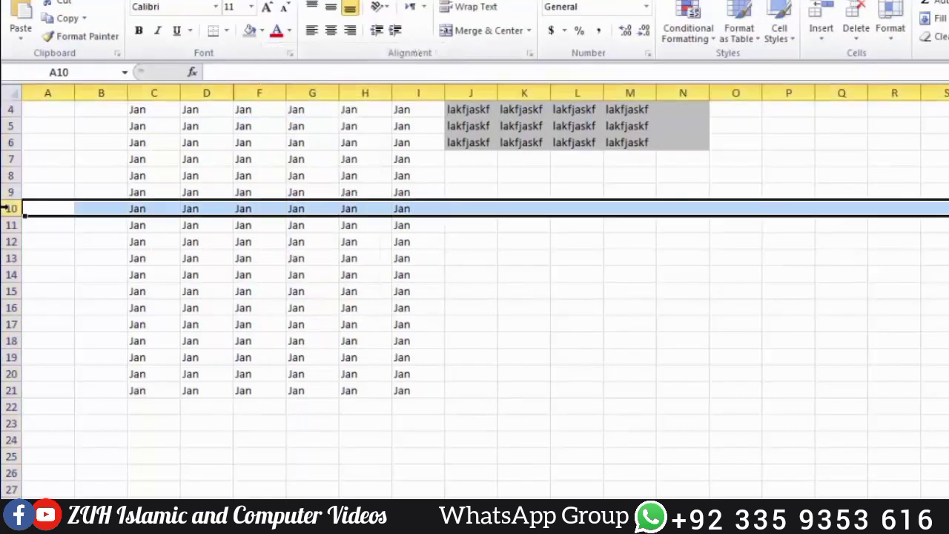
{"action": "right_click", "coordinate": [6, 208]}
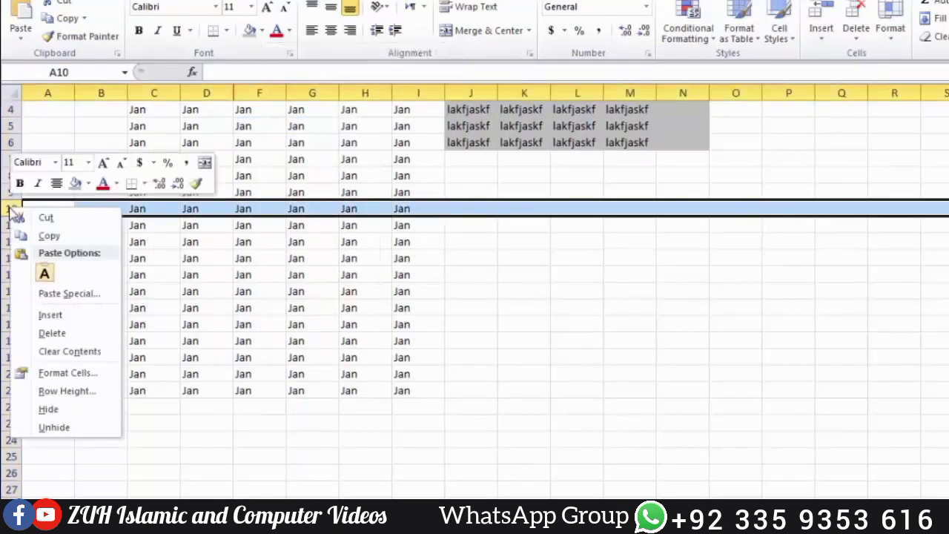
{"action": "left_click", "coordinate": [50, 411]}
{"action": "left_click", "coordinate": [252, 191]}
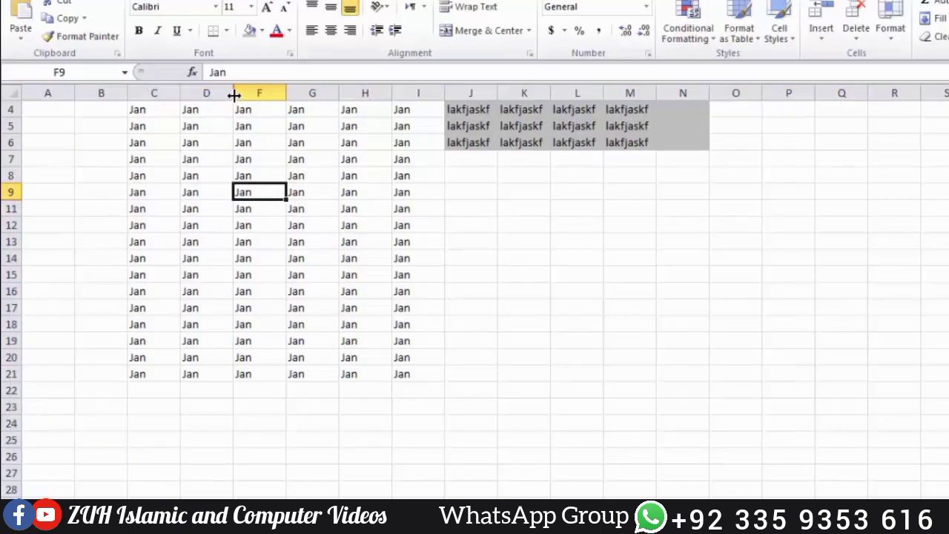
{"action": "key", "text": "alt+f"}
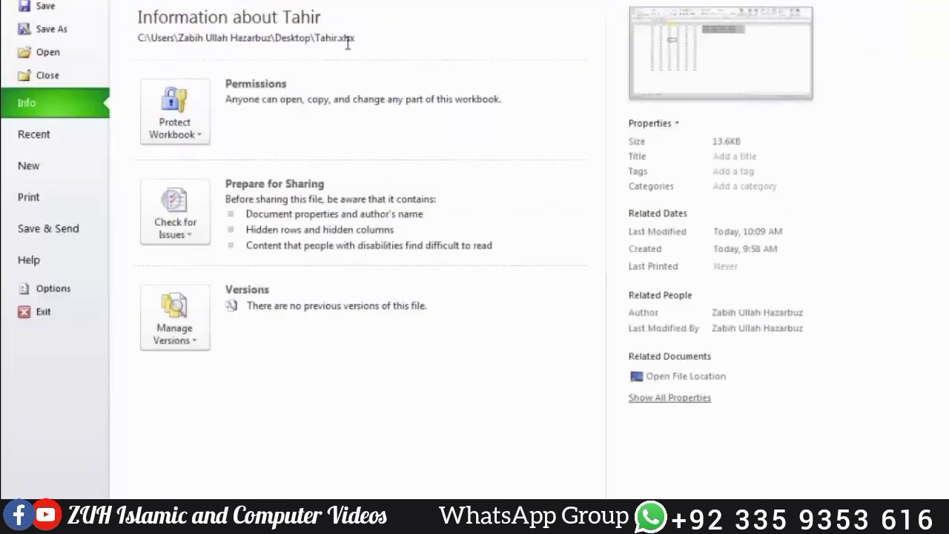
Step: Save and run the Document Inspector, removing all hidden rows and columns
{"action": "left_click", "coordinate": [170, 208]}
{"action": "left_click", "coordinate": [218, 279]}
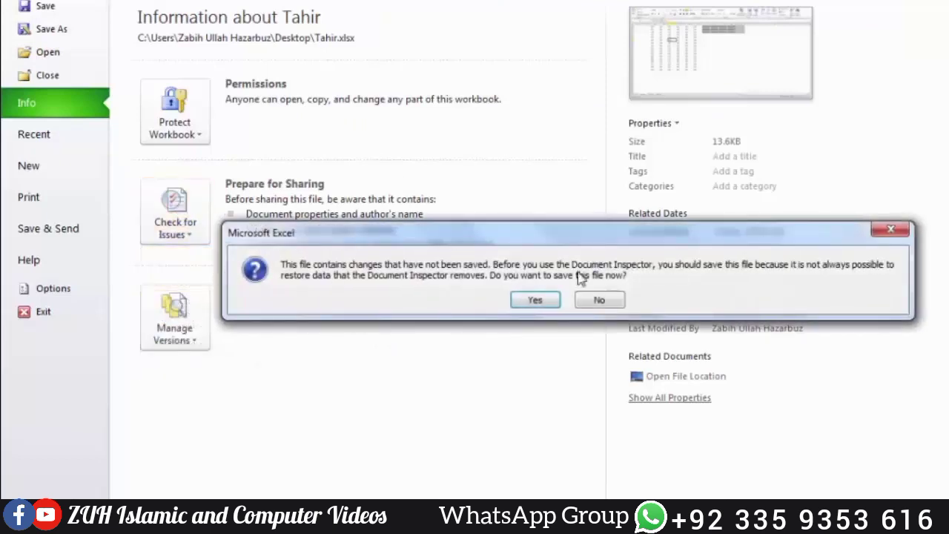
{"action": "left_click", "coordinate": [538, 297]}
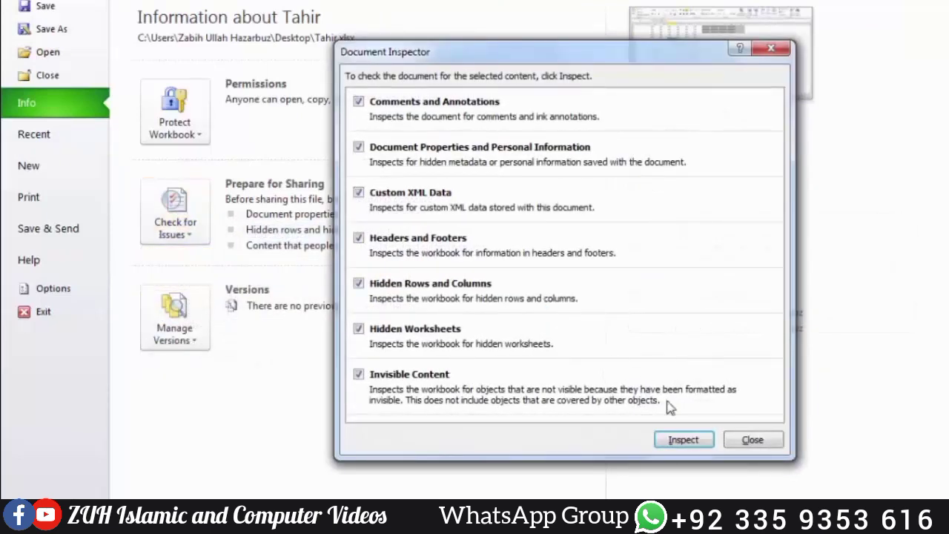
{"action": "left_click", "coordinate": [682, 439]}
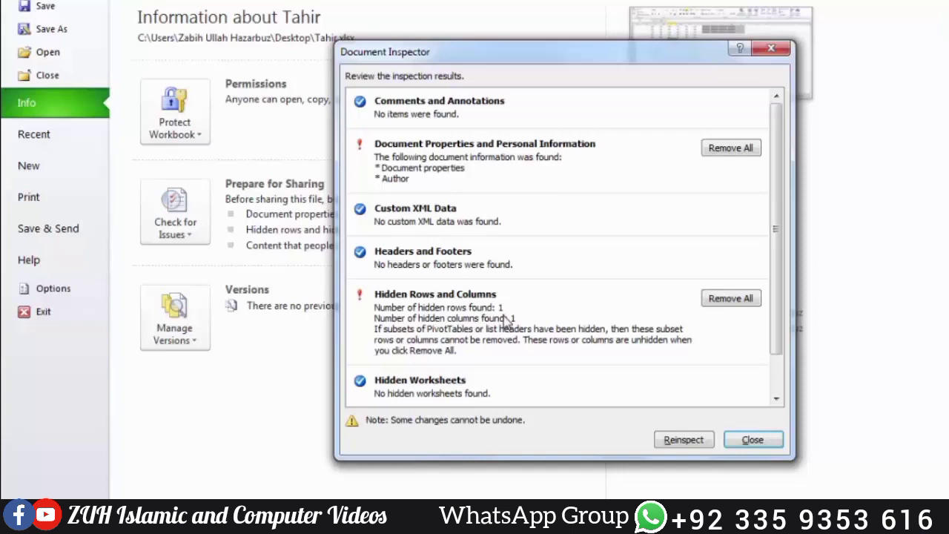
{"action": "left_click", "coordinate": [731, 299]}
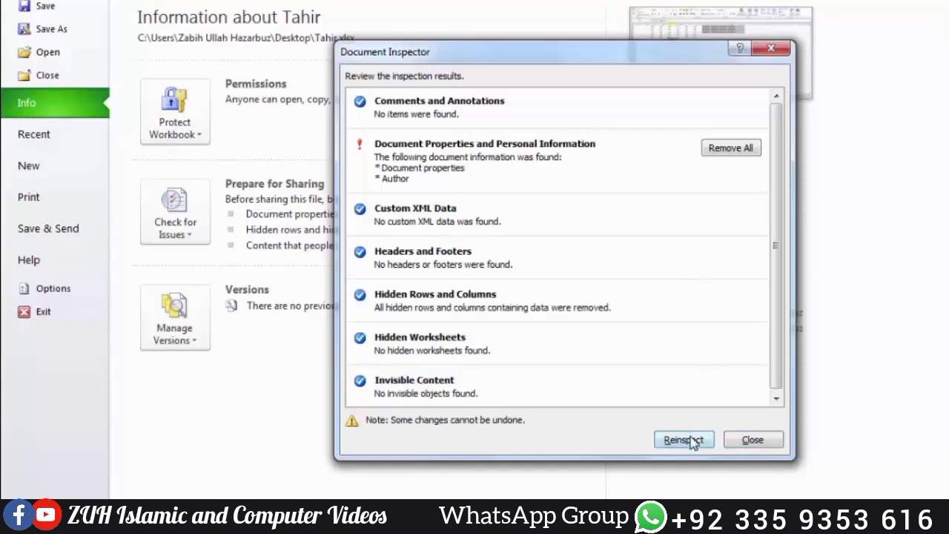
{"action": "left_click", "coordinate": [754, 439]}
Step: Back on the worksheet, select column E and reopen the Check for Issues list
{"action": "key", "text": "Escape"}
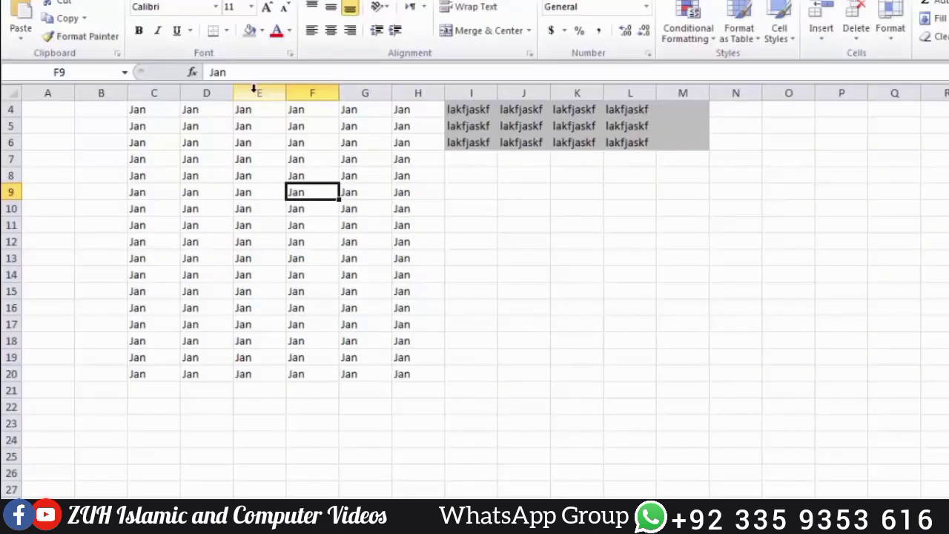
{"action": "left_click", "coordinate": [253, 91]}
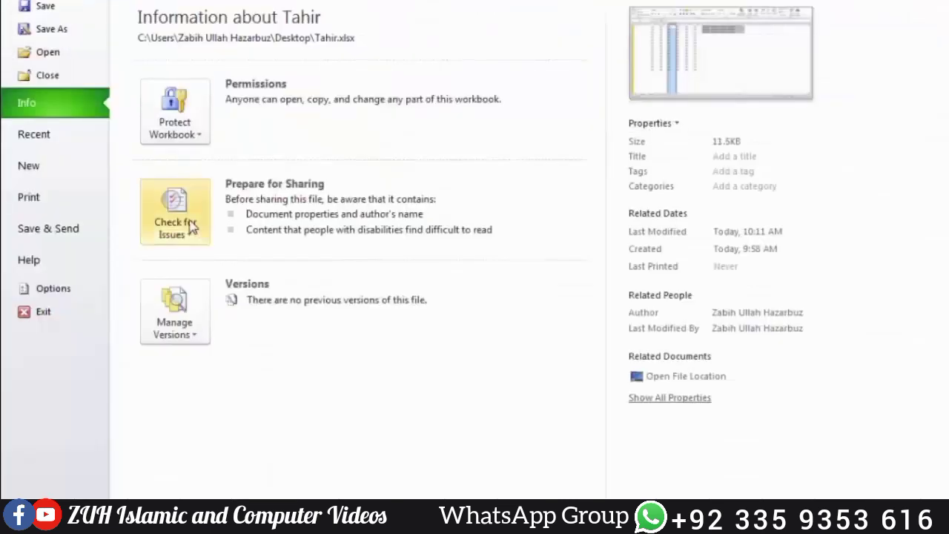
{"action": "left_click", "coordinate": [191, 224]}
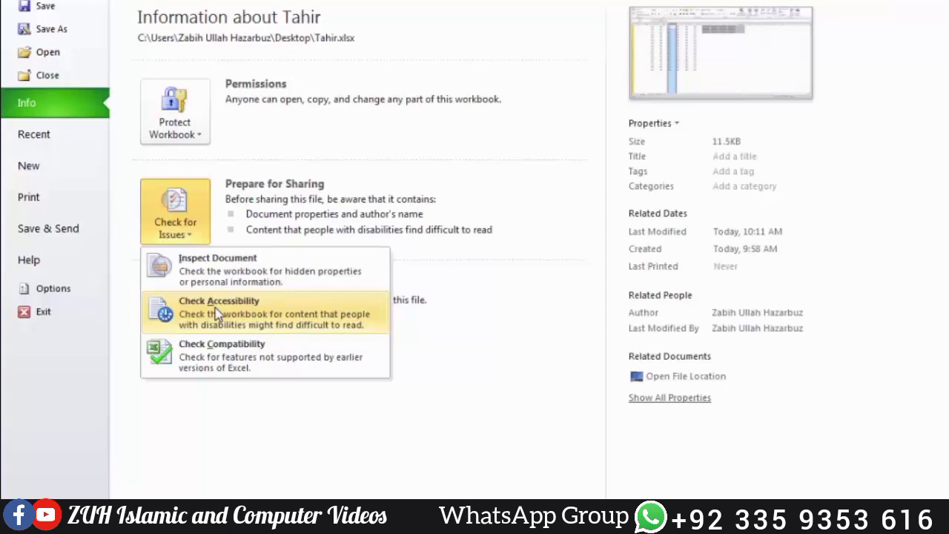
Step: Run the accessibility check and rename Sheet1 to Tahir
{"action": "left_click", "coordinate": [217, 315]}
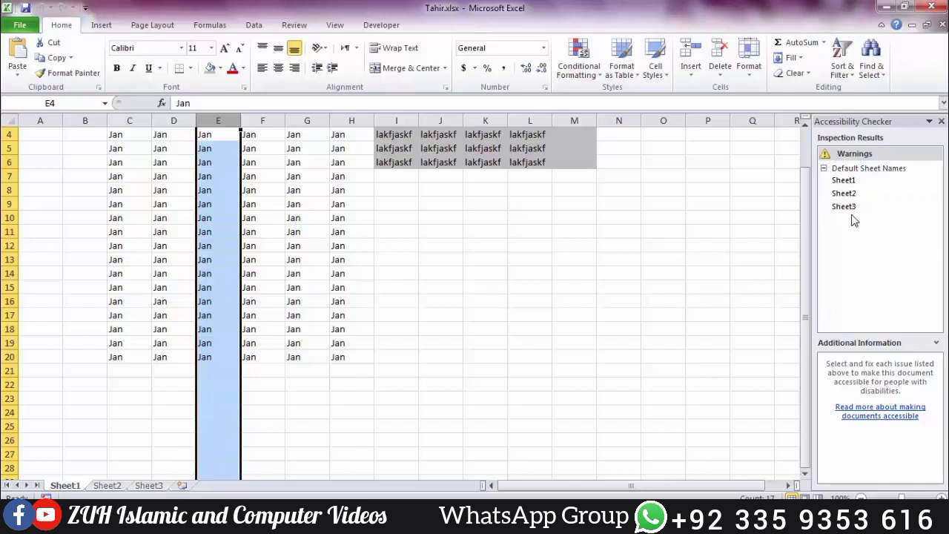
{"action": "double_click", "coordinate": [68, 486]}
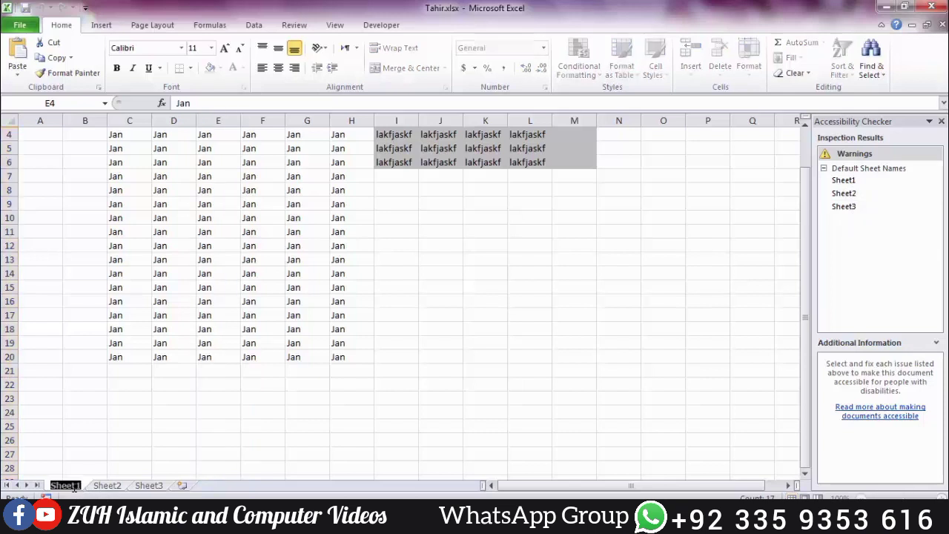
{"action": "type", "text": "Tahir"}
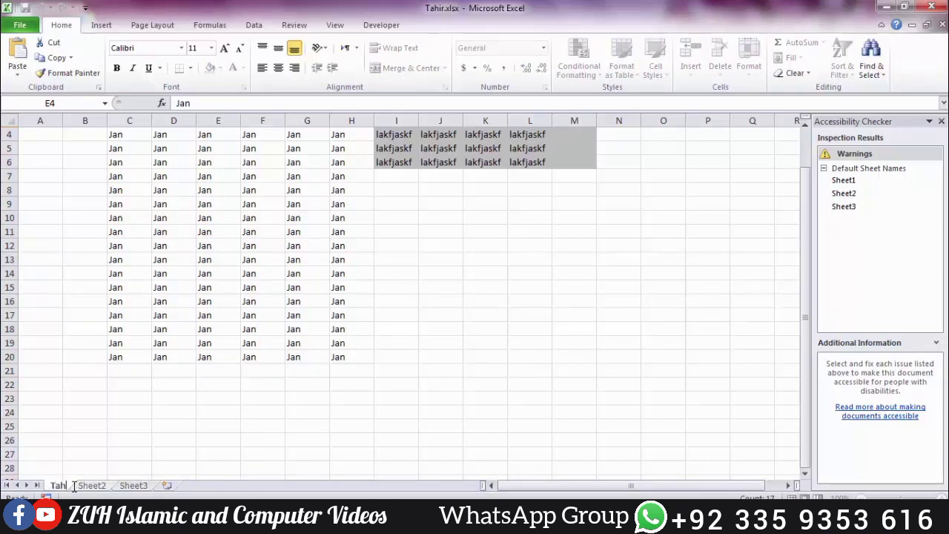
{"action": "key", "text": "Return"}
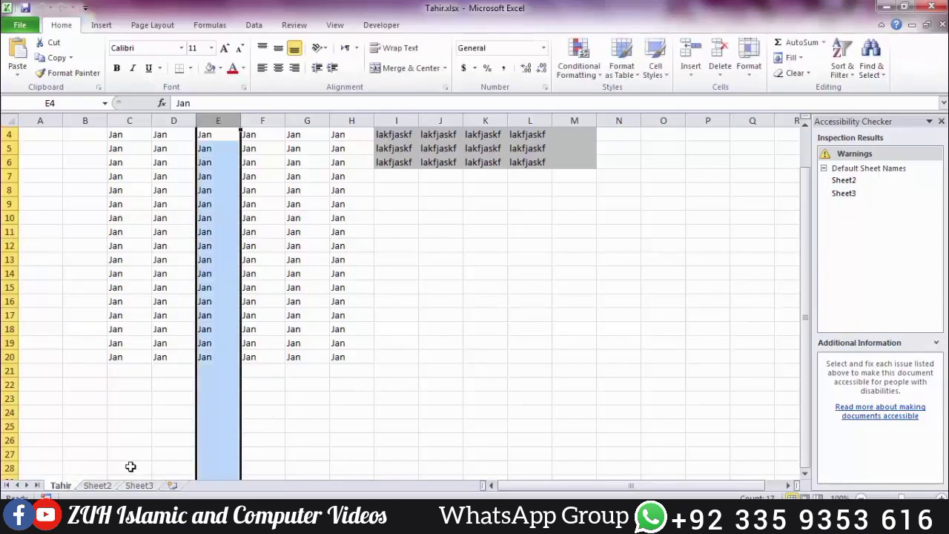
Step: Rename the second and third sheets to Wali and Designing
{"action": "right_click", "coordinate": [106, 485]}
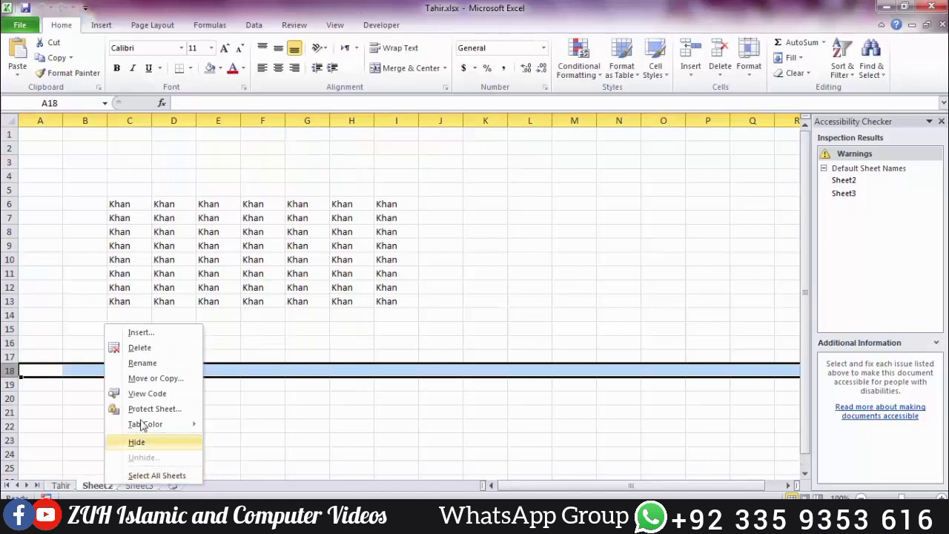
{"action": "left_click", "coordinate": [144, 365]}
{"action": "type", "text": "Wali"}
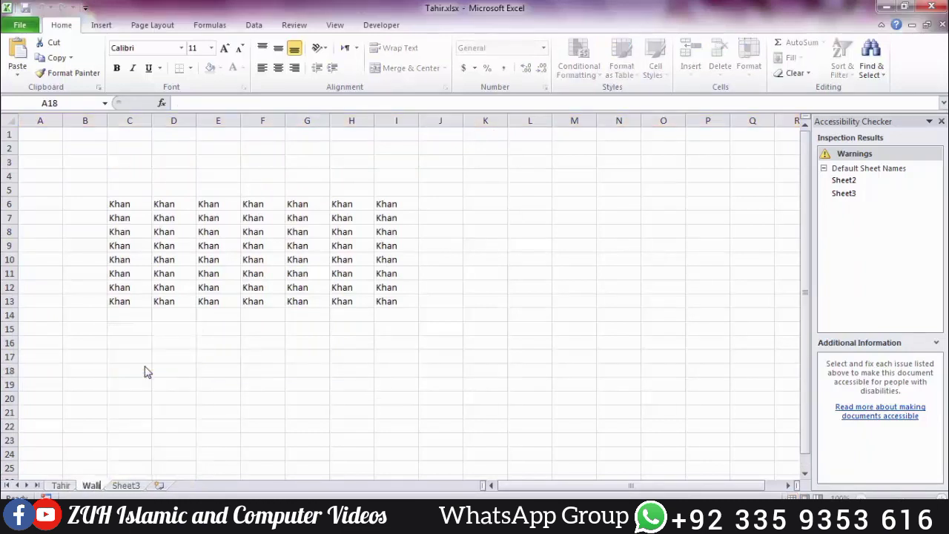
{"action": "right_click", "coordinate": [130, 486]}
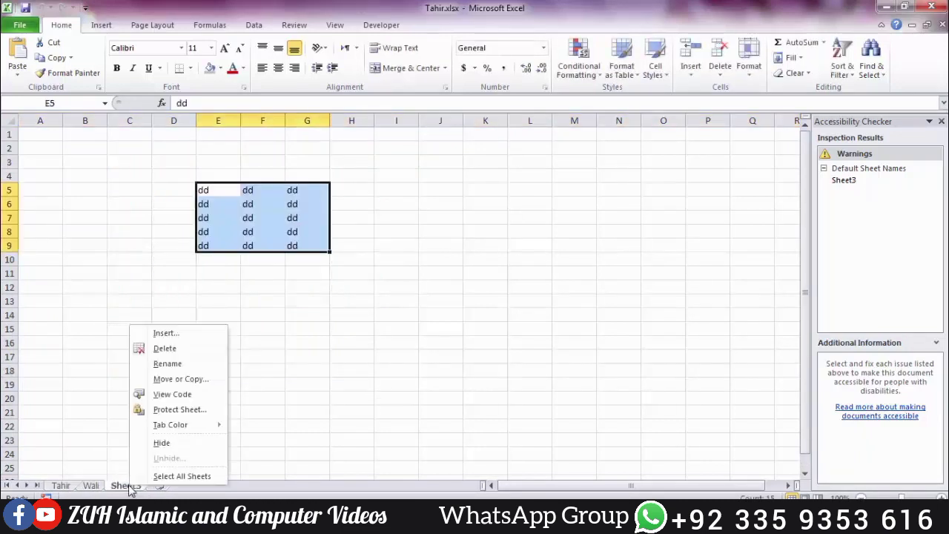
{"action": "left_click", "coordinate": [171, 364]}
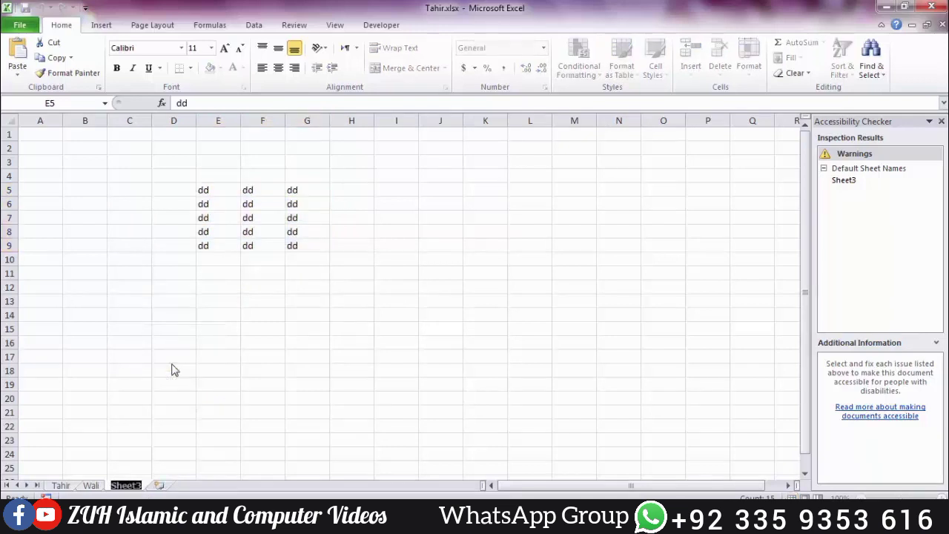
{"action": "type", "text": "Designing"}
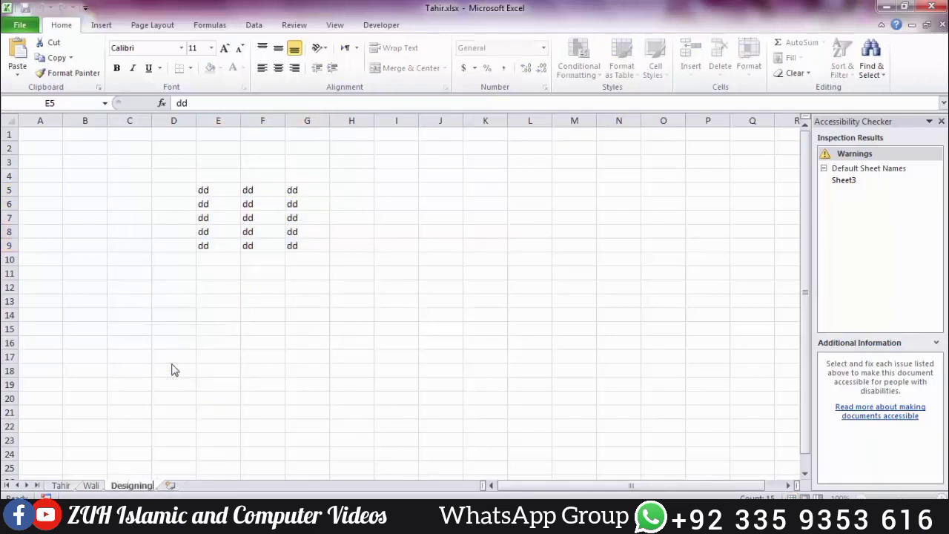
{"action": "key", "text": "BackSpace"}
{"action": "key", "text": "BackSpace"}
{"action": "key", "text": "BackSpace"}
{"action": "key", "text": "BackSpace"}
{"action": "type", "text": "ning"}
{"action": "left_click", "coordinate": [249, 373]}
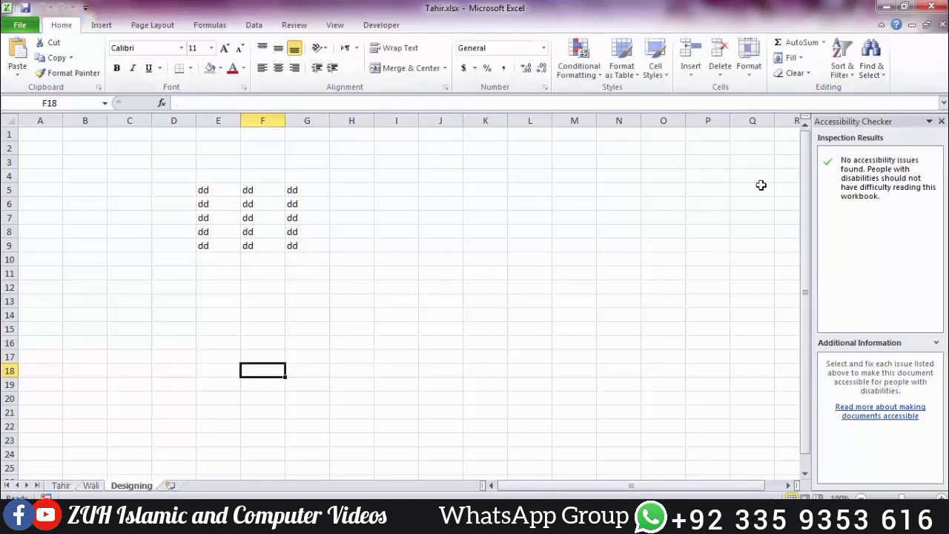
{"action": "left_click", "coordinate": [222, 175]}
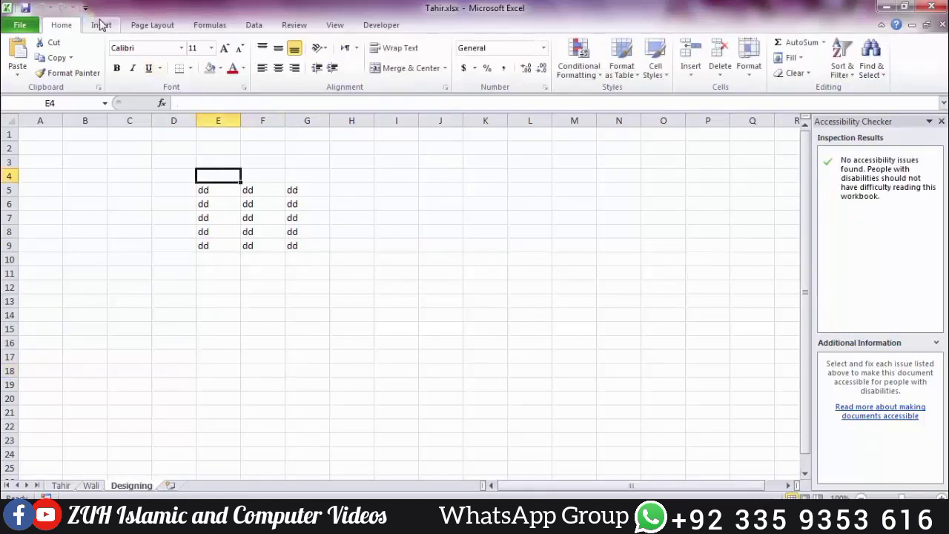
Step: Draw a rectangle beside the dd data, around H7:K14
{"action": "left_click", "coordinate": [101, 24]}
{"action": "left_click", "coordinate": [150, 59]}
{"action": "left_click", "coordinate": [186, 117]}
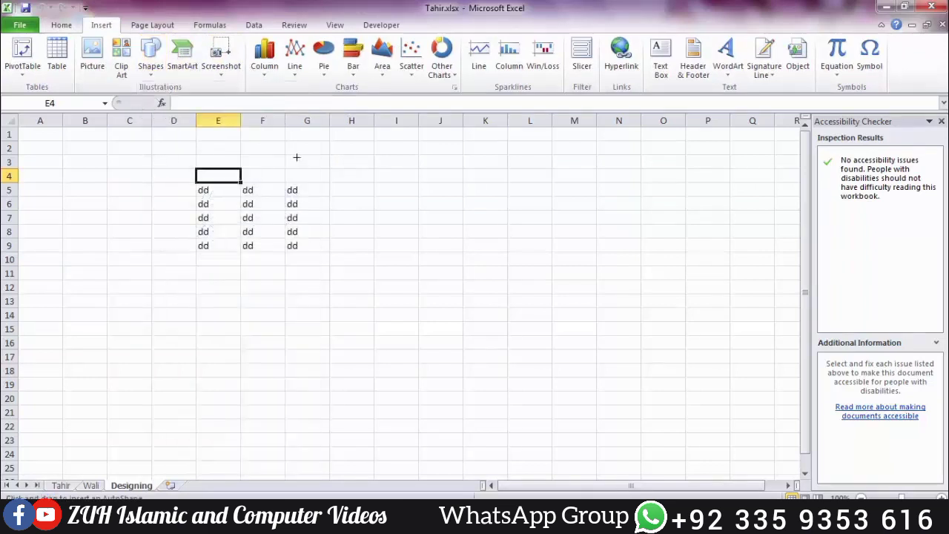
{"action": "left_click_drag", "start_coordinate": [296, 157], "coordinate": [467, 256]}
{"action": "left_click_drag", "start_coordinate": [358, 181], "coordinate": [371, 244]}
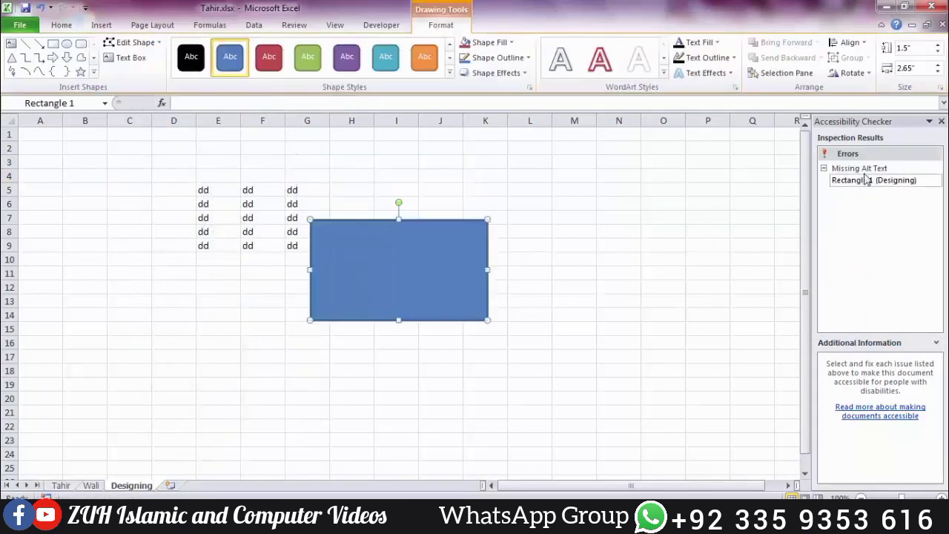
Step: Give the rectangle the alt text title 'SHa very good for personal data sharin'
{"action": "right_click", "coordinate": [443, 267]}
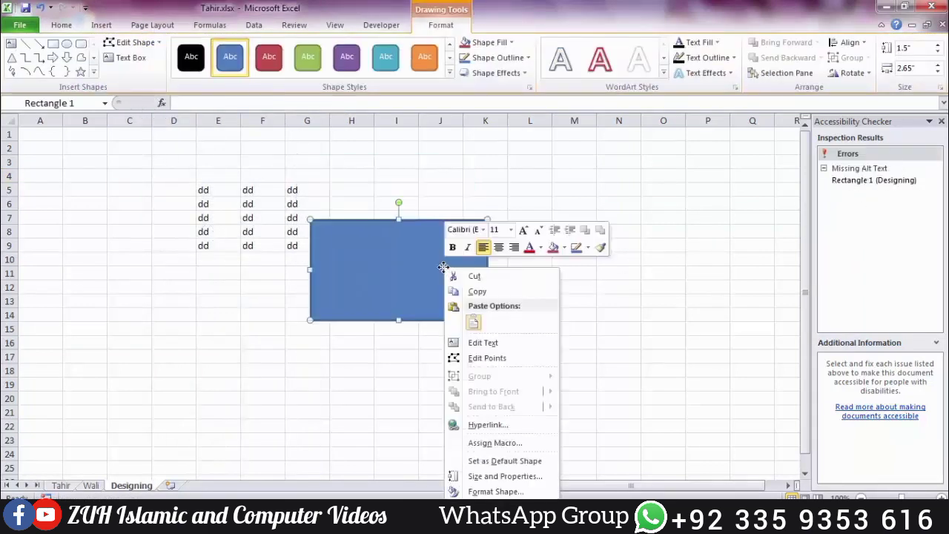
{"action": "left_click", "coordinate": [489, 492]}
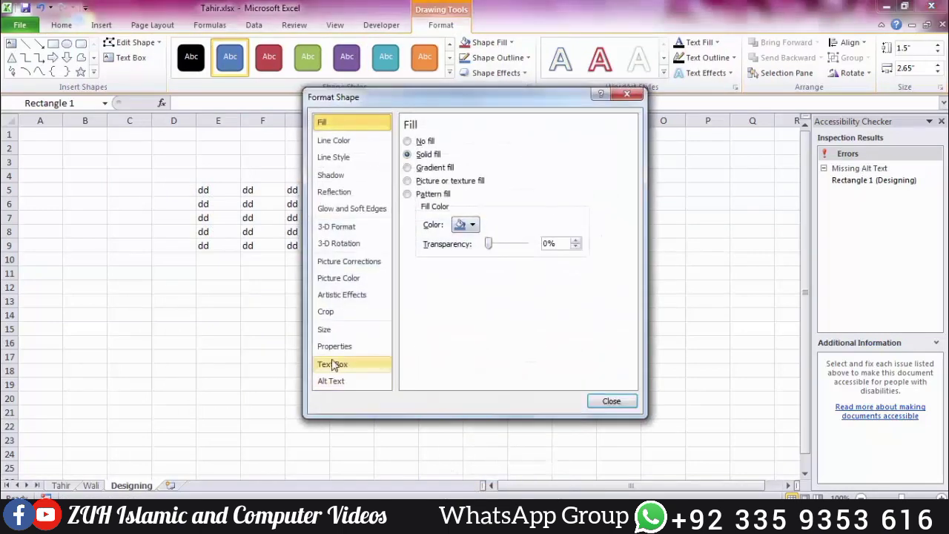
{"action": "left_click", "coordinate": [337, 381]}
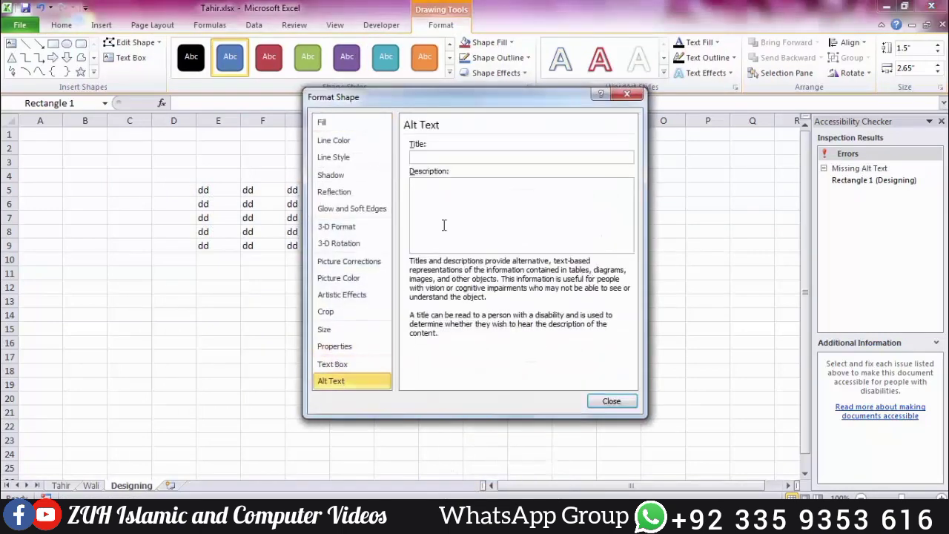
{"action": "left_click", "coordinate": [452, 157]}
{"action": "type", "text": "SHape"}
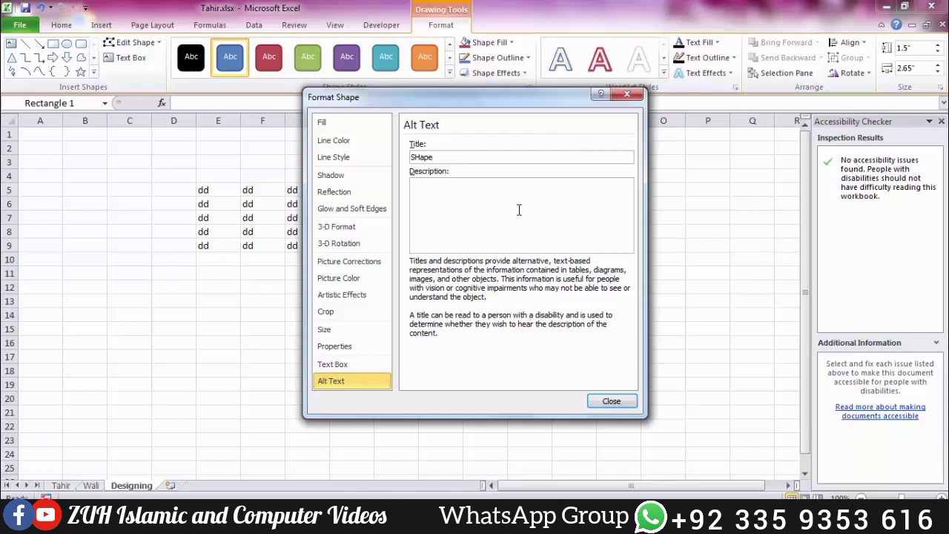
{"action": "type", "text": " very good"}
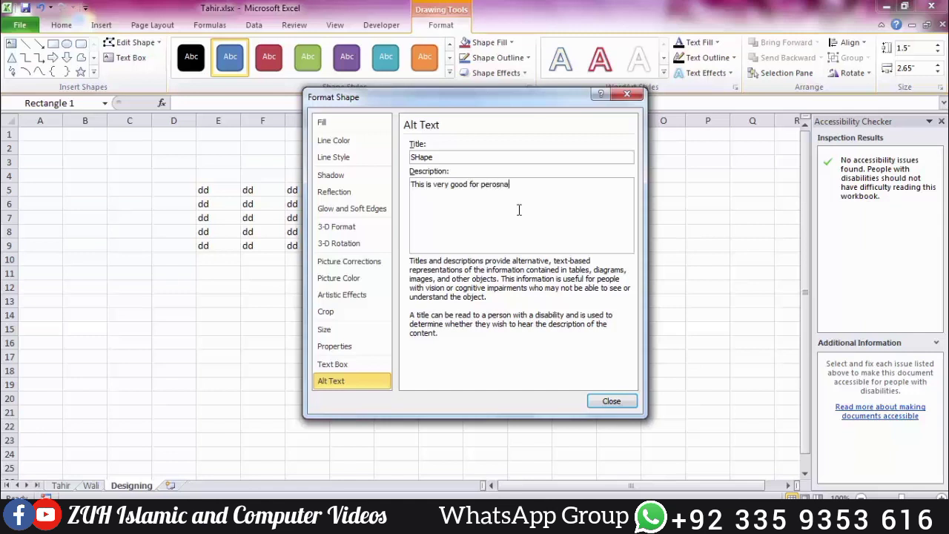
{"action": "type", "text": " for personal data sharing"}
{"action": "left_click", "coordinate": [606, 401]}
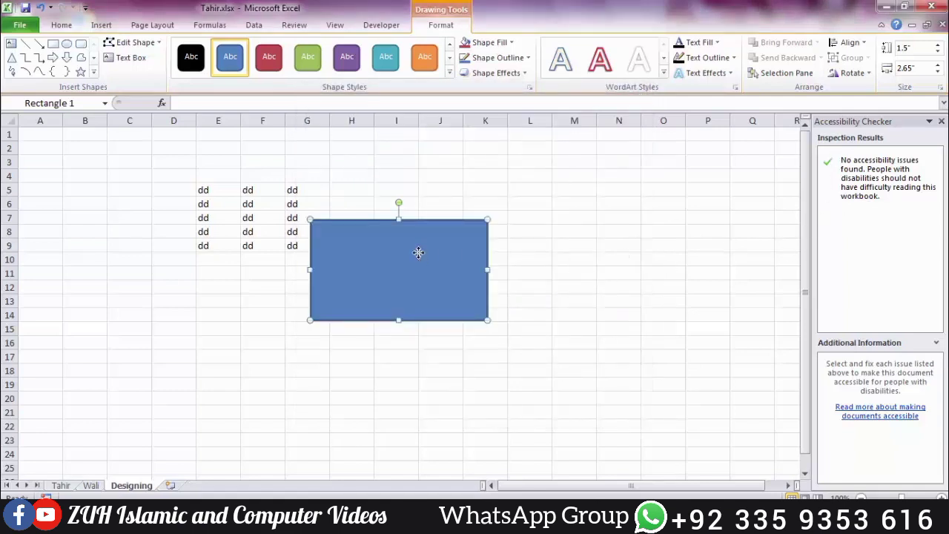
Step: Delete the rectangle and close the Accessibility Checker pane
{"action": "key", "text": "Delete"}
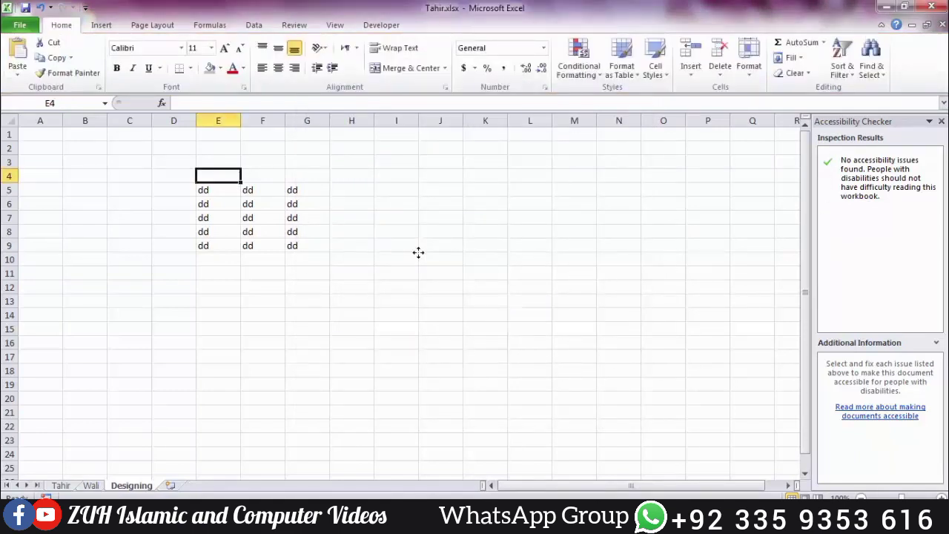
{"action": "left_click", "coordinate": [941, 122]}
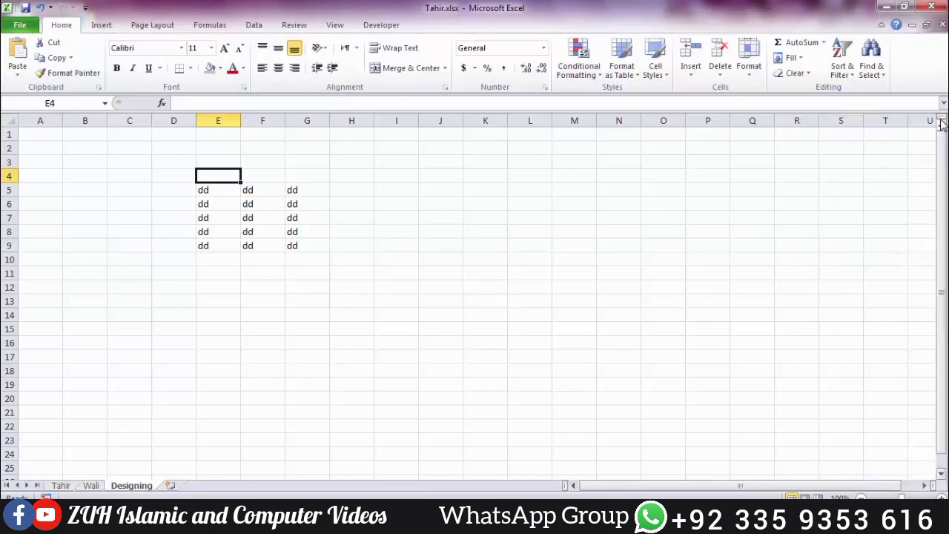
{"action": "left_click", "coordinate": [128, 179]}
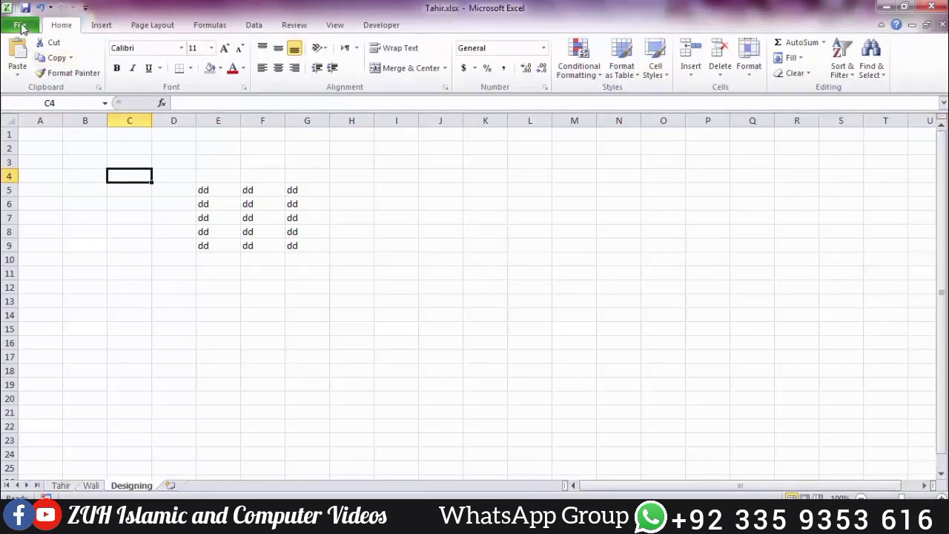
{"action": "left_click", "coordinate": [21, 27]}
{"action": "left_click", "coordinate": [147, 223]}
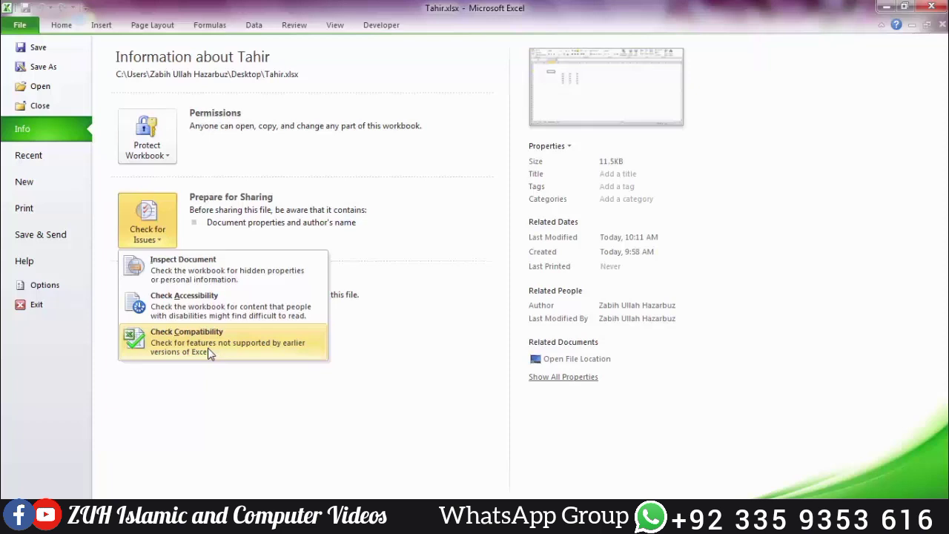
{"action": "left_click", "coordinate": [208, 348]}
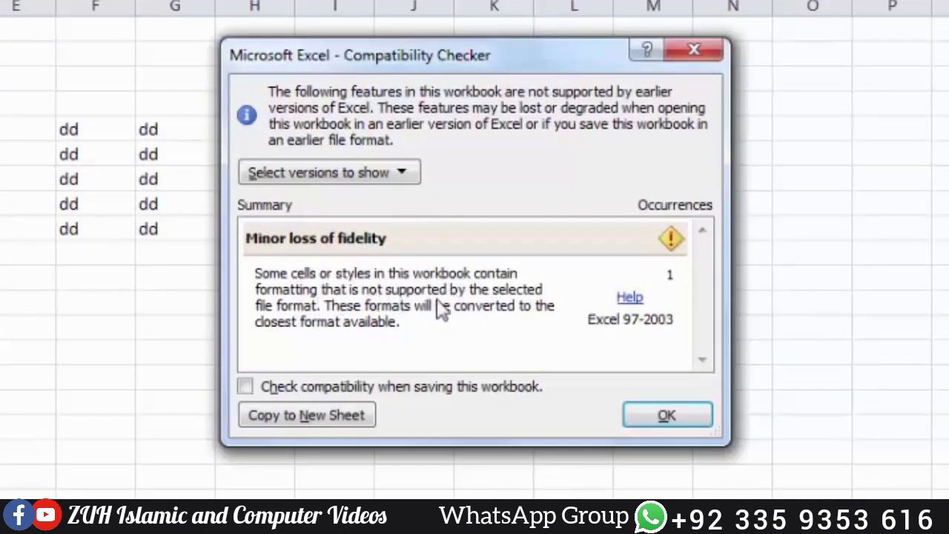
{"action": "left_click", "coordinate": [341, 173]}
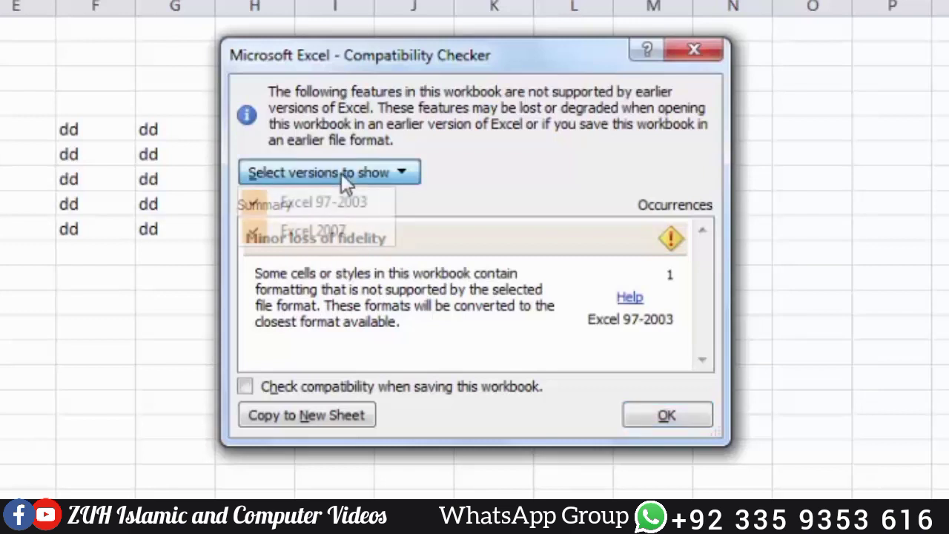
{"action": "left_click", "coordinate": [363, 206]}
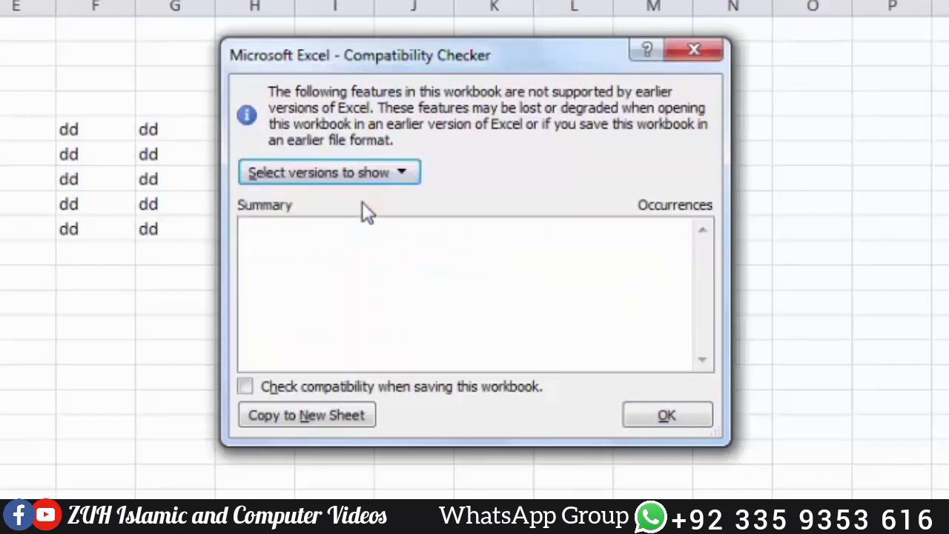
{"action": "left_click", "coordinate": [404, 175]}
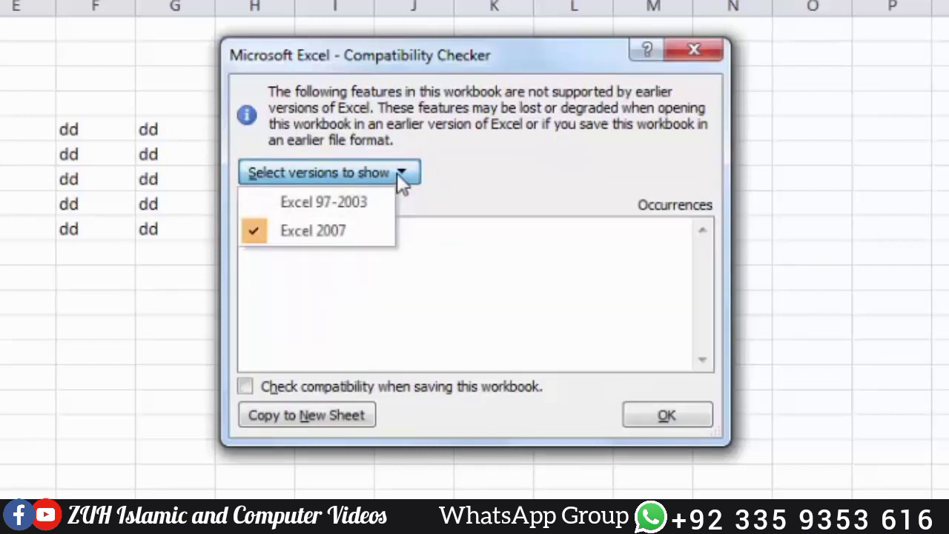
{"action": "left_click", "coordinate": [396, 172]}
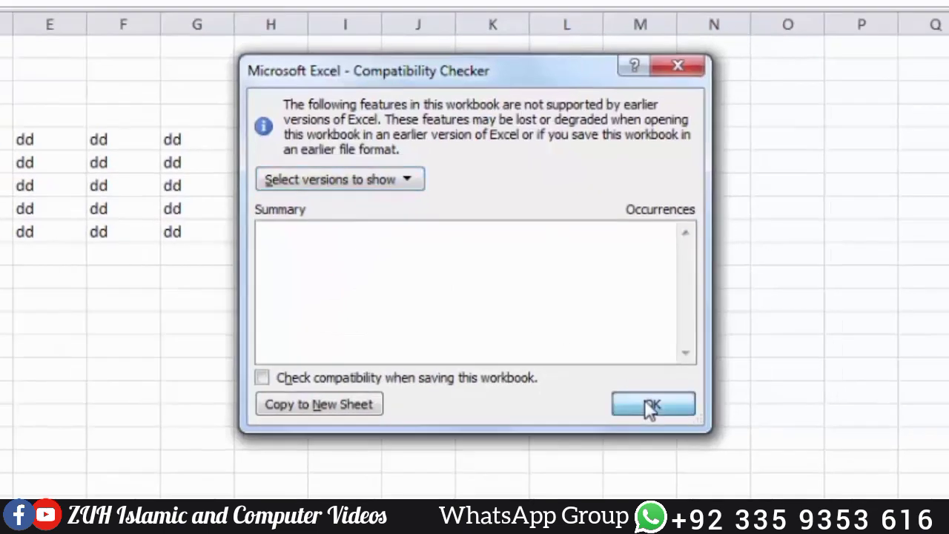
{"action": "left_click", "coordinate": [651, 405]}
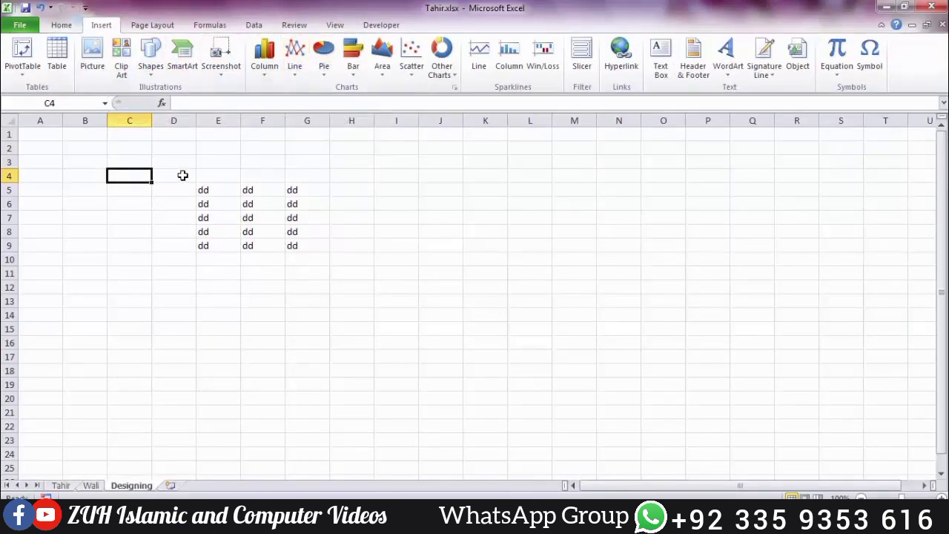
Step: Select D4:H12, then rerun the Compatibility Checker from the File Info page
{"action": "left_click_drag", "start_coordinate": [183, 175], "coordinate": [373, 298]}
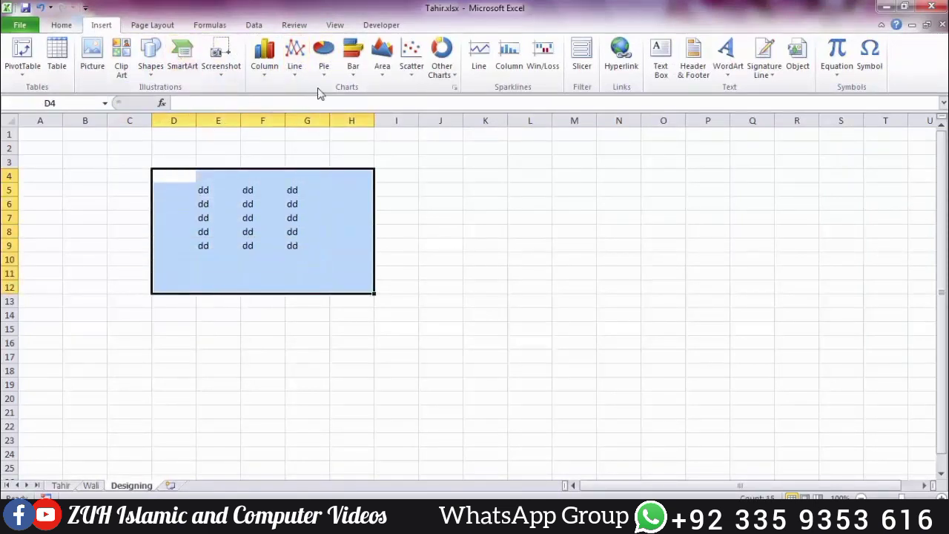
{"action": "left_click", "coordinate": [312, 207]}
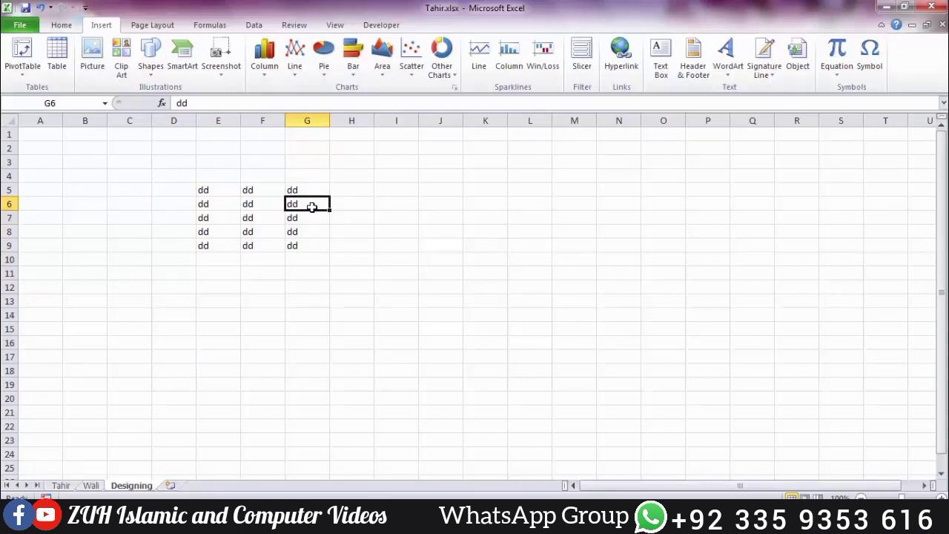
{"action": "left_click", "coordinate": [20, 24]}
{"action": "left_click", "coordinate": [149, 231]}
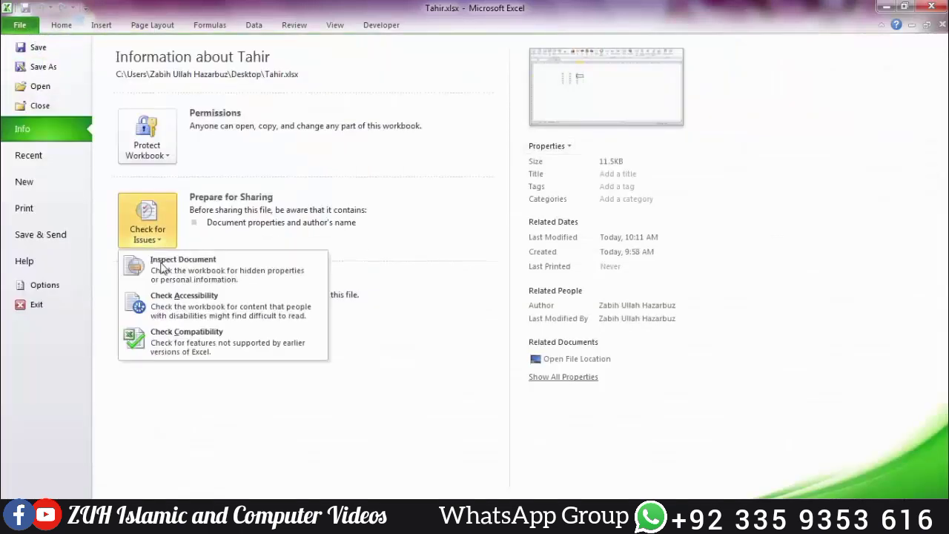
{"action": "left_click", "coordinate": [163, 337]}
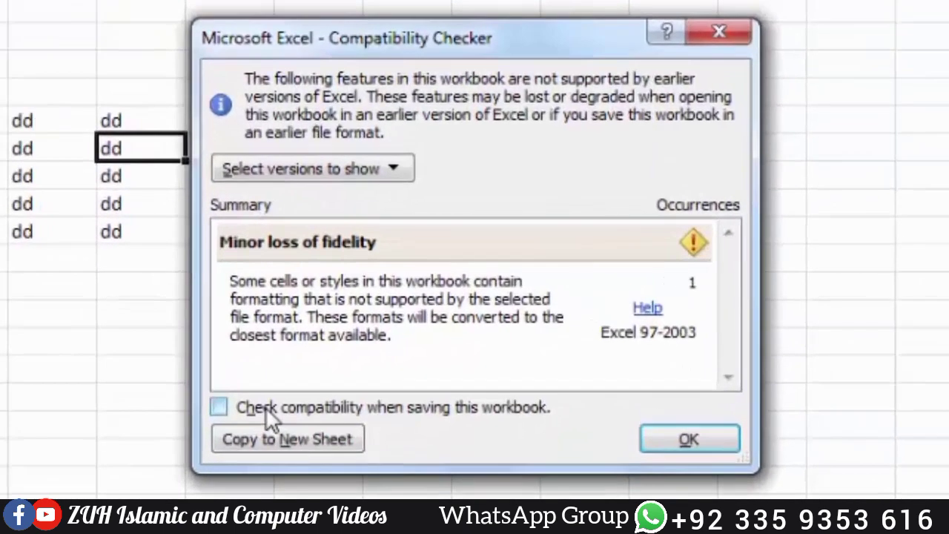
Step: Toggle the check-compatibility-when-saving option on and back off, then close the report
{"action": "left_click", "coordinate": [265, 406]}
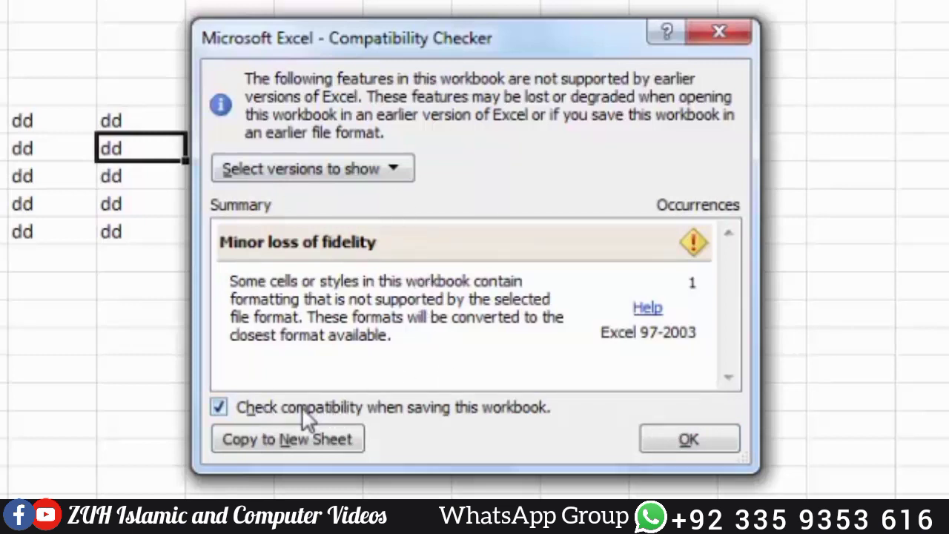
{"action": "left_click", "coordinate": [302, 408]}
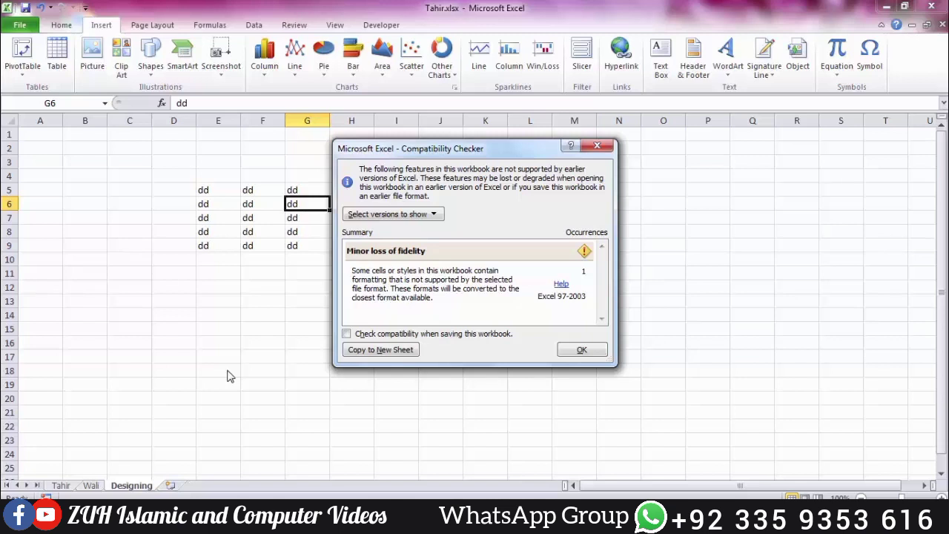
{"action": "left_click", "coordinate": [582, 349]}
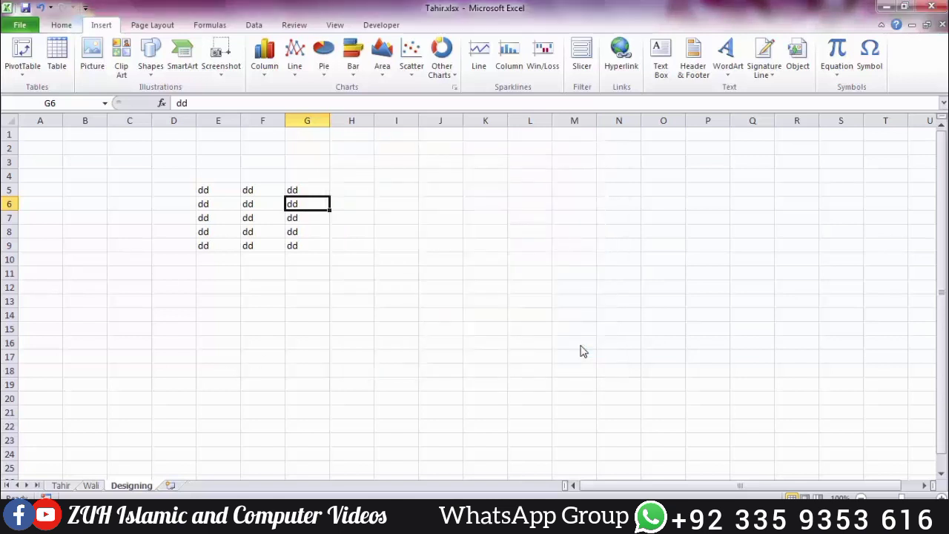
Step: Use Manage Versions > Recover Unsaved Workbooks, cancel the empty Open dialog, and return to Info
{"action": "left_click", "coordinate": [20, 25]}
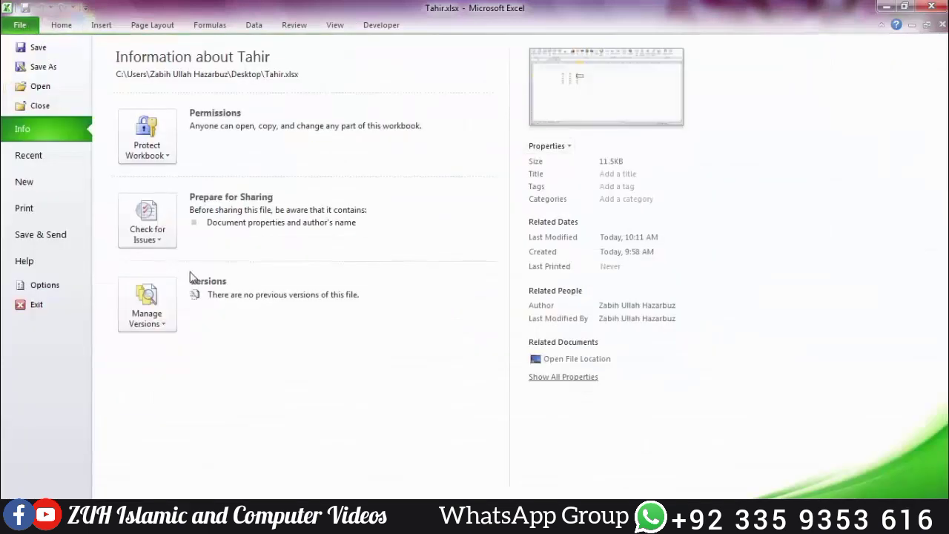
{"action": "left_click", "coordinate": [144, 320]}
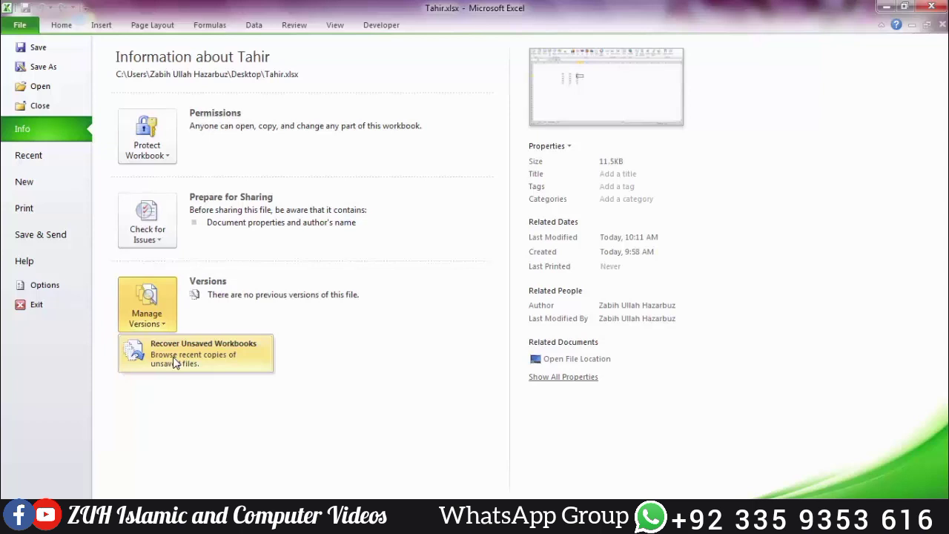
{"action": "left_click", "coordinate": [175, 362]}
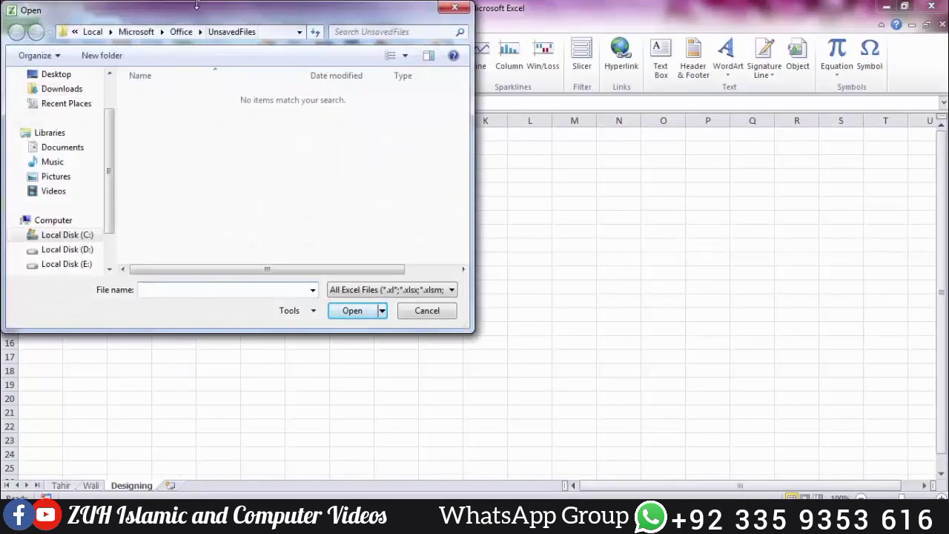
{"action": "left_click_drag", "start_coordinate": [204, 15], "coordinate": [391, 59]}
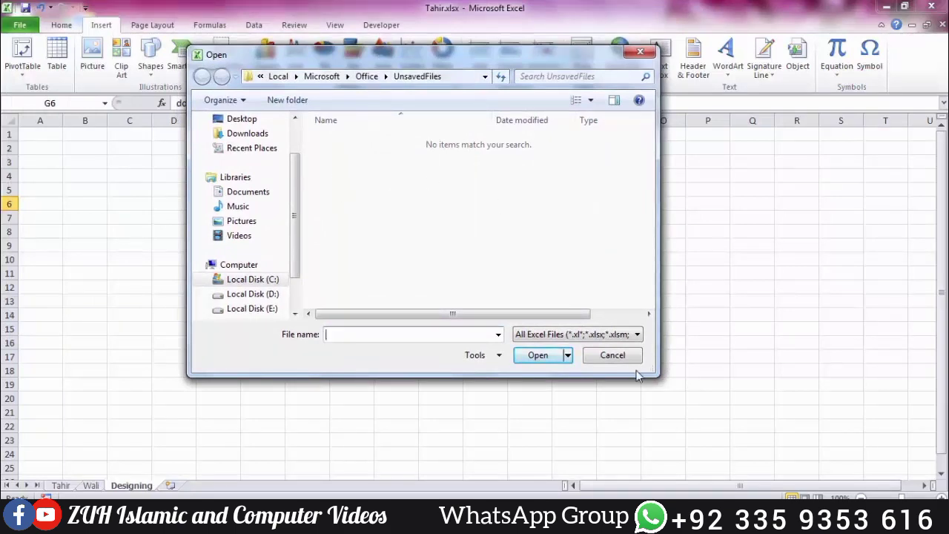
{"action": "left_click", "coordinate": [612, 355]}
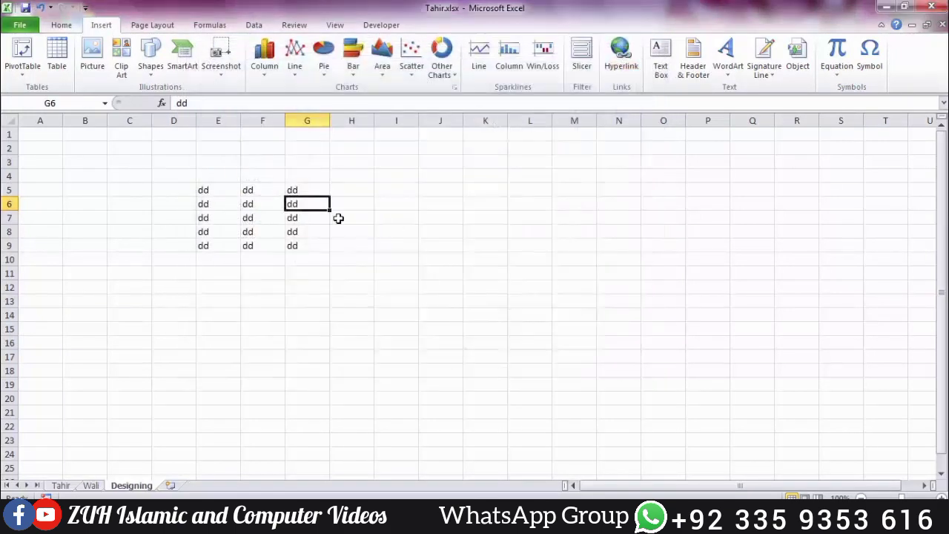
{"action": "left_click", "coordinate": [20, 24]}
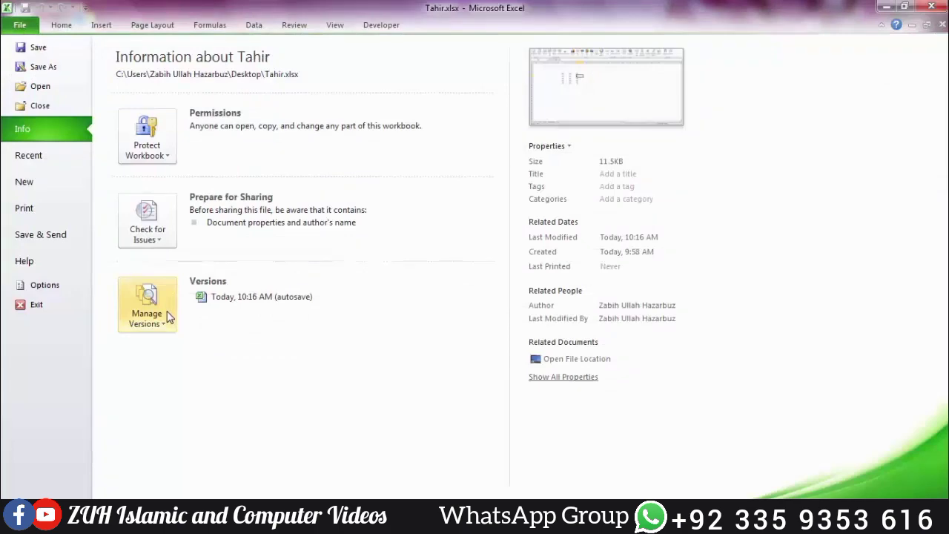
Step: In Excel Options > Save, change the AutoRecover interval from 10 to 1 minute
{"action": "left_click", "coordinate": [72, 289]}
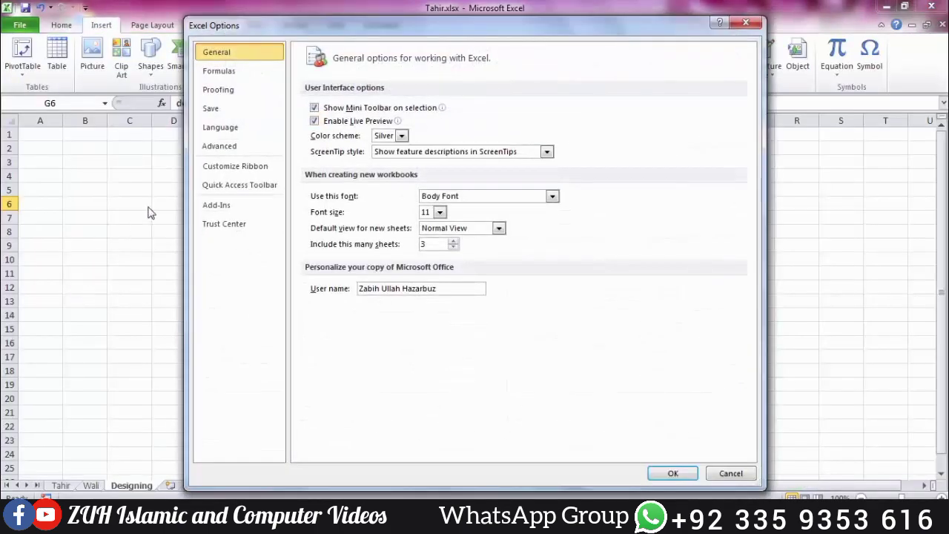
{"action": "left_click", "coordinate": [230, 111]}
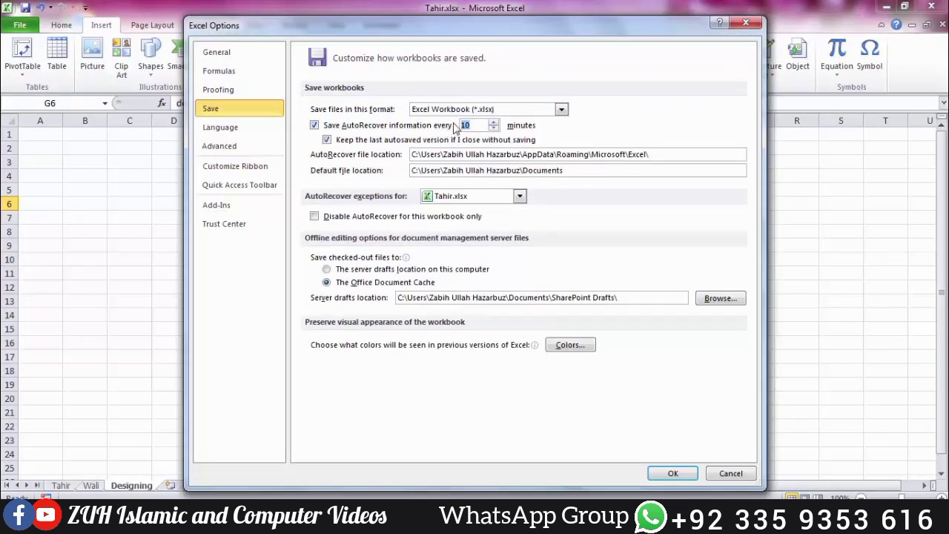
{"action": "type", "text": "12"}
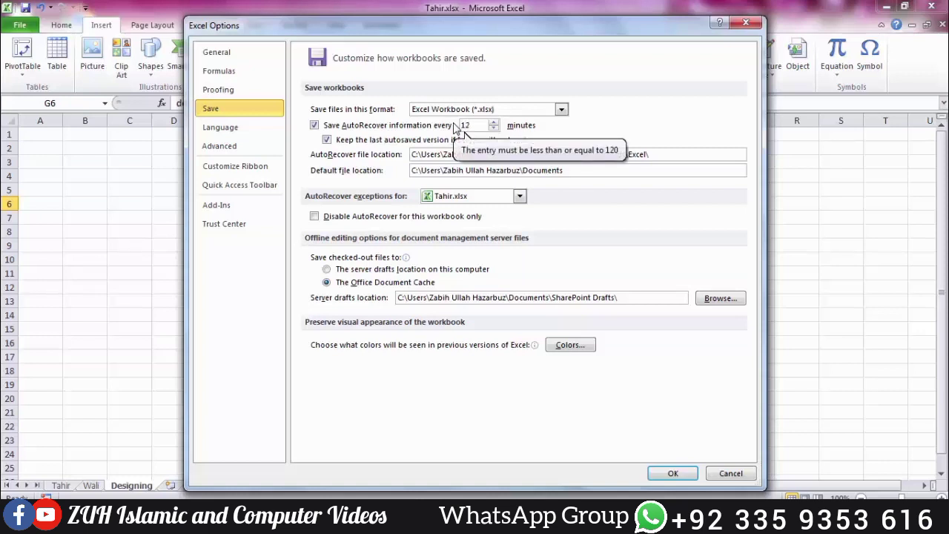
{"action": "type", "text": "0"}
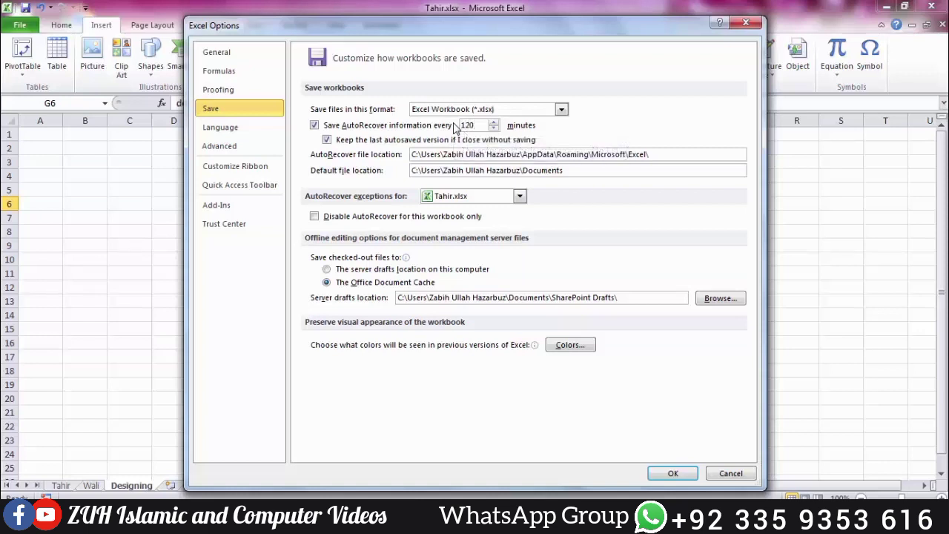
{"action": "key", "text": "BackSpace"}
{"action": "key", "text": "BackSpace"}
Step: Confirm the options and open Advanced Properties for Tahir.xlsx from the Info page
{"action": "left_click", "coordinate": [651, 467]}
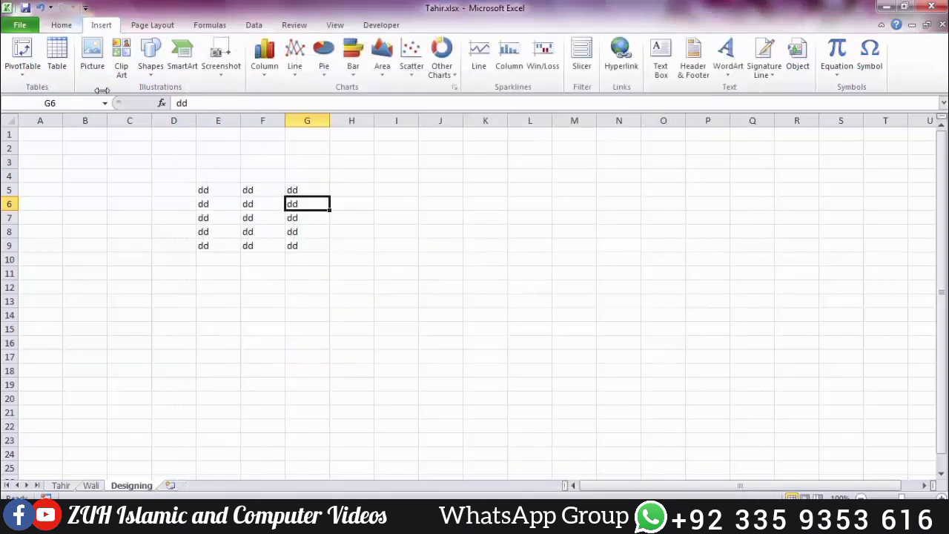
{"action": "left_click", "coordinate": [31, 27]}
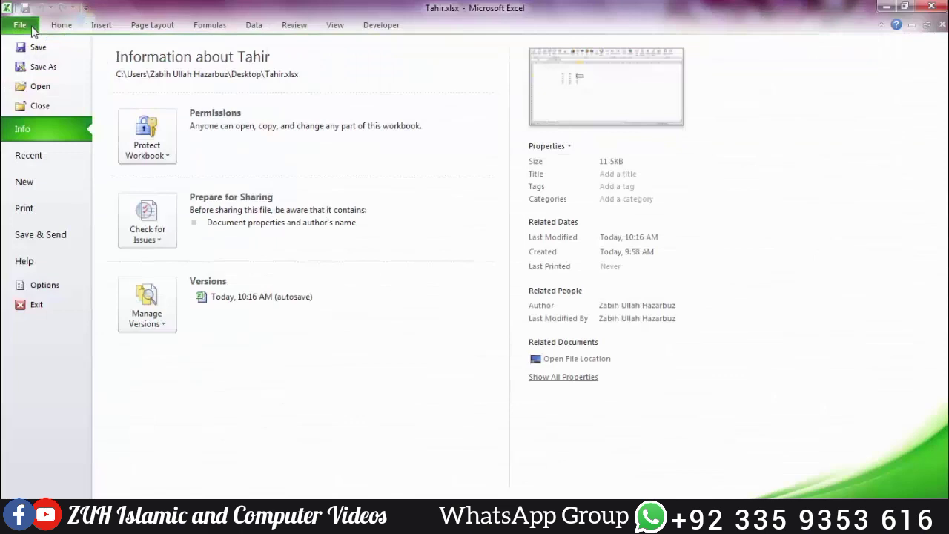
{"action": "left_click", "coordinate": [565, 148]}
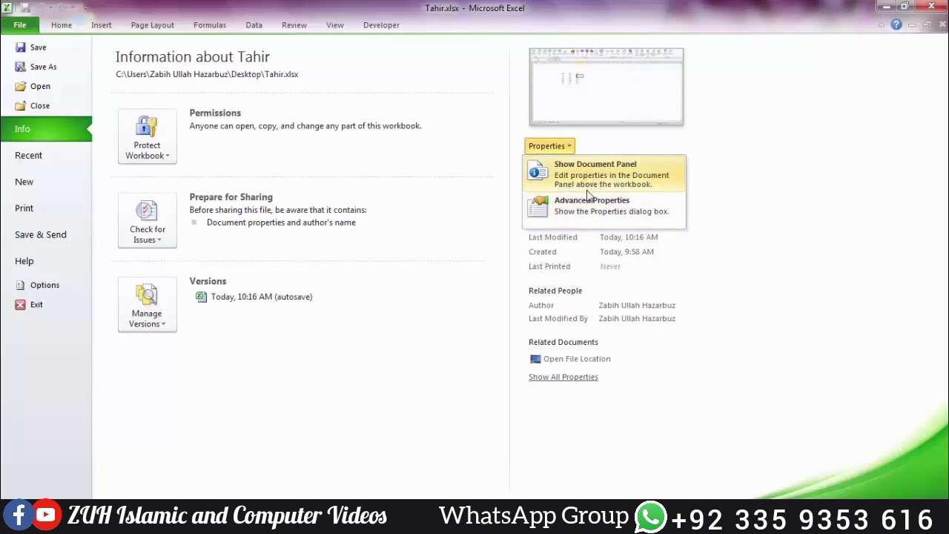
{"action": "left_click", "coordinate": [595, 210]}
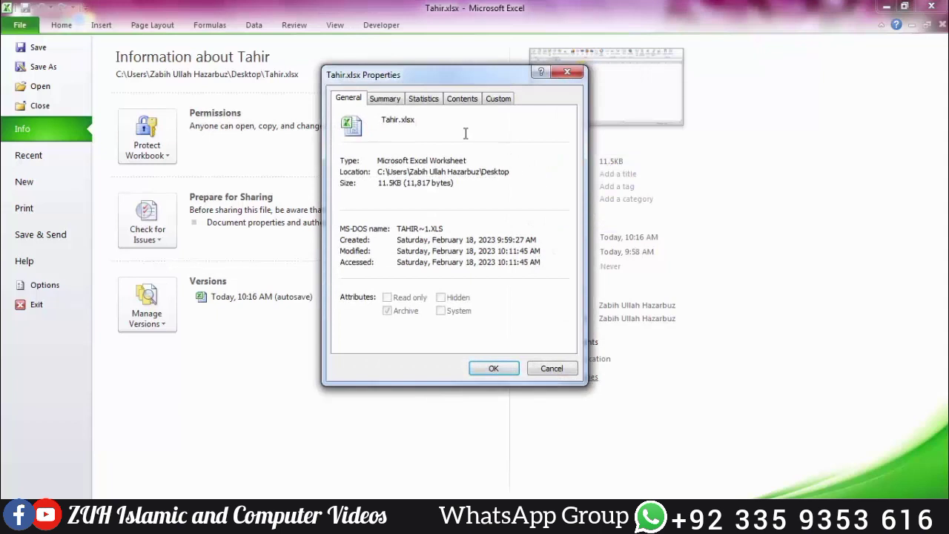
Step: Look through the Summary, Statistics, Contents and Custom property tabs
{"action": "left_click", "coordinate": [389, 99]}
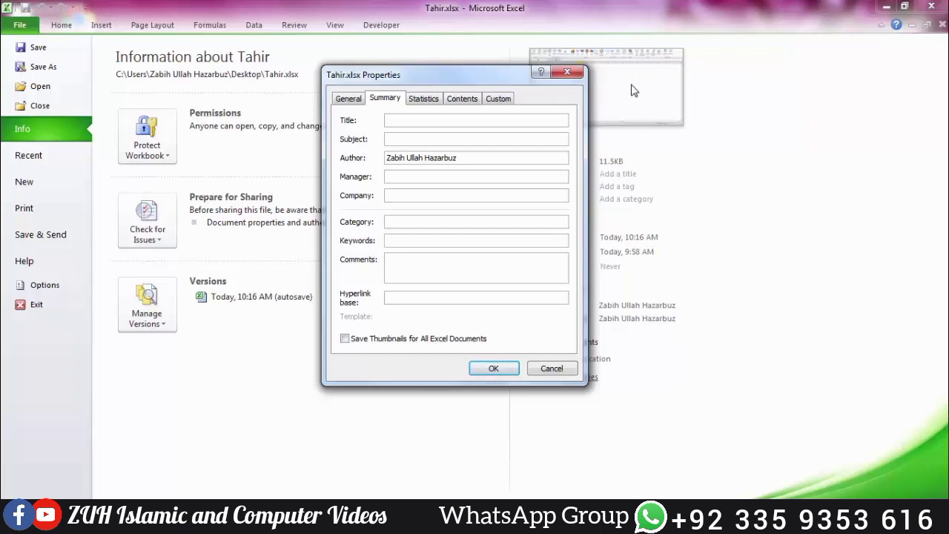
{"action": "left_click", "coordinate": [425, 100]}
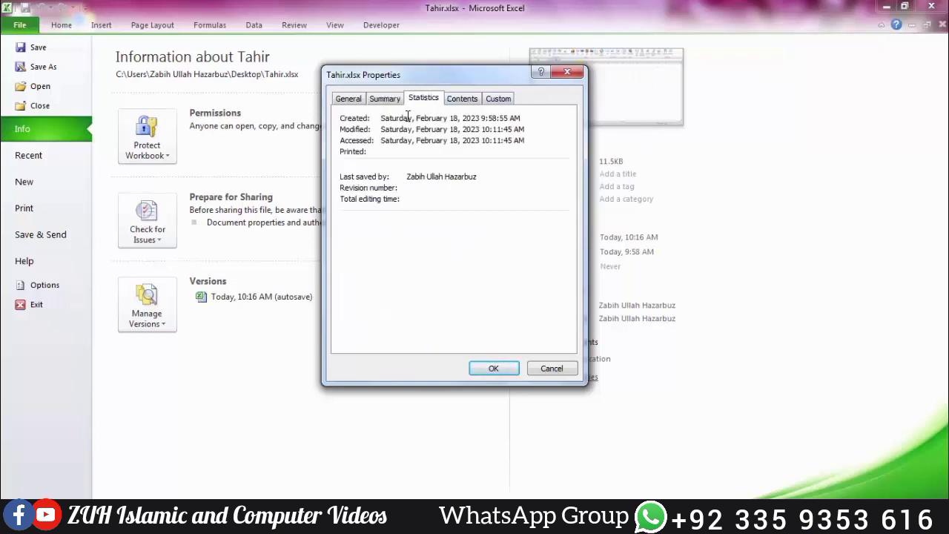
{"action": "left_click", "coordinate": [460, 100]}
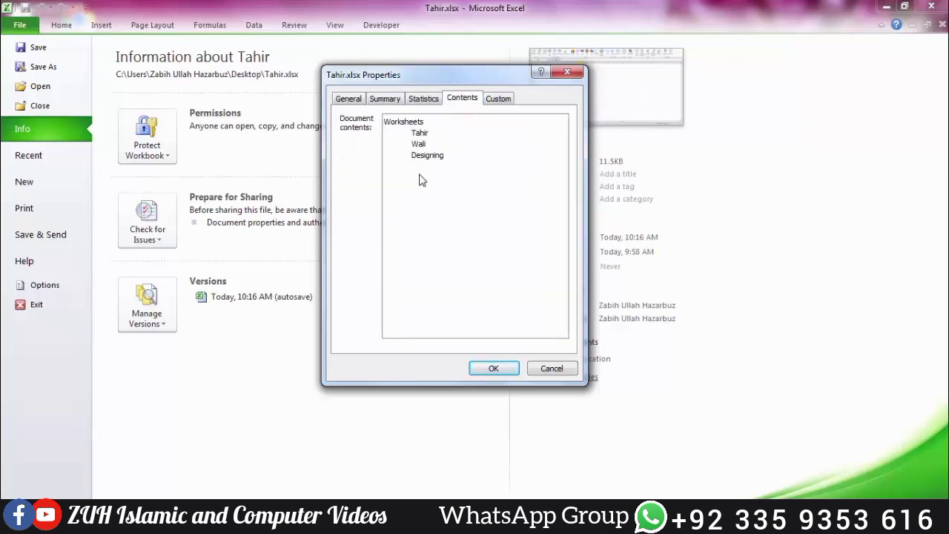
{"action": "left_click", "coordinate": [505, 100]}
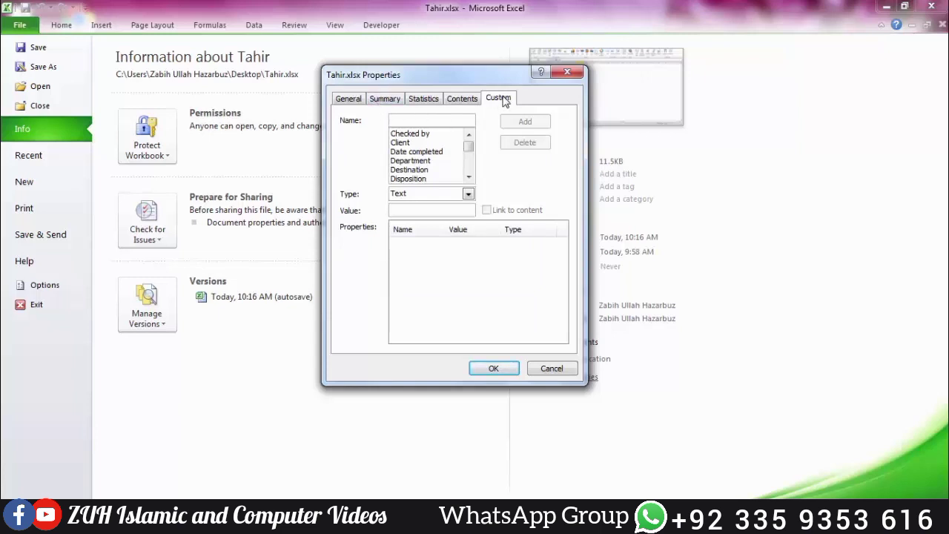
Step: Pick the Checked by and Date completed property names and view the Type list
{"action": "left_click", "coordinate": [410, 135]}
{"action": "left_click", "coordinate": [406, 210]}
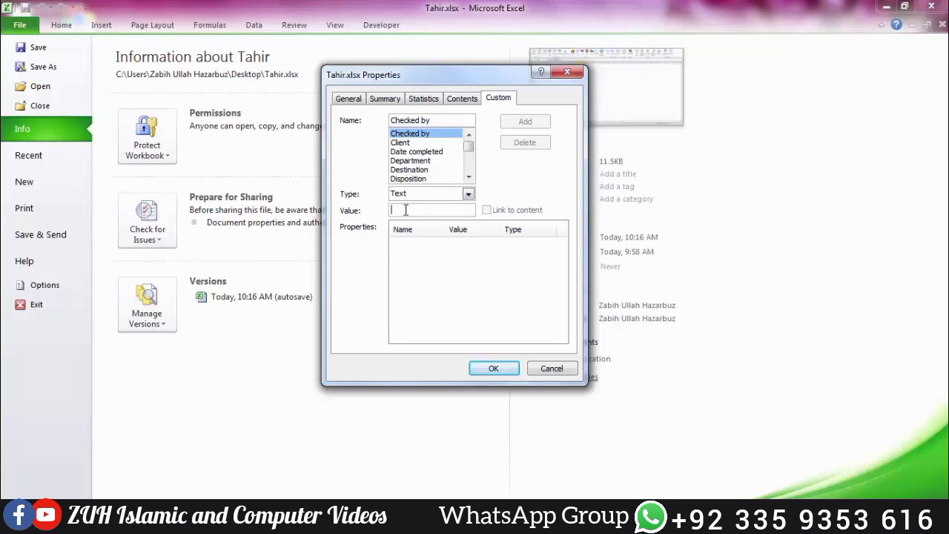
{"action": "left_click", "coordinate": [408, 152]}
{"action": "left_click", "coordinate": [468, 193]}
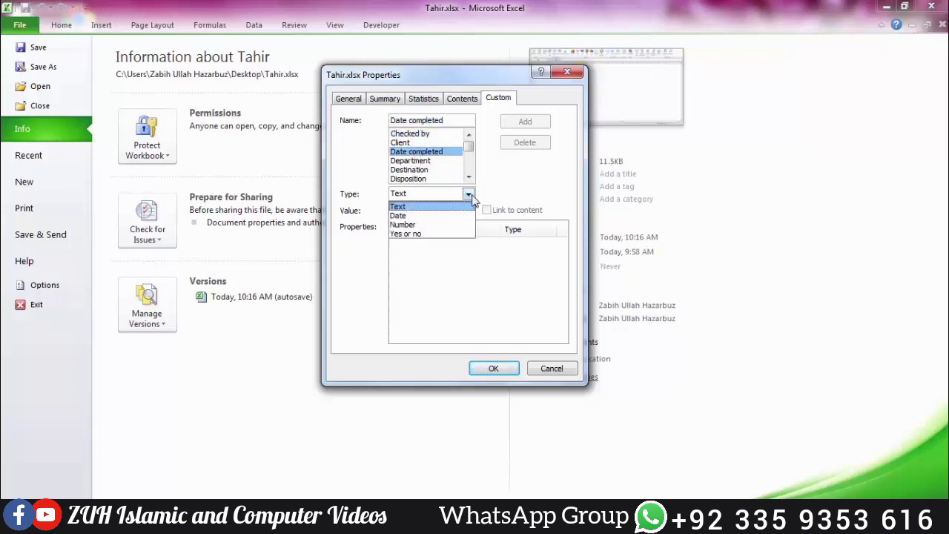
{"action": "left_click", "coordinate": [470, 196]}
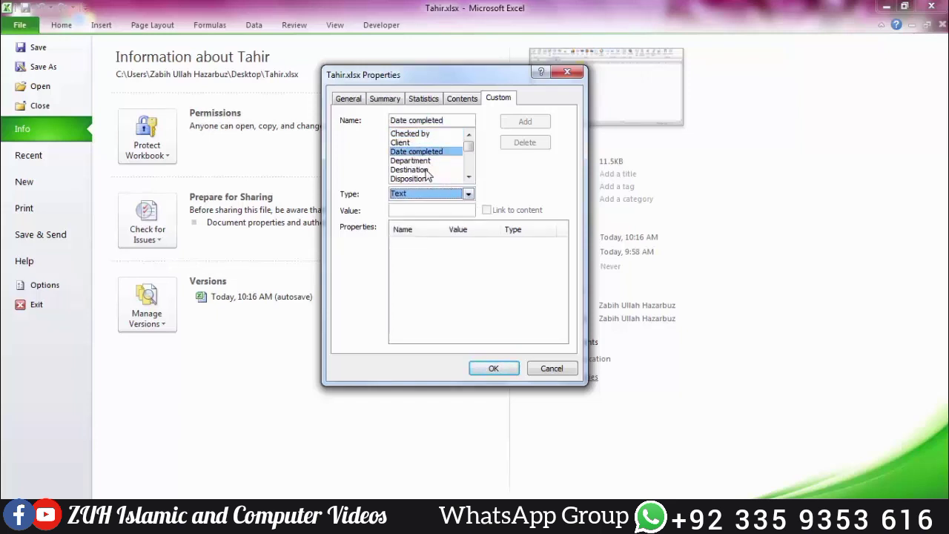
Step: Browse Destination, Disposition, Document number and Editor names, then close the Properties window
{"action": "left_click", "coordinate": [433, 172]}
{"action": "left_click", "coordinate": [429, 178]}
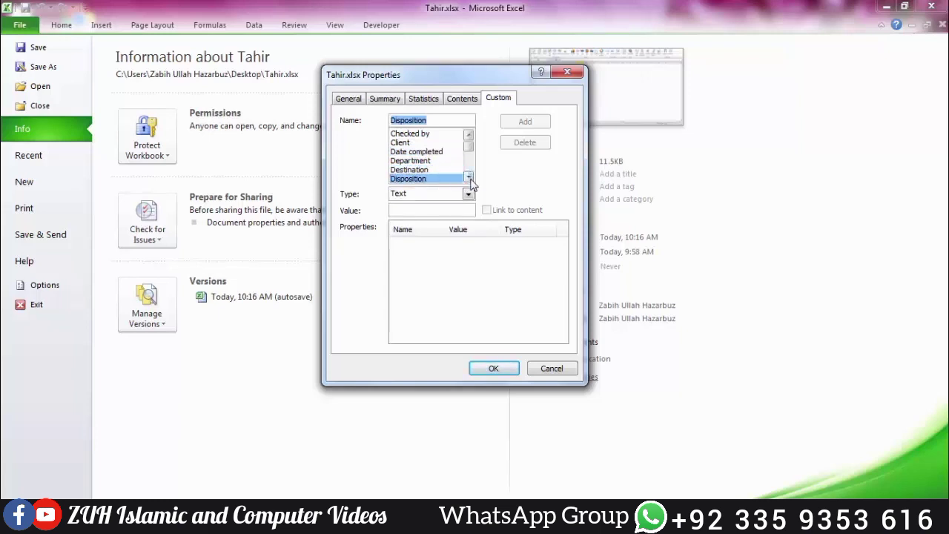
{"action": "left_click", "coordinate": [469, 176]}
{"action": "left_click", "coordinate": [468, 177]}
{"action": "left_click", "coordinate": [469, 177]}
{"action": "left_click", "coordinate": [443, 171]}
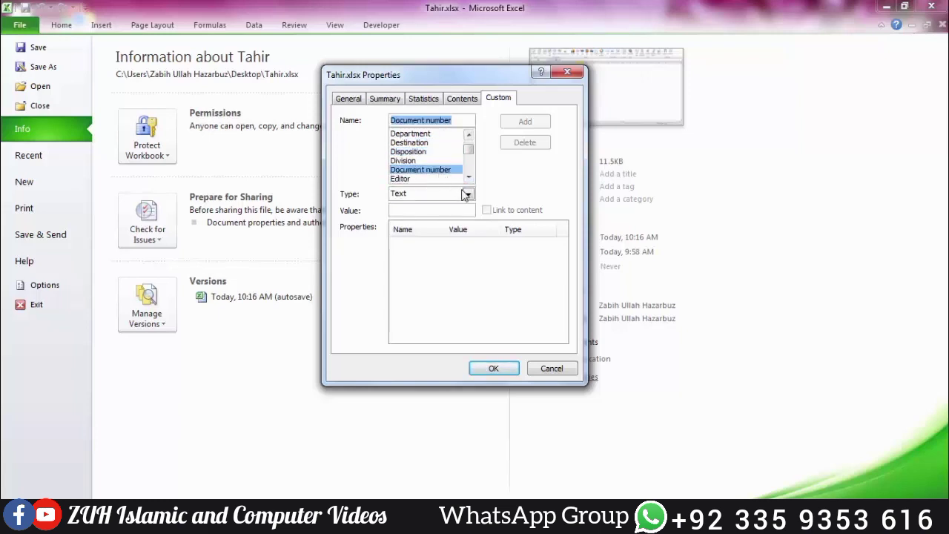
{"action": "left_click", "coordinate": [468, 194]}
{"action": "left_click", "coordinate": [469, 196]}
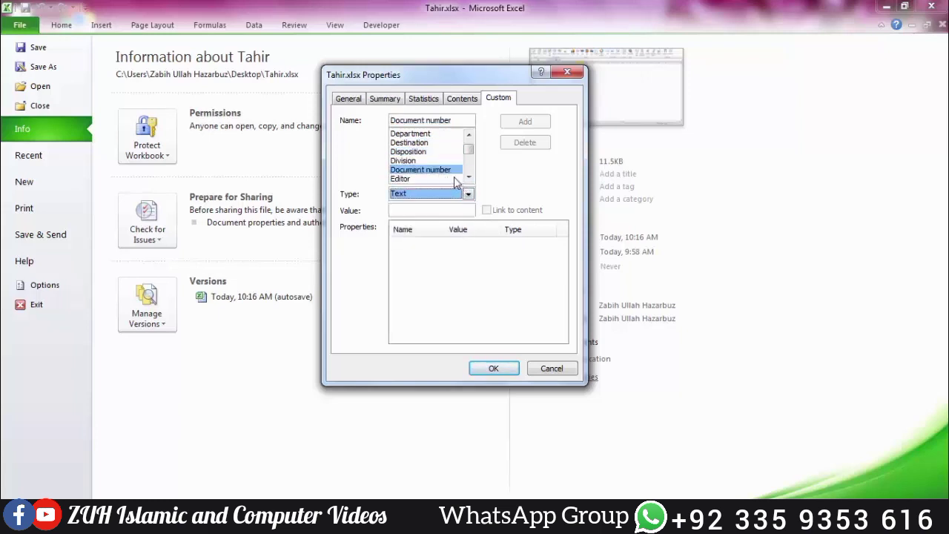
{"action": "left_click", "coordinate": [445, 179]}
{"action": "left_click", "coordinate": [453, 213]}
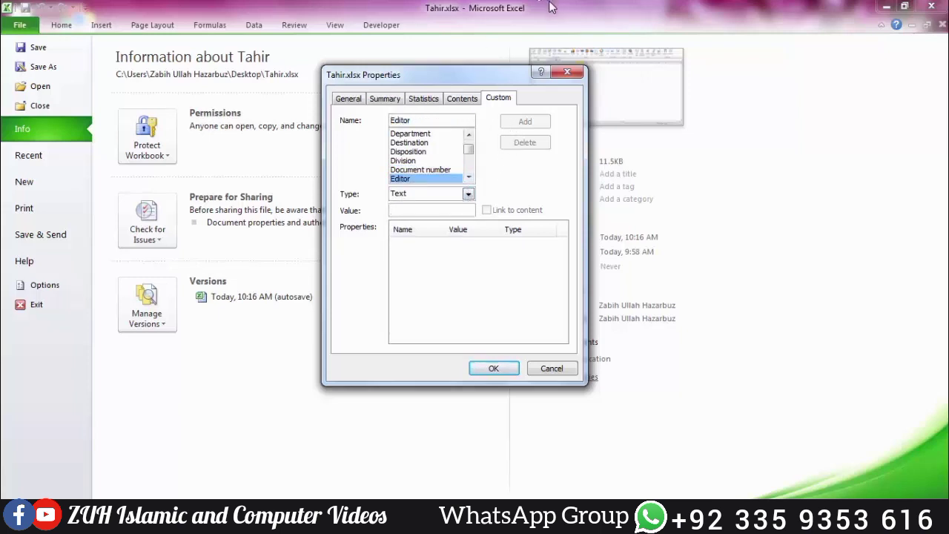
{"action": "left_click", "coordinate": [566, 73]}
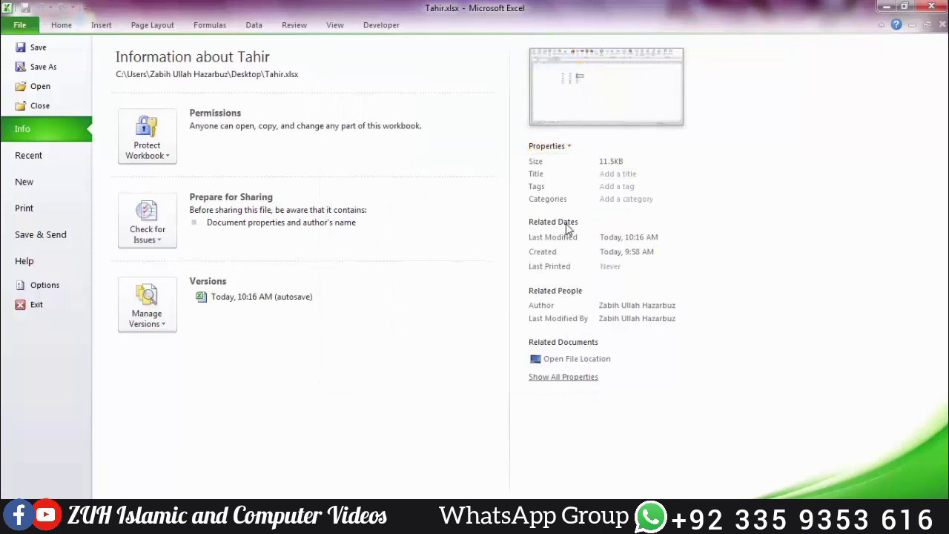
Step: Expand all document properties, view Recent workbooks, then return to the worksheet
{"action": "left_click", "coordinate": [574, 378]}
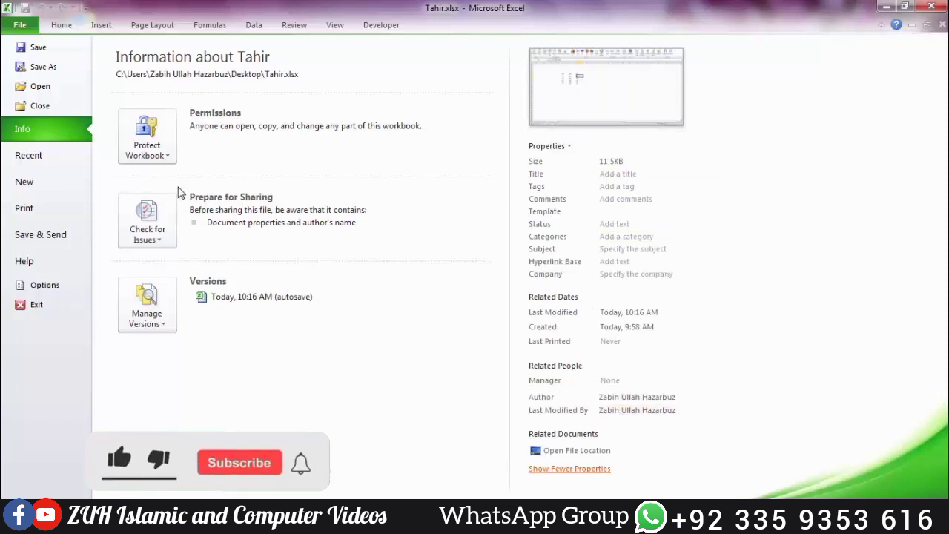
{"action": "left_click", "coordinate": [64, 159]}
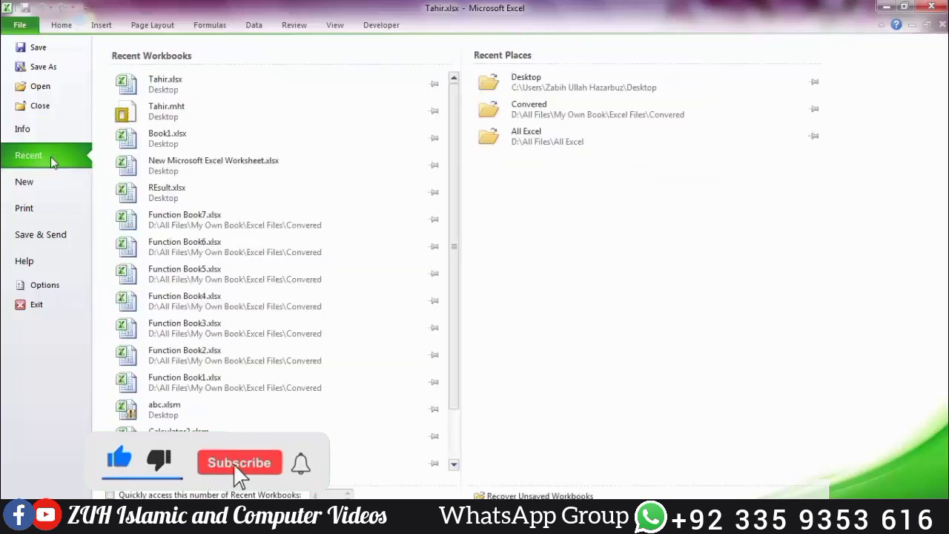
{"action": "key", "text": "Escape"}
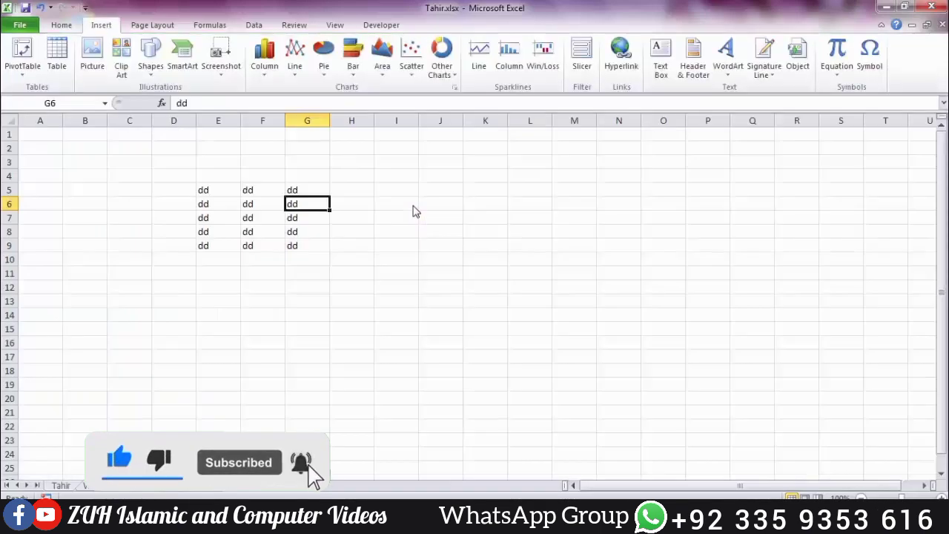